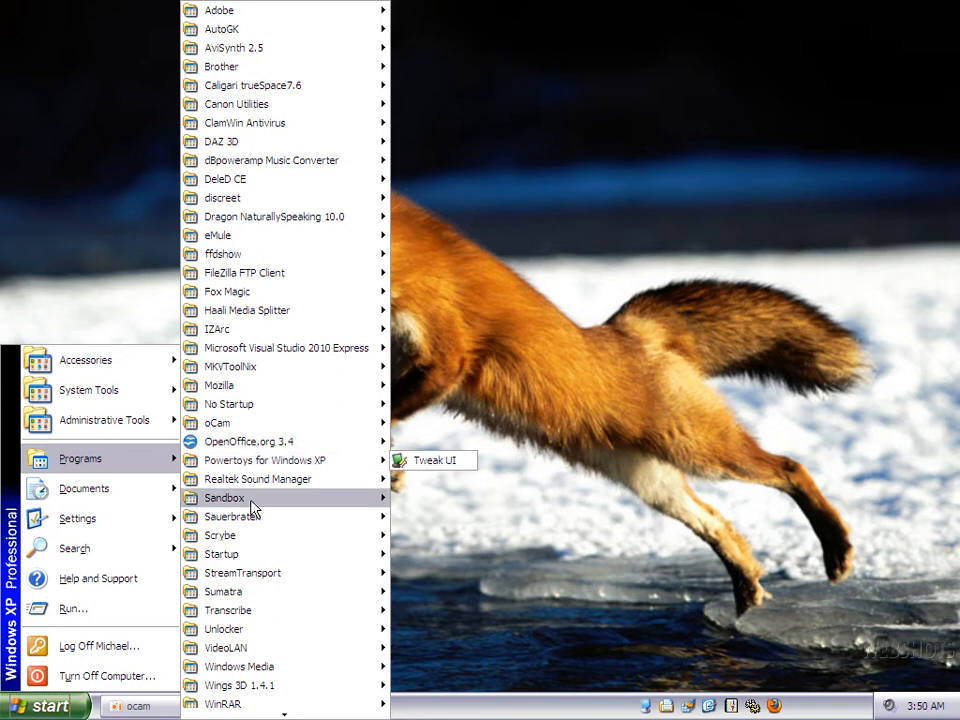
Launch Platinum Arts Sandbox, create a new empty map of size 10, and enter edit mode
mouse_move(258, 499)
left_click(478, 517)
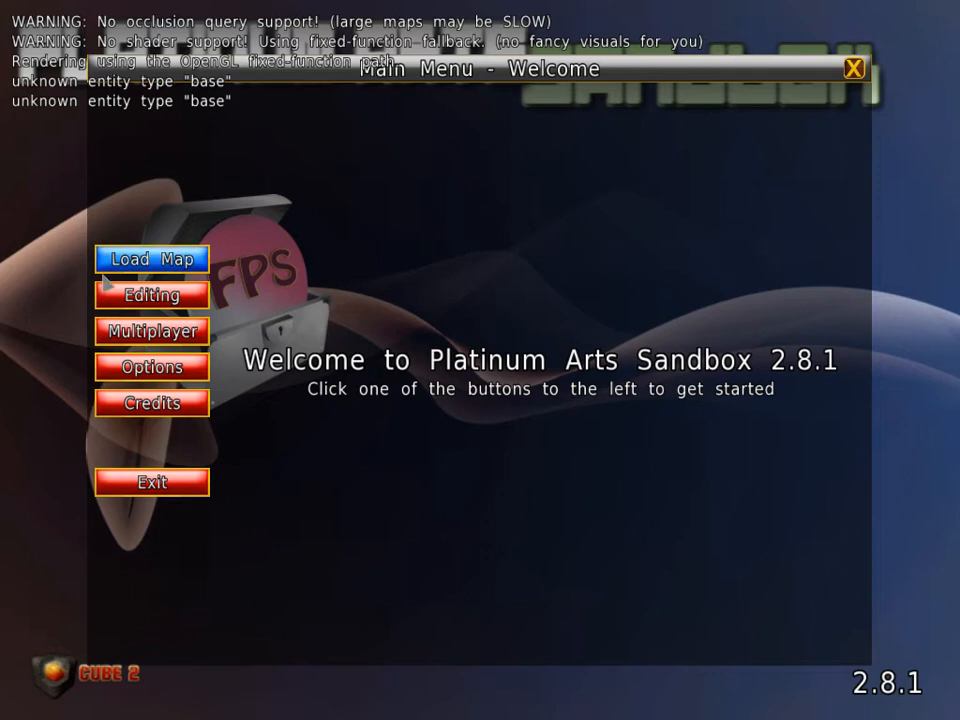
left_click(116, 300)
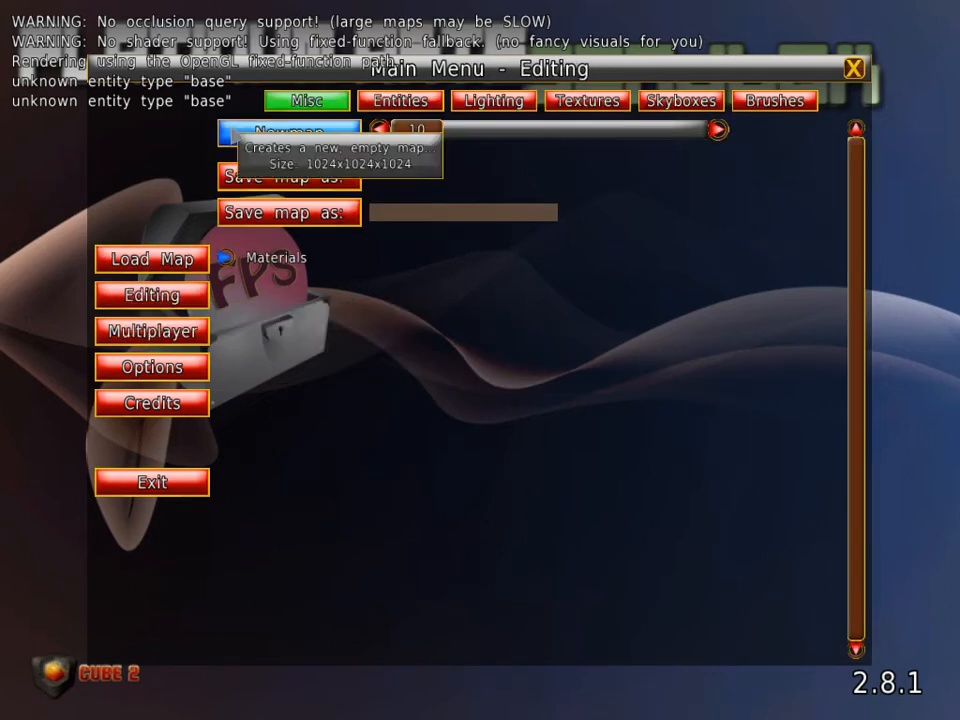
left_click(233, 131)
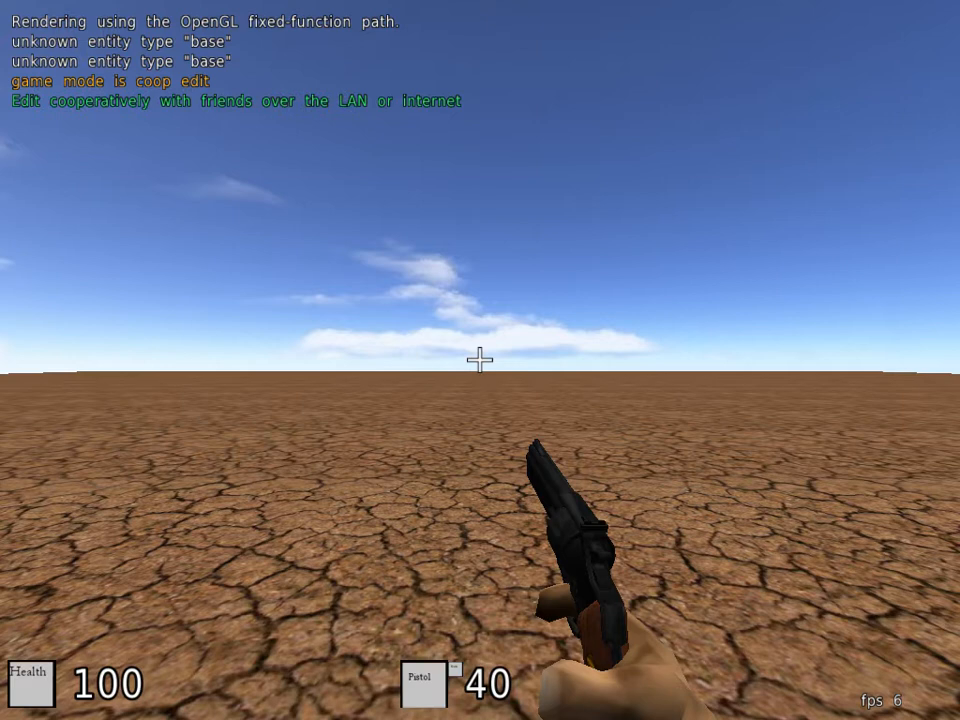
key("e")
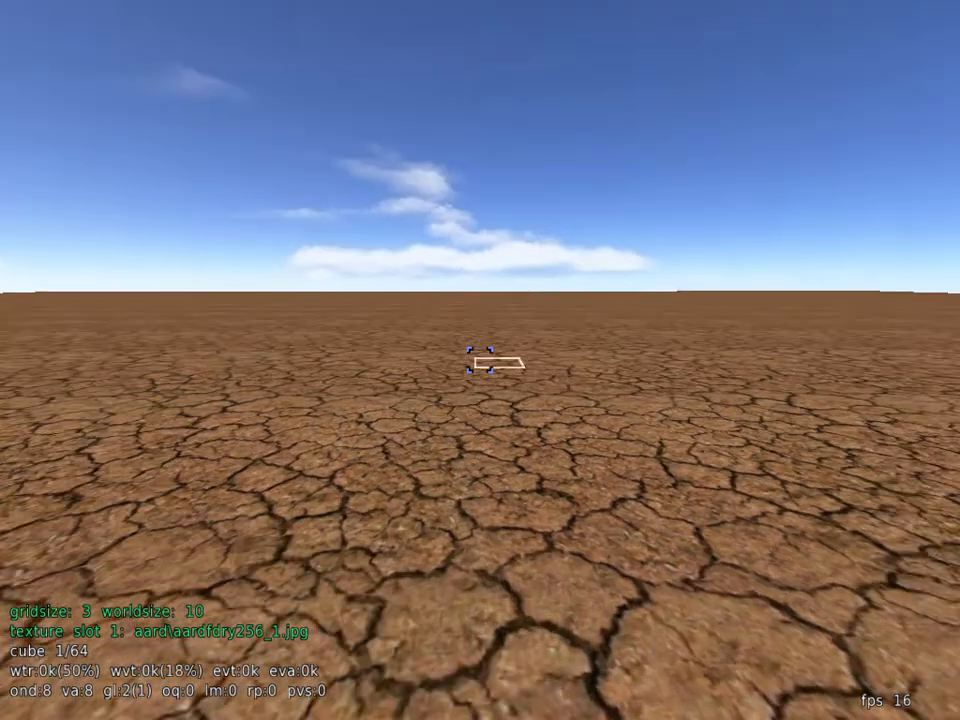
Select a 2×2 cube area of the floor at grid size 3 and raise it into a tall pillar
key("s")
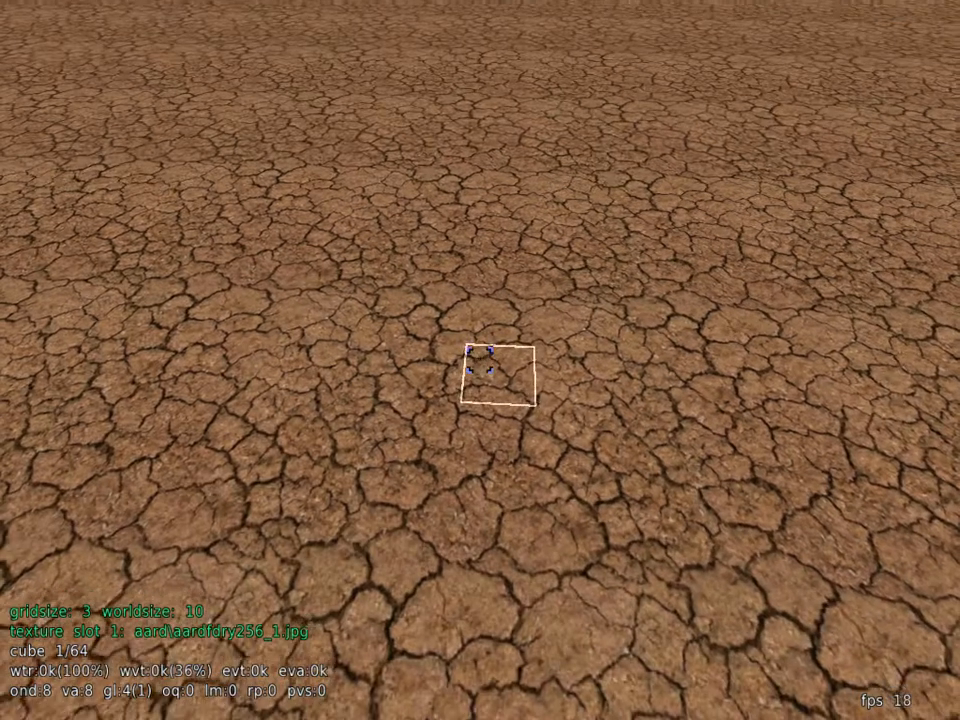
left_click(480, 360)
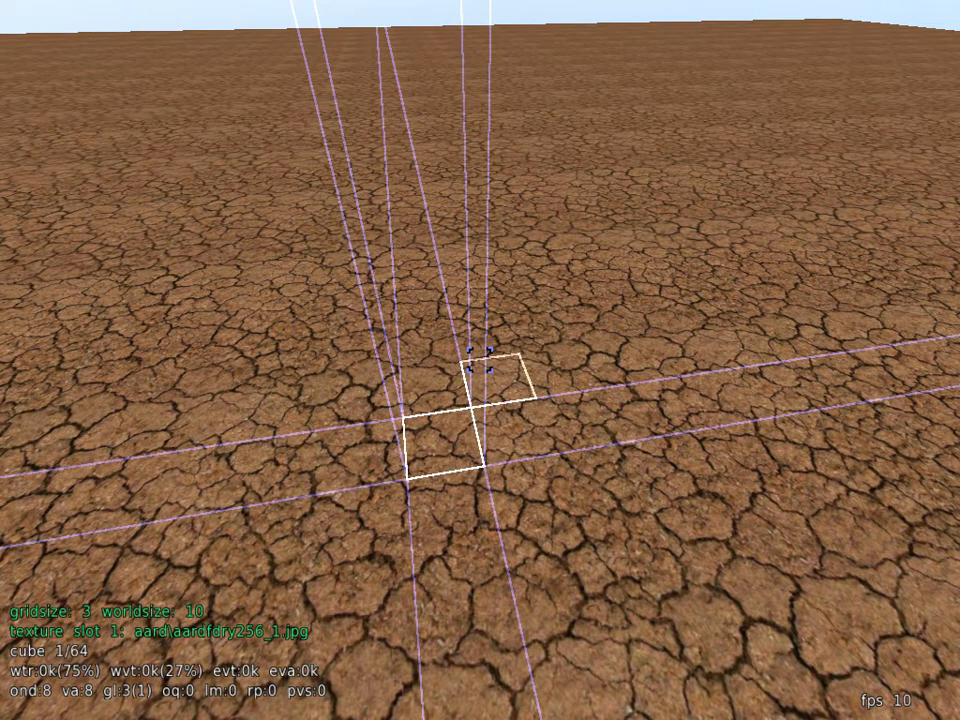
scroll(480, 360, "up", 1)
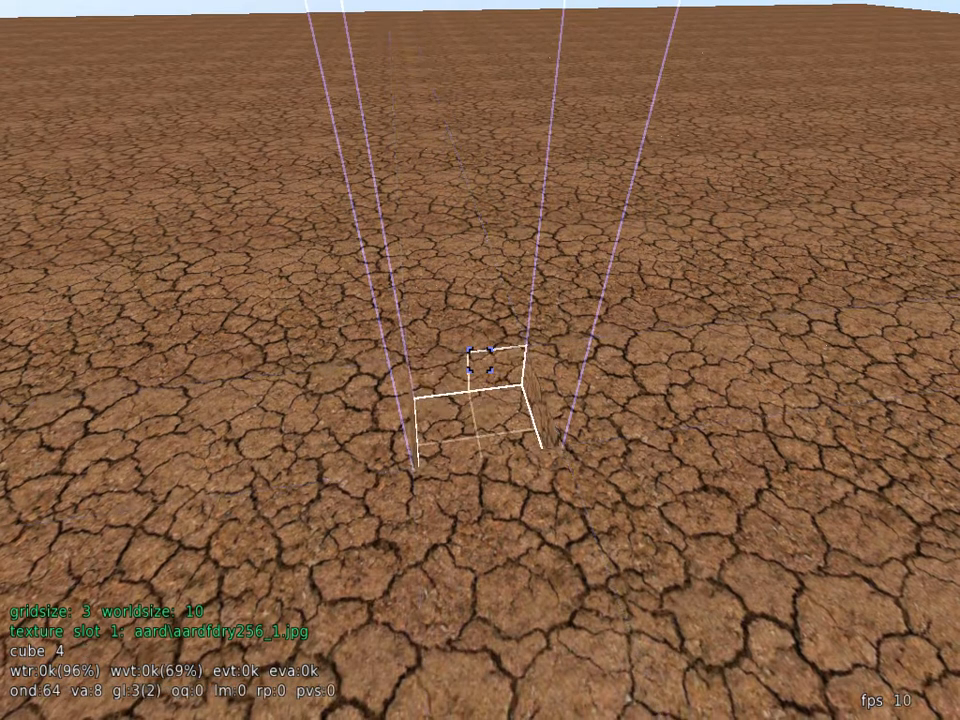
scroll(480, 360, "down", 1)
scroll(480, 360, "down", 4)
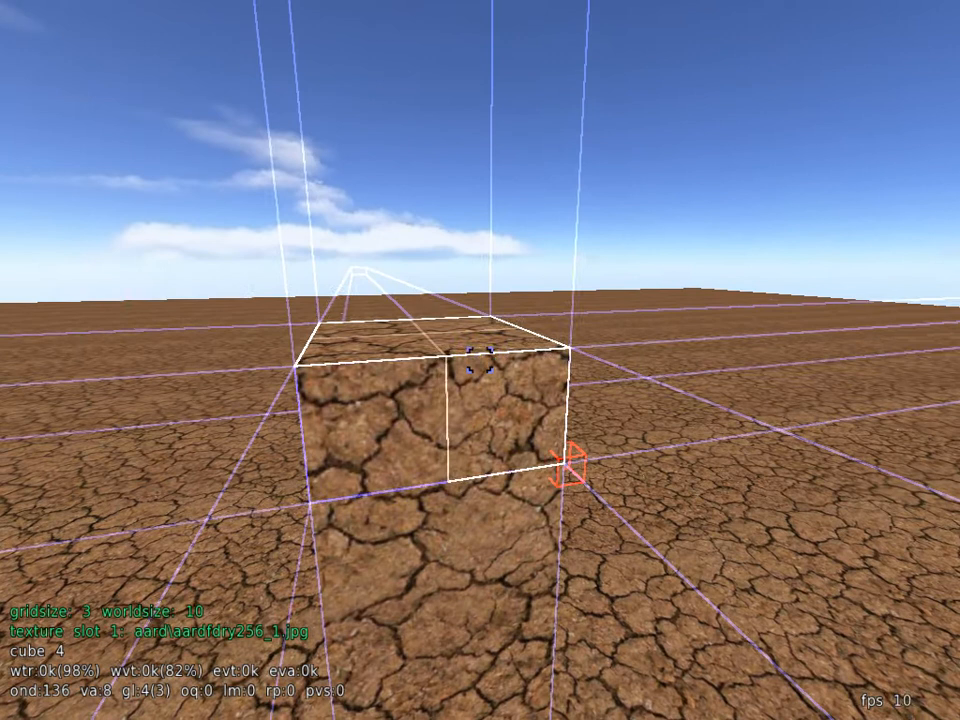
scroll(479, 360, "down", 4)
scroll(479, 360, "down", 3)
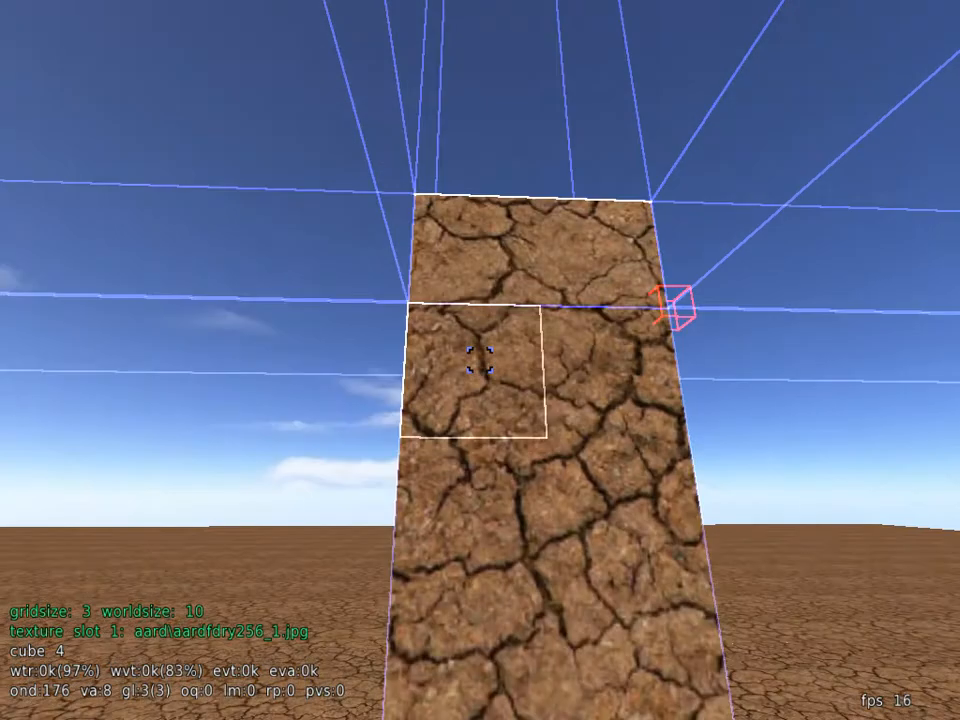
scroll(479, 360, "up", 1)
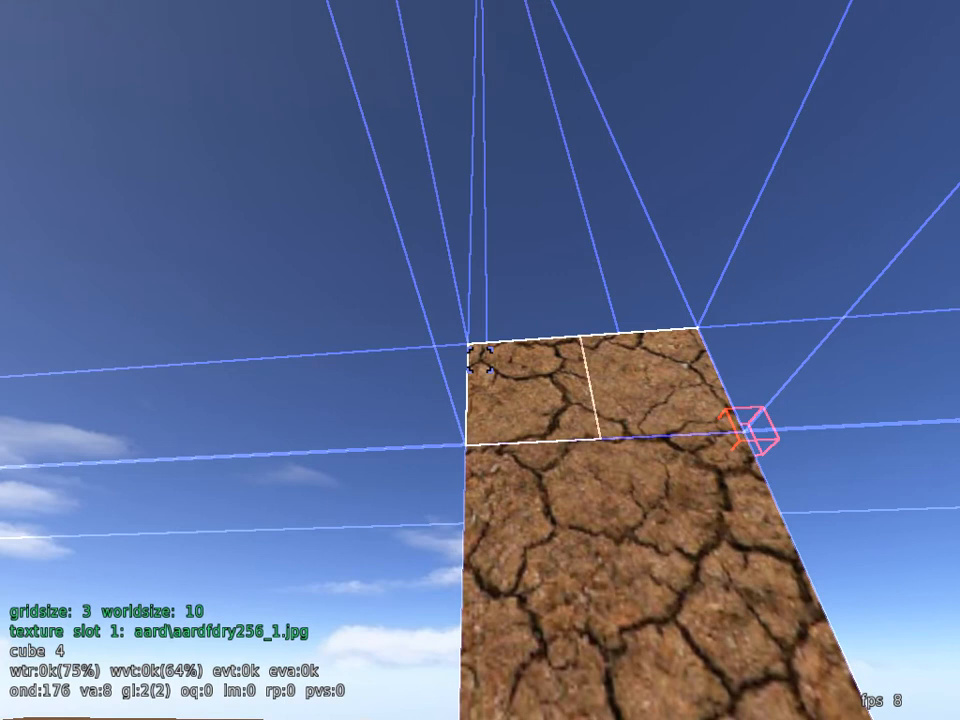
Try pushing the five-cube corner column of the pillar's left vertical edge inward, and pull it back flush
right_click(480, 360)
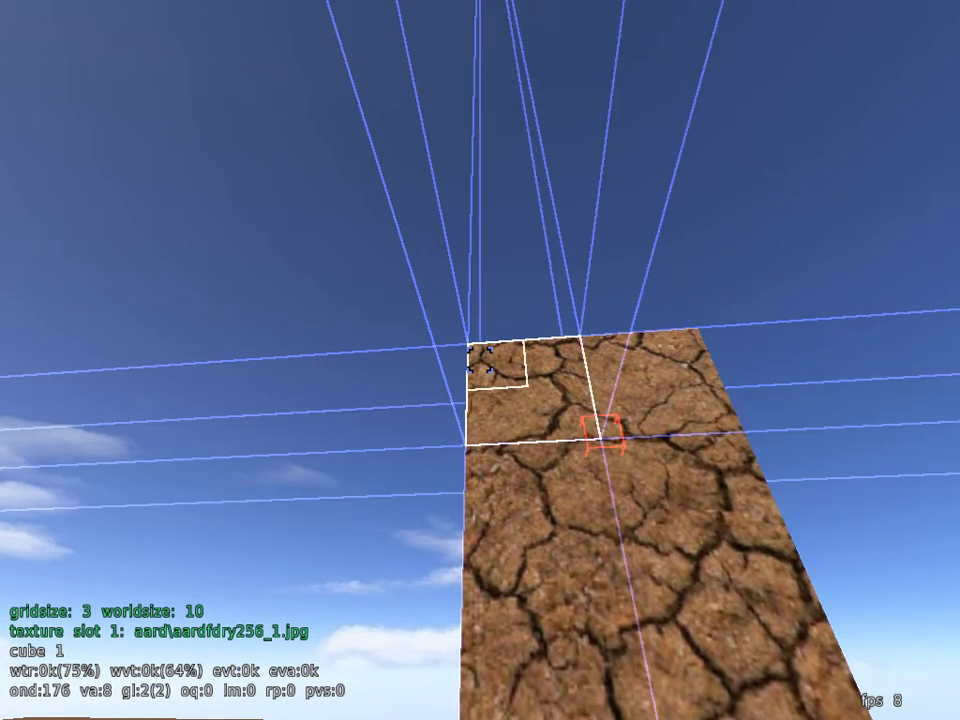
right_click_drag(480, 360, 480, 360)
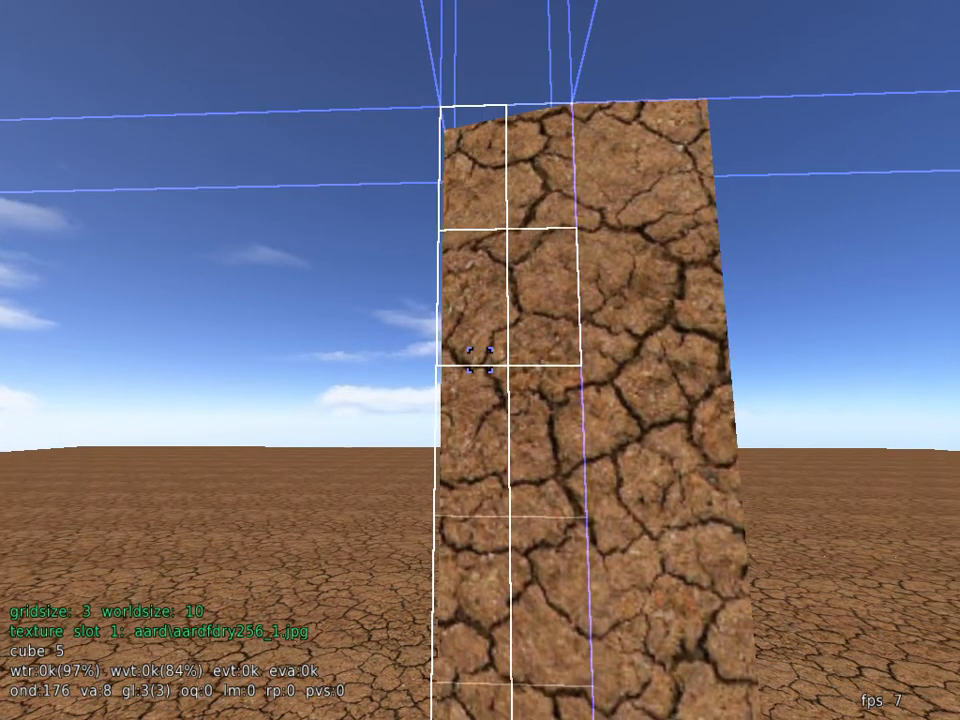
scroll(480, 360, "up", 5)
scroll(480, 360, "up", 1)
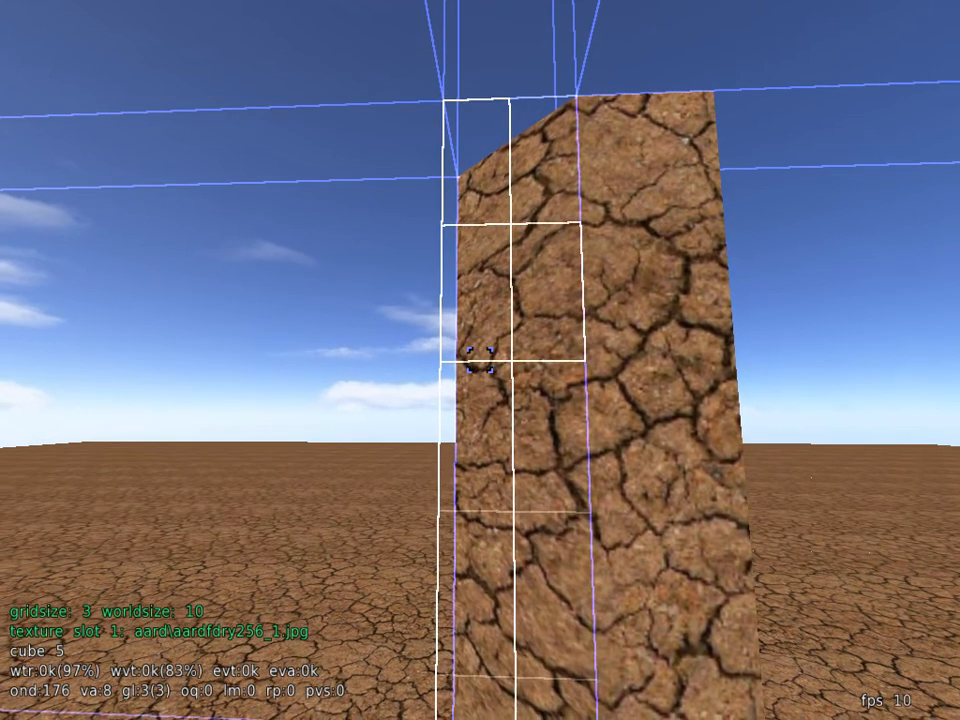
scroll(479, 359, "down", 6)
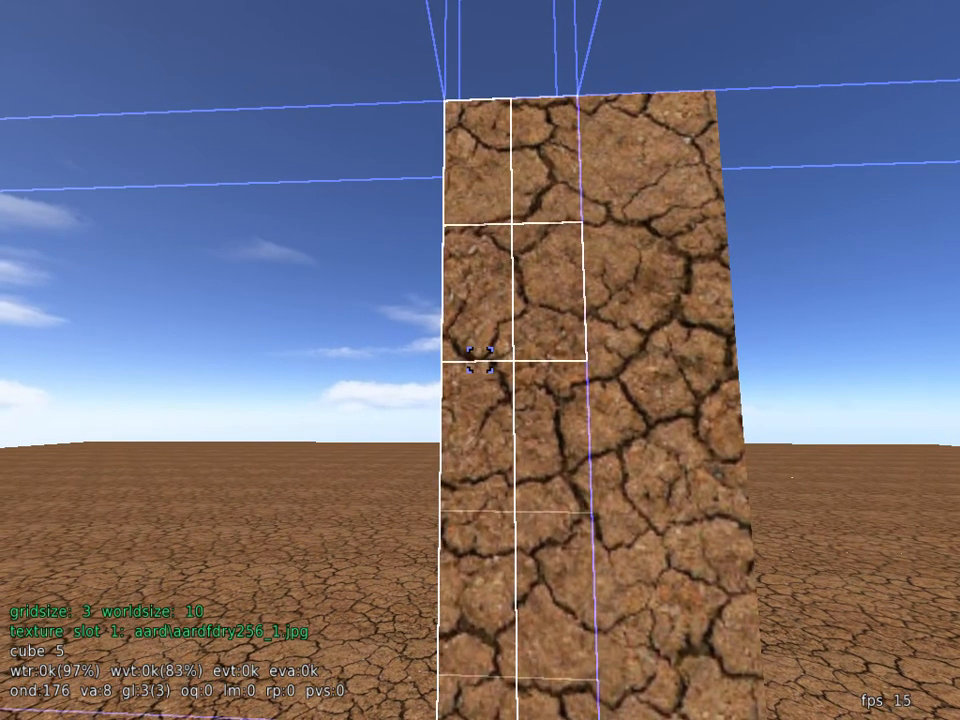
scroll(480, 360, "up", 1)
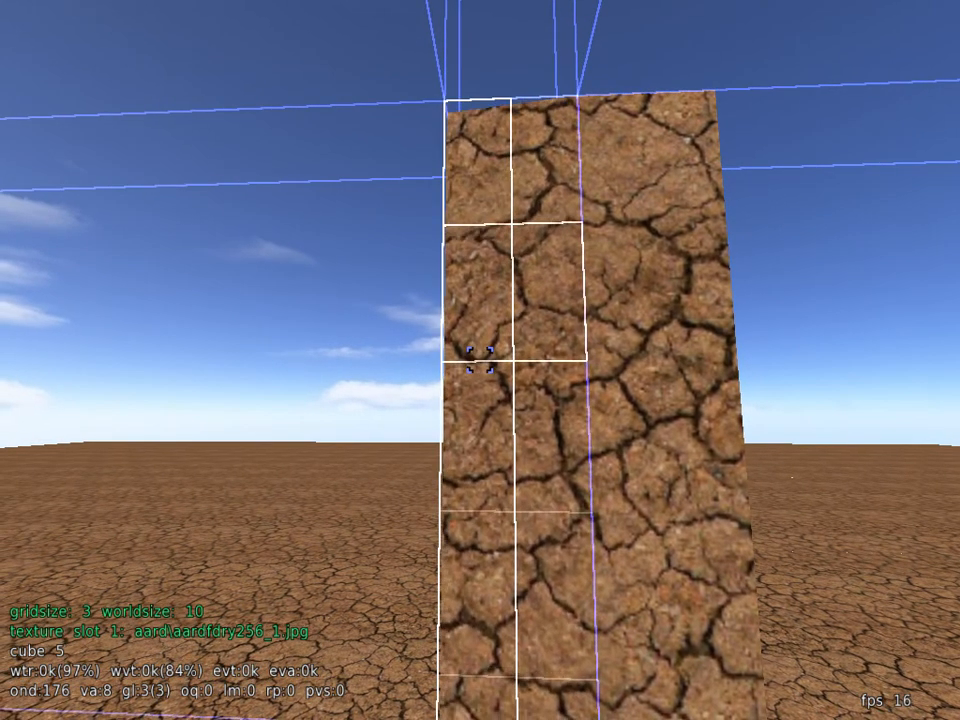
scroll(480, 359, "down", 1)
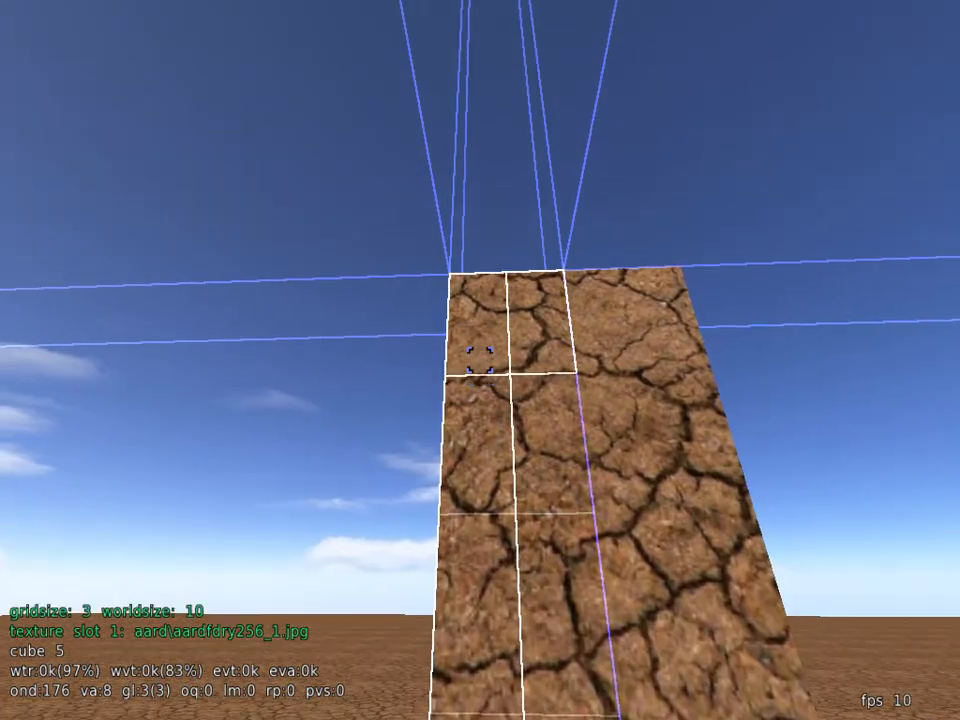
Try pushing in only the top corner cube of the pillar's left edge, and undo it
left_click(479, 360)
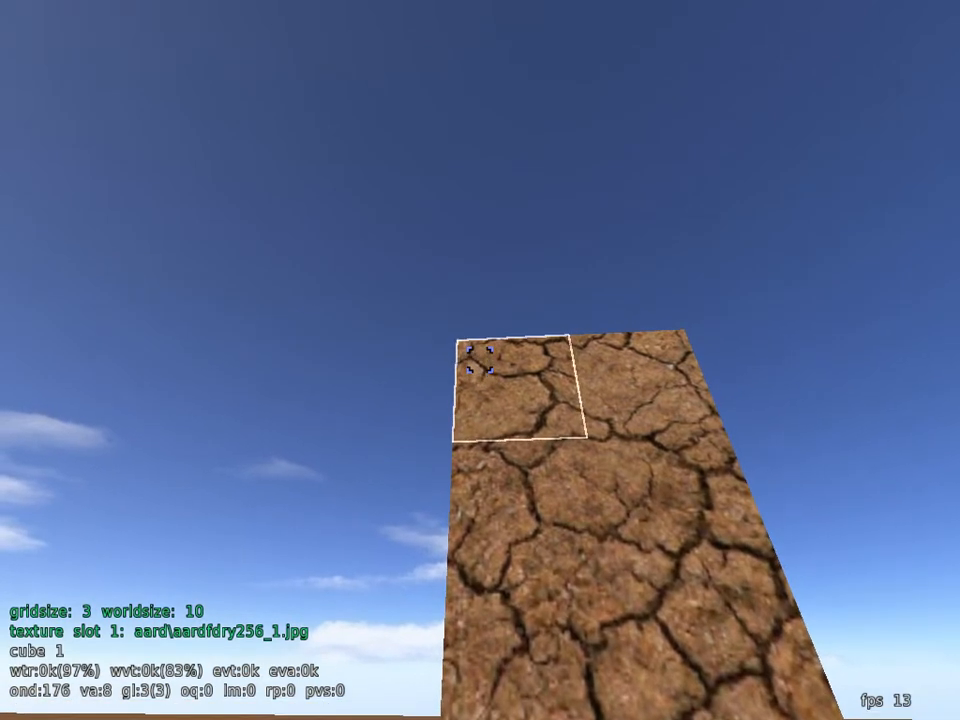
scroll(480, 360, "up", 3)
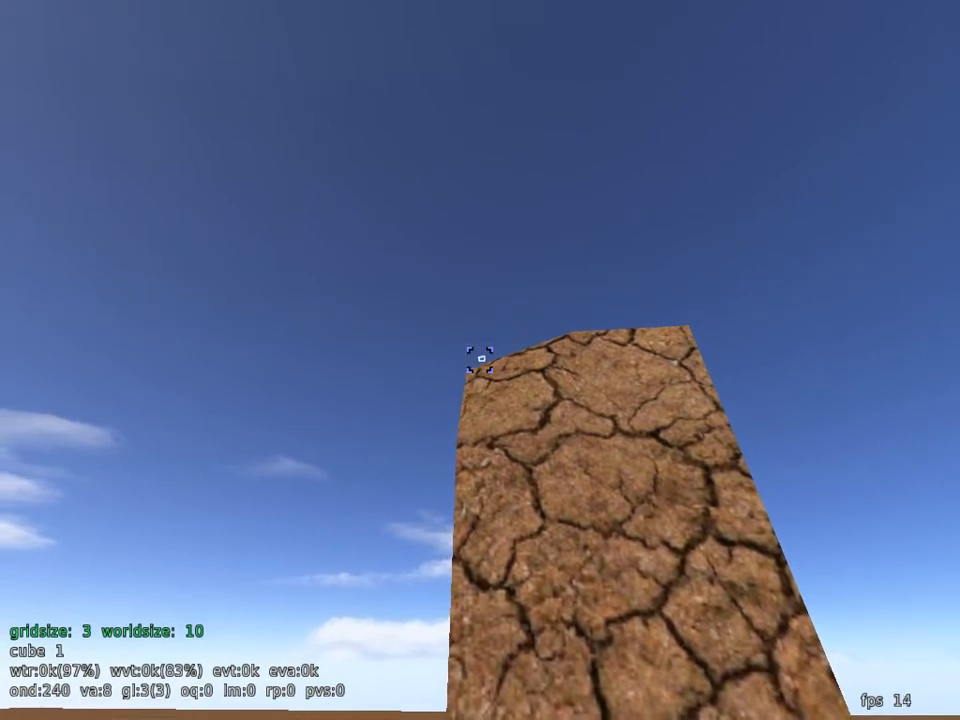
key("z")
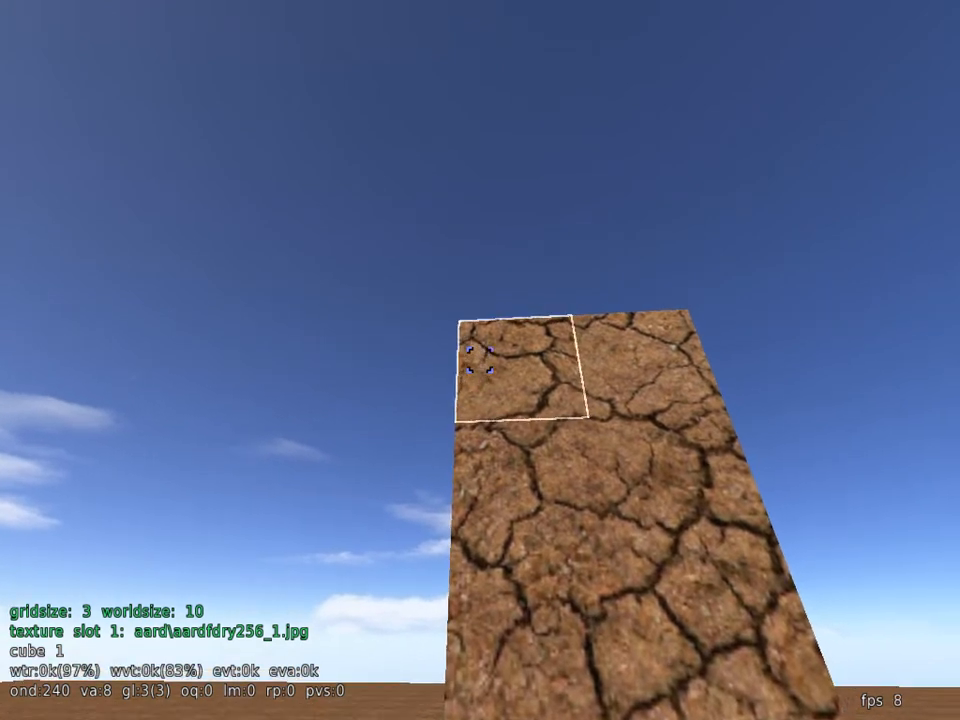
Select the corners of five stacked cubes along the pillar's left vertical edge and push them inward to bevel it
middle_click_drag(480, 360, 480, 360)
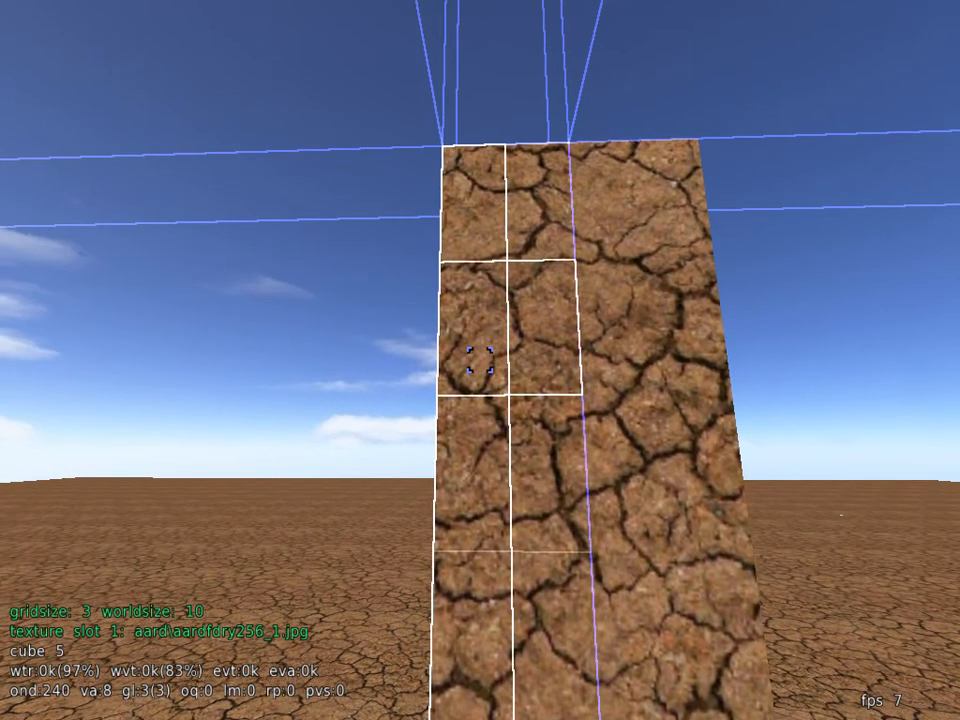
scroll(480, 360, "up", 3)
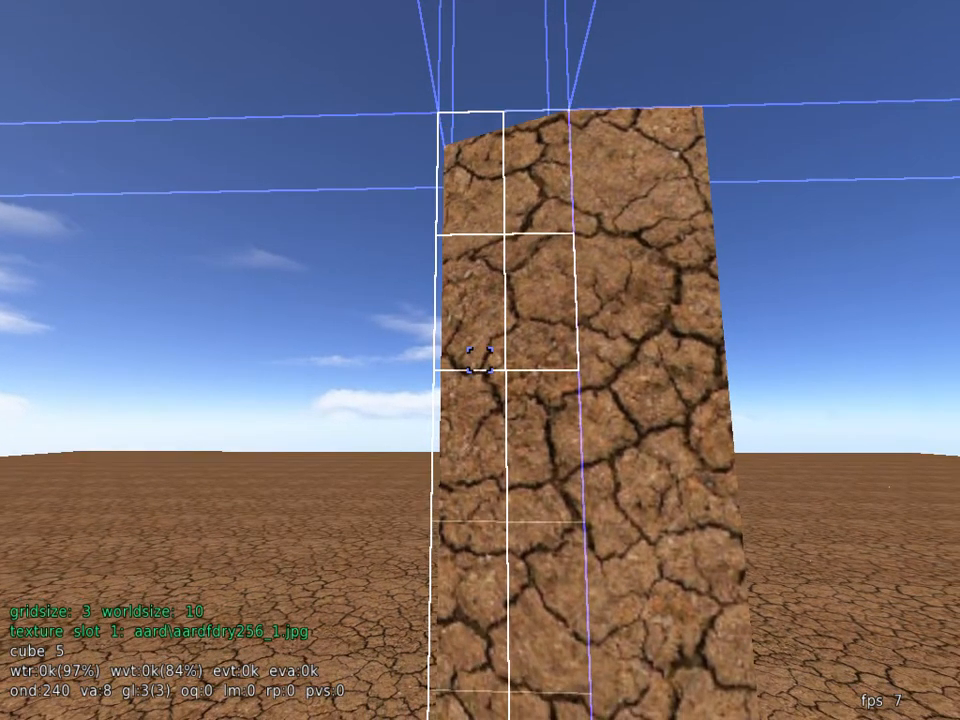
scroll(479, 360, "up", 1)
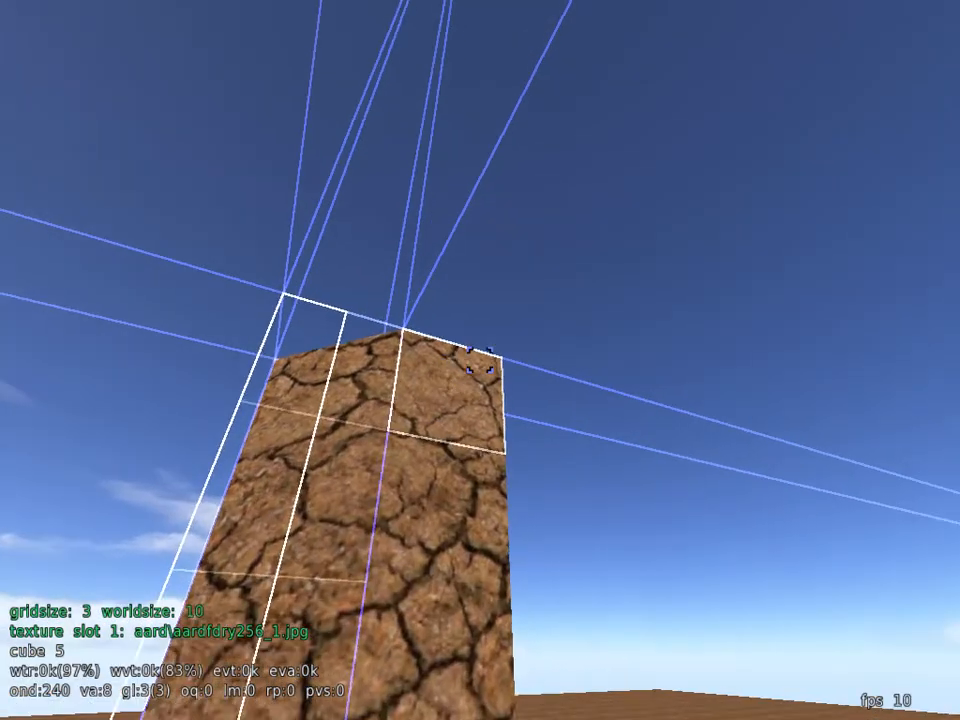
Push in the five-cube corner column along the pillar's opposite vertical edge and pull it back out
left_click(480, 360)
left_click_drag(480, 360, 480, 360)
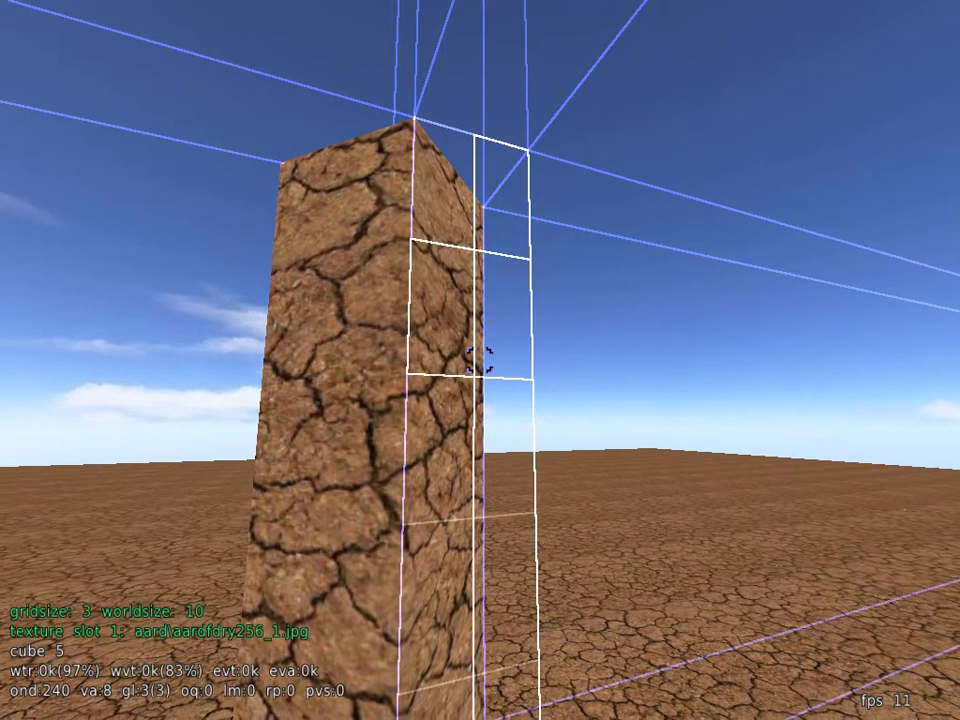
scroll(480, 360, "down", 4)
scroll(480, 360, "down", 2)
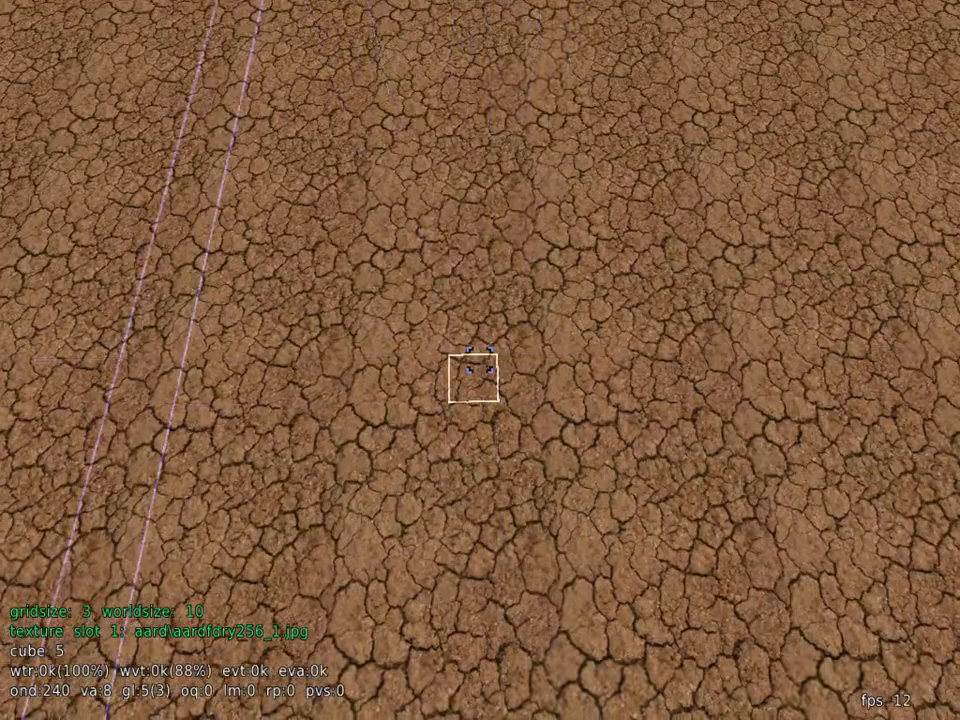
Select a 4×4 cube area on the open floor beside the pillar and raise it into a second, wider pillar
left_click(474, 380)
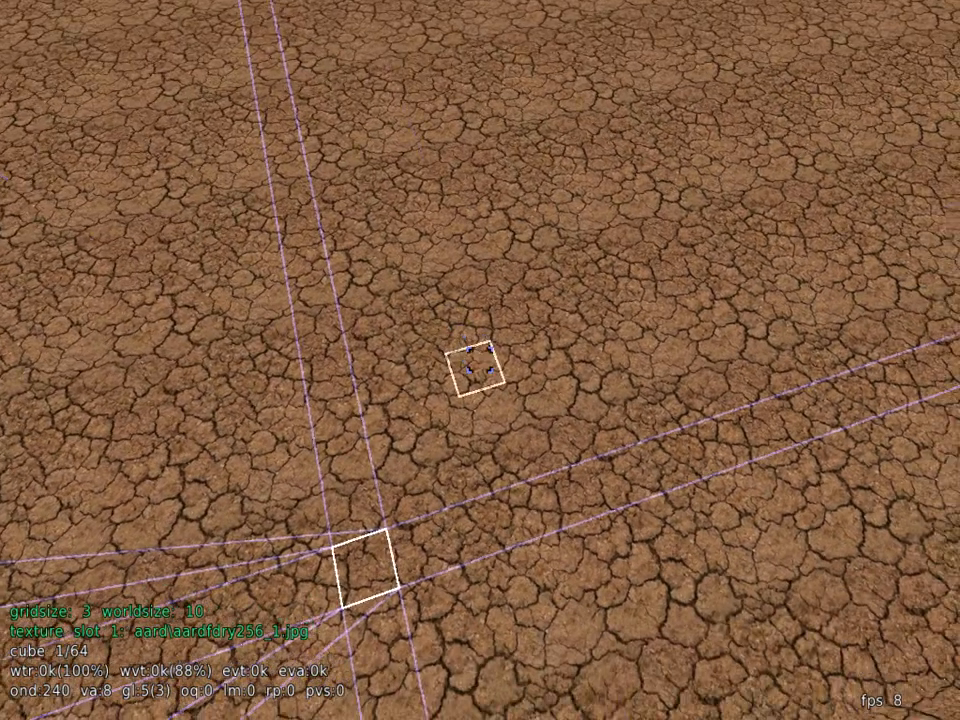
middle_click(480, 360)
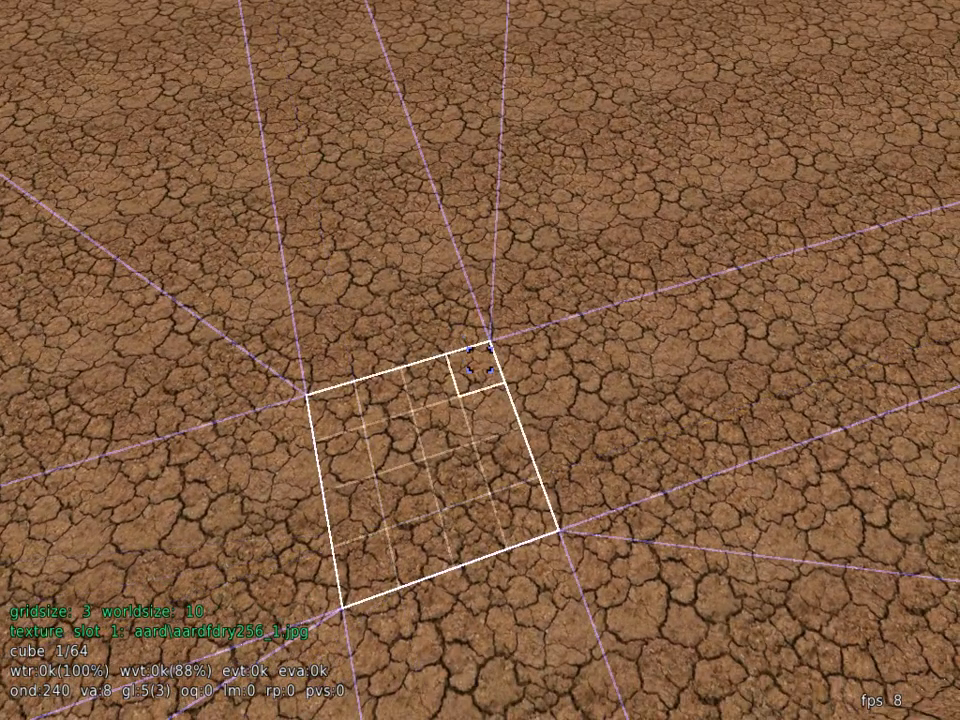
scroll(480, 360, "down", 2)
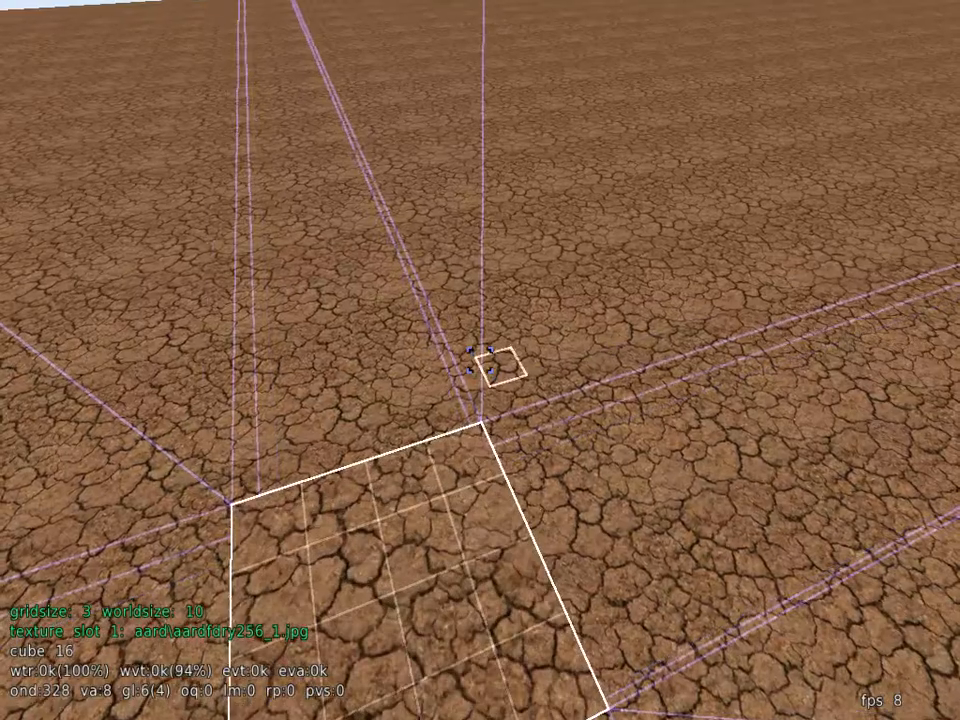
scroll(480, 360, "down", 3)
scroll(480, 360, "down", 3)
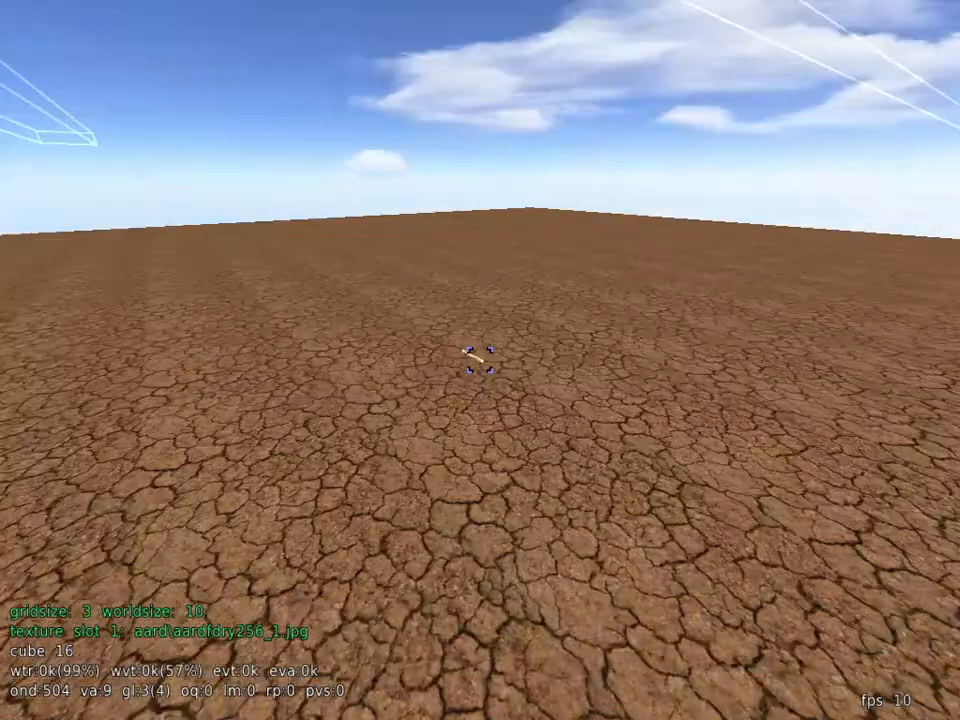
Select the nine-cube corner column along the wide pillar's right vertical edge and push it inward
key("w")
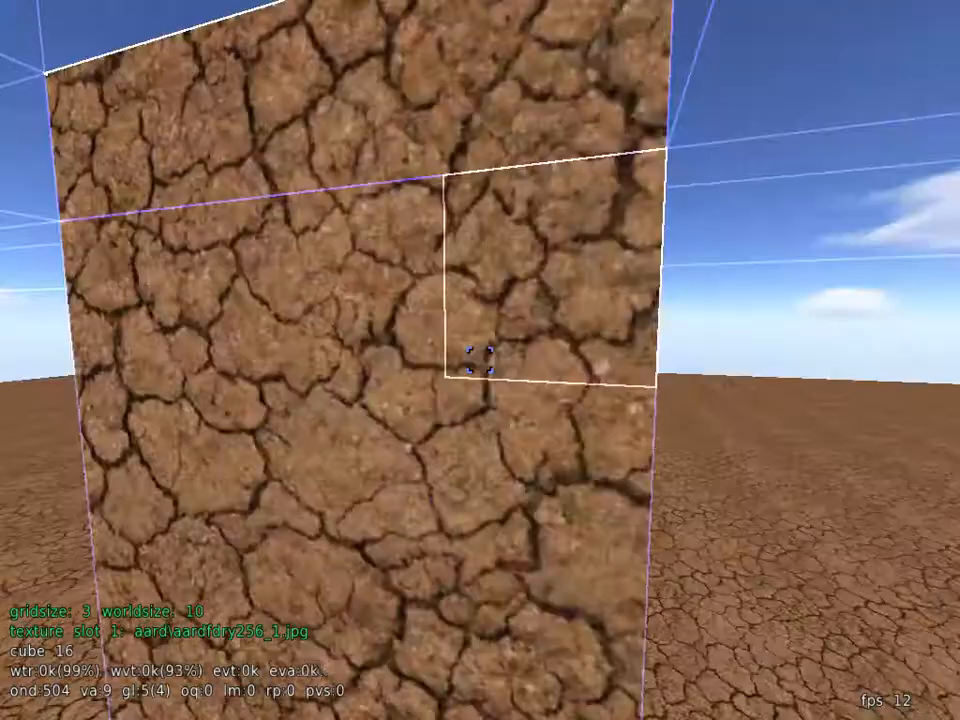
key("s")
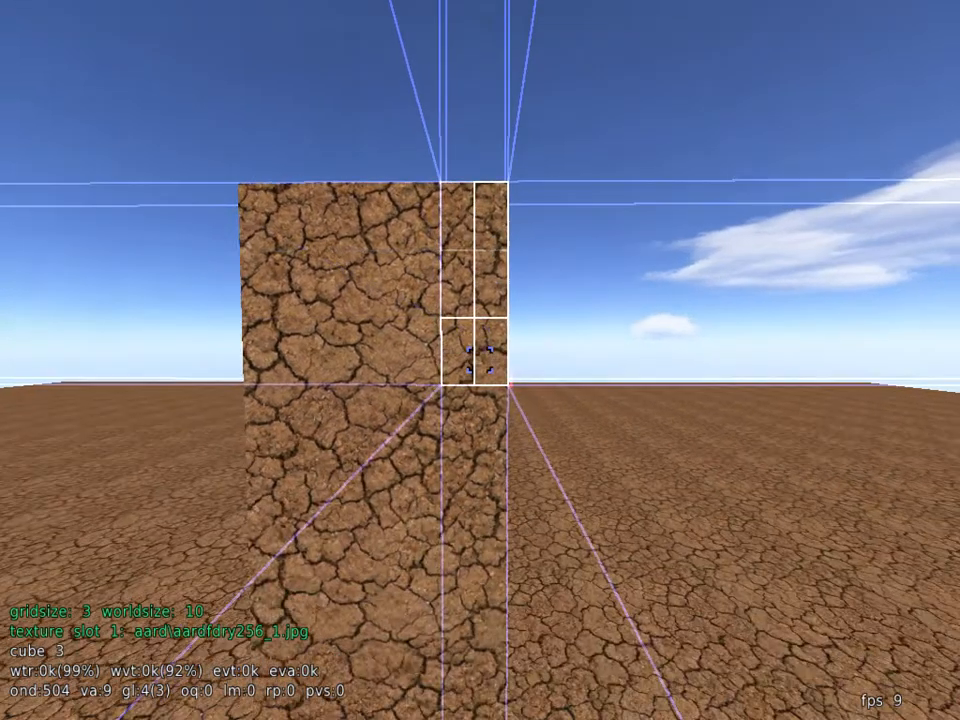
left_click_drag(480, 360, 480, 360)
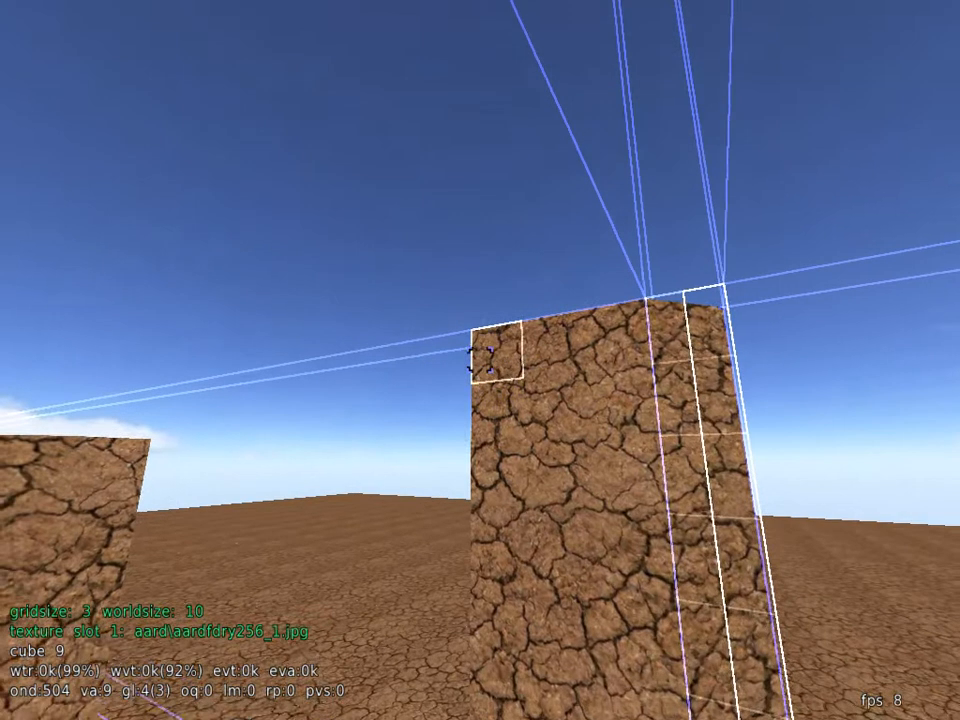
Select the nine-cube corner column along the wide pillar's left vertical edge and push it inward
left_click_drag(480, 360, 480, 360)
key("space")
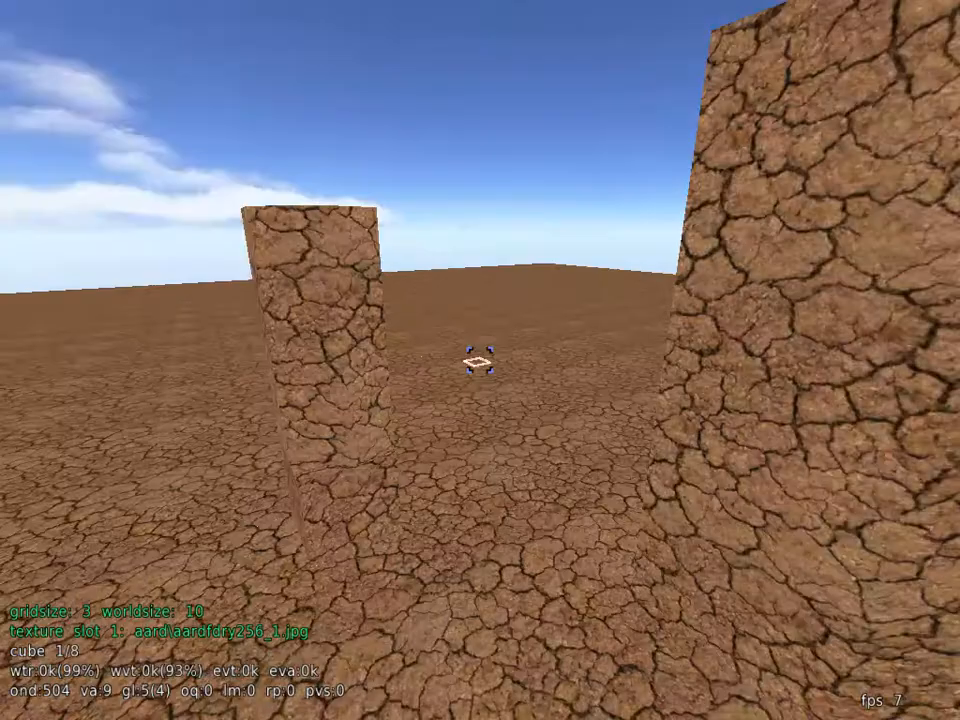
key("w")
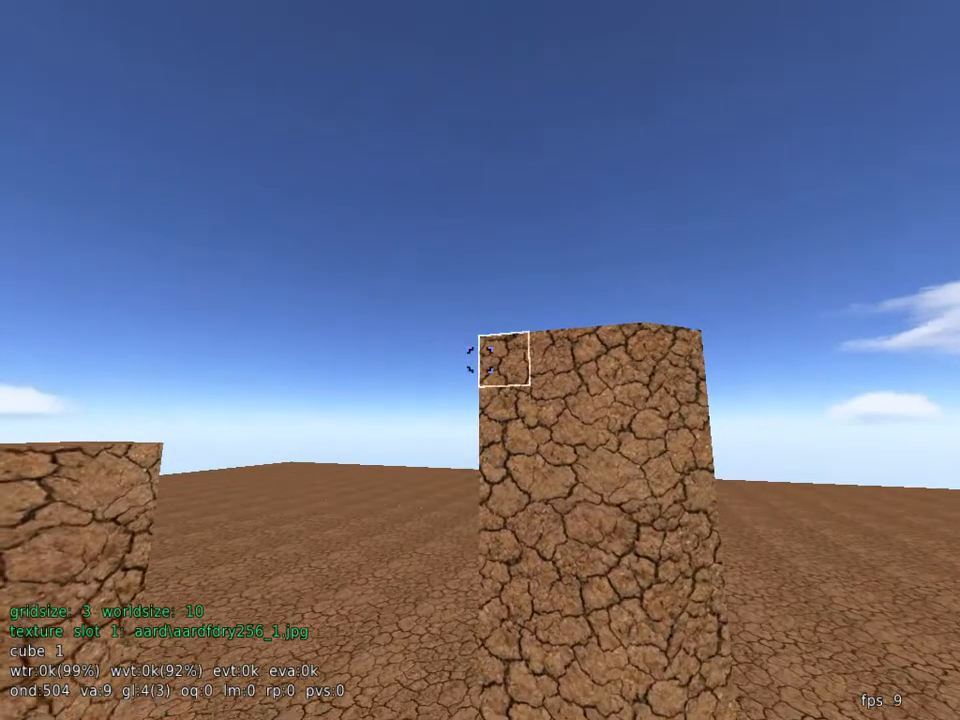
left_click_drag(480, 360, 480, 360)
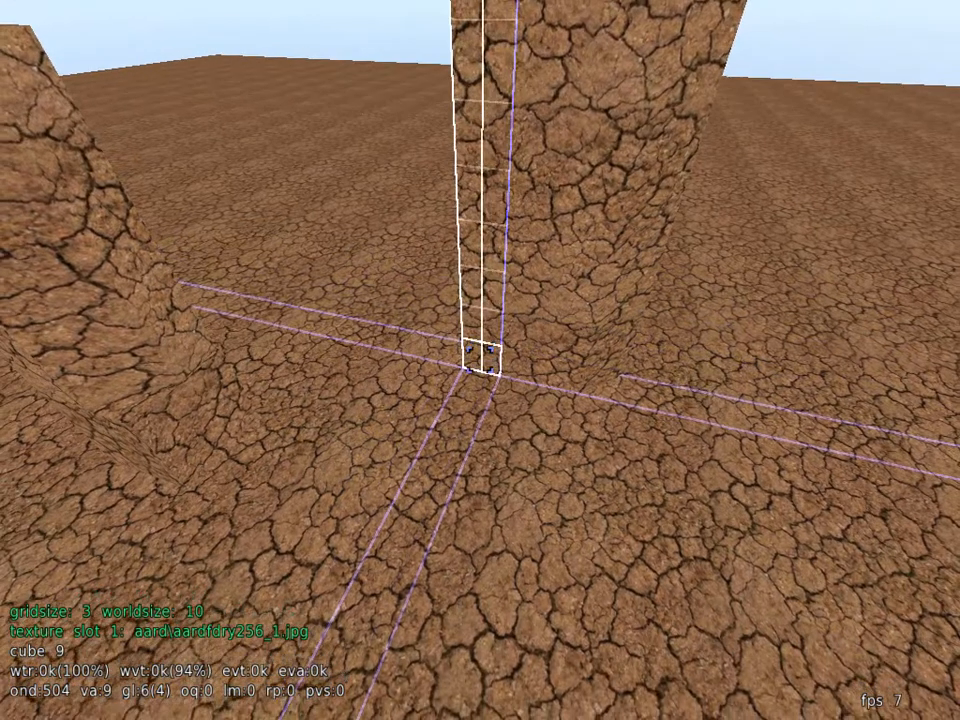
scroll(480, 360, "down", 2)
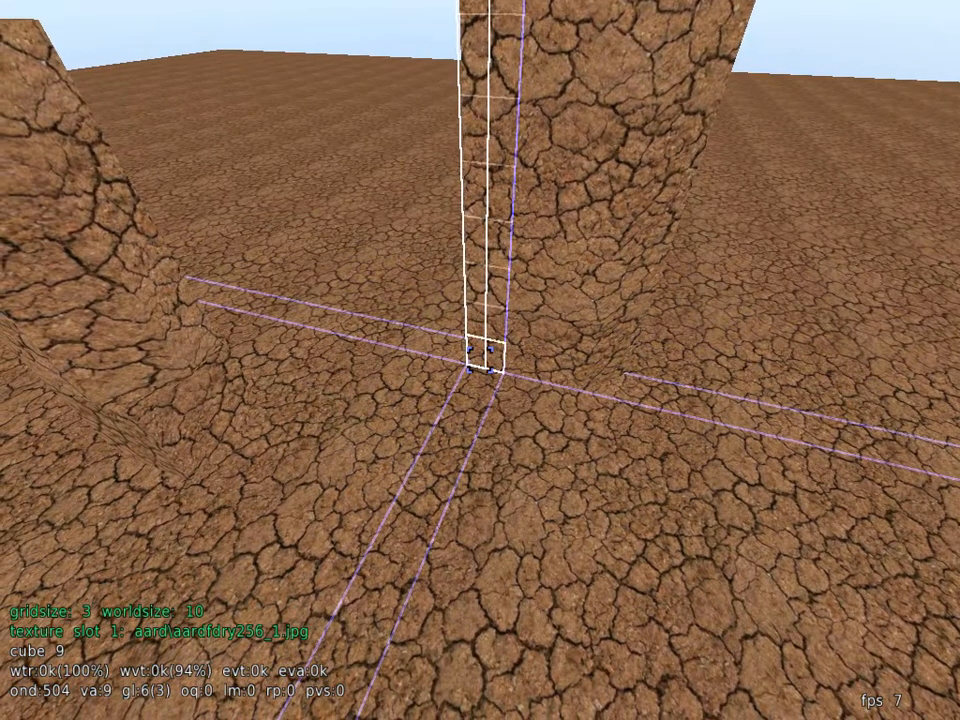
scroll(480, 360, "up", 1)
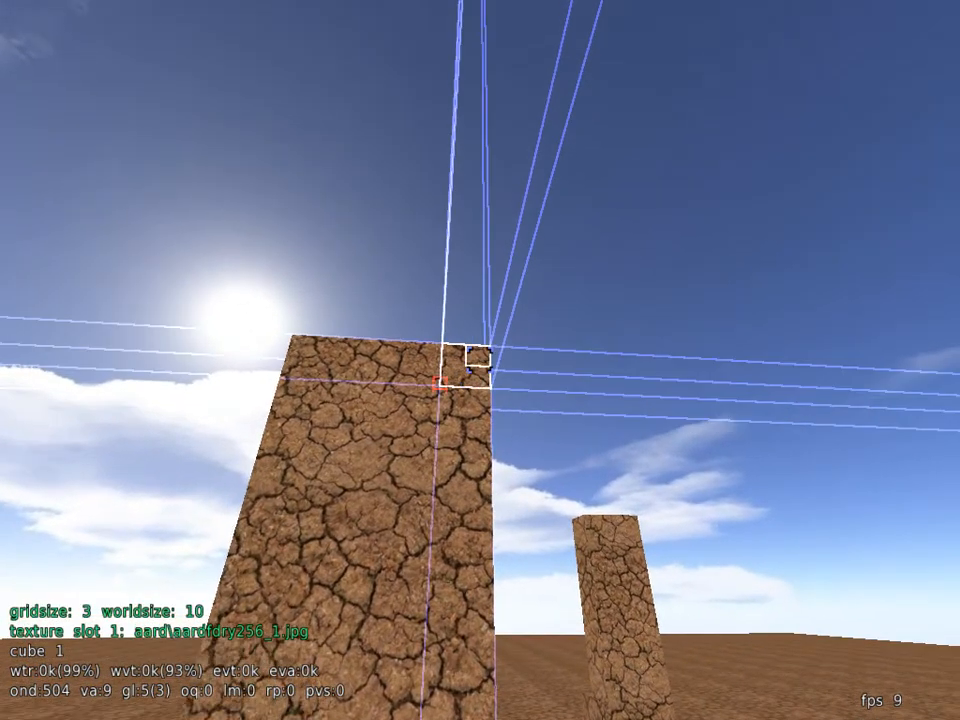
Select the nine-cube corner columns along the wide pillar's two remaining vertical edges on the far side and push each inward
mouse_move(437, 384)
left_mouse_down()
mouse_move(437, 396)
mouse_move(445, 368)
left_mouse_up()
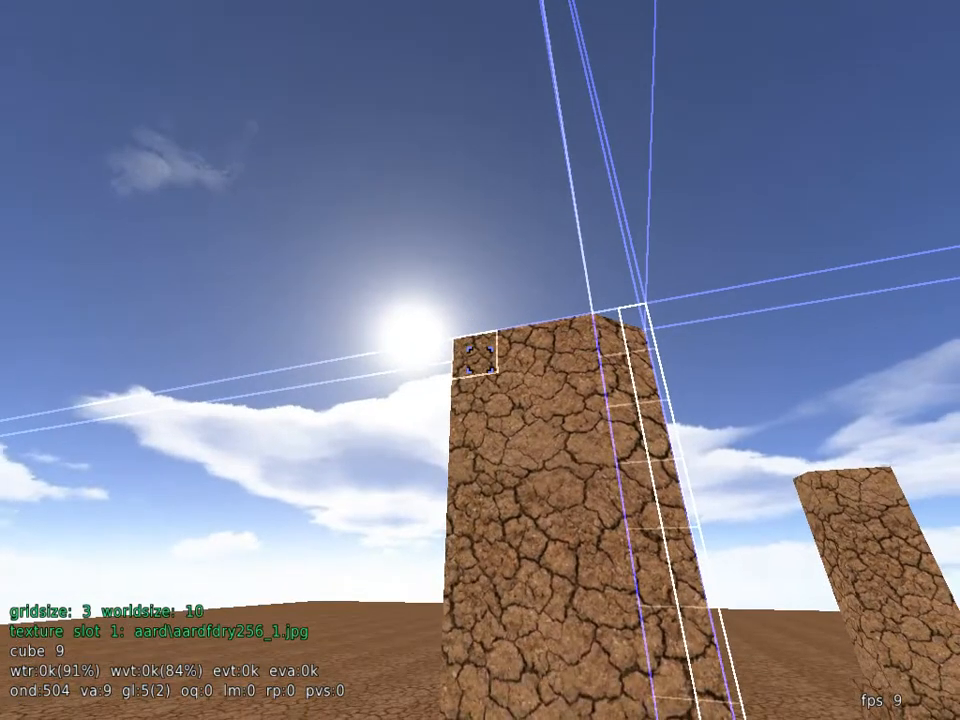
left_click_drag(480, 360, 480, 360)
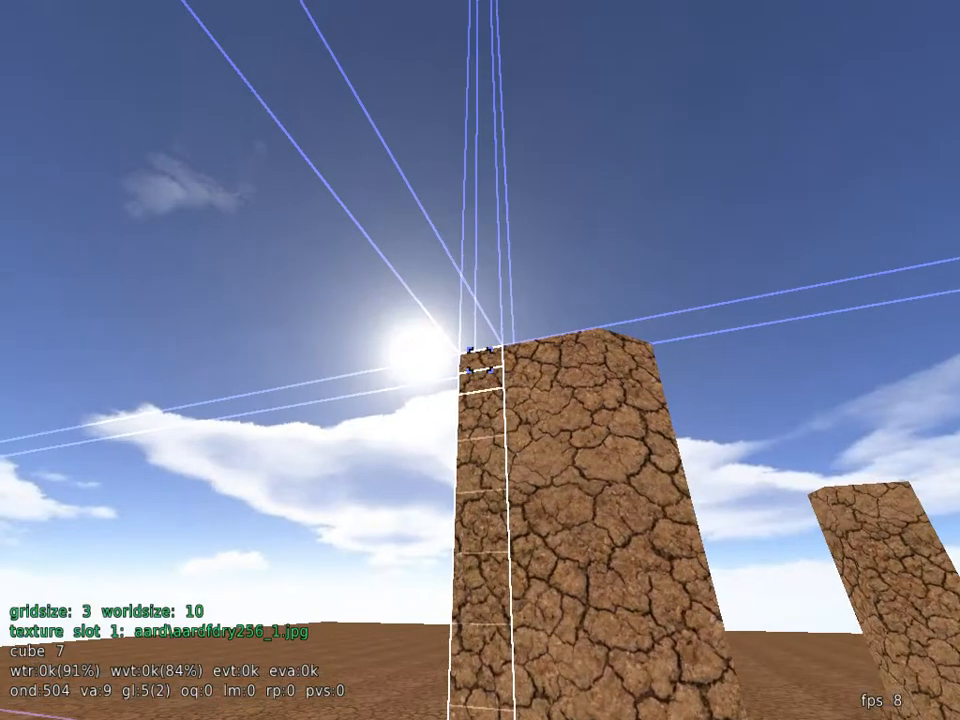
left_click_drag(480, 360, 480, 360)
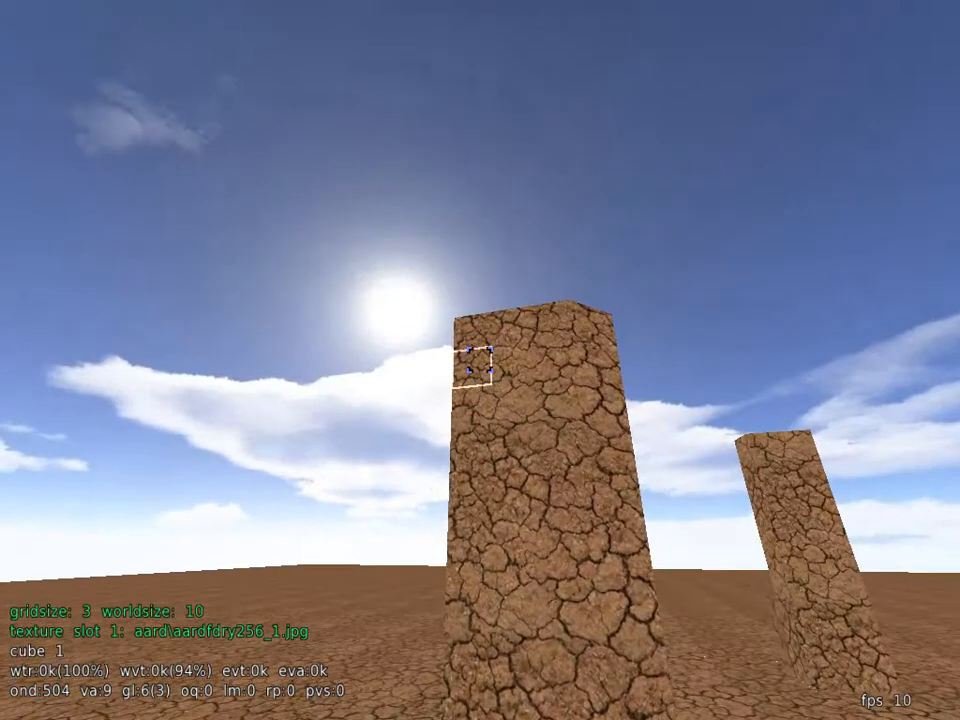
key("w")
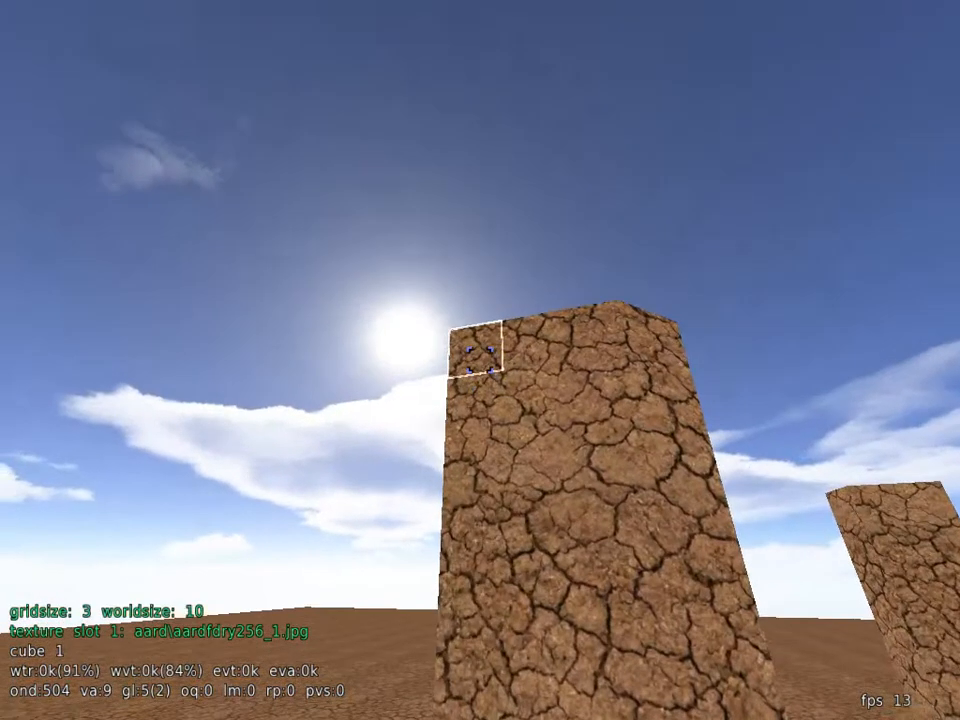
left_click(480, 360)
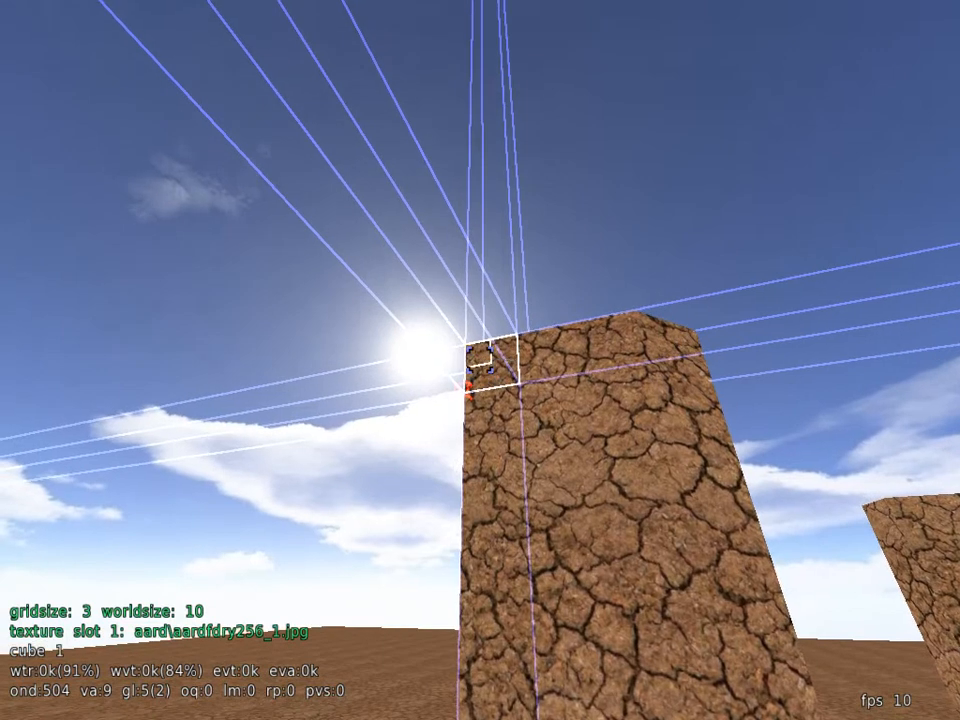
left_click_drag(480, 360, 480, 360)
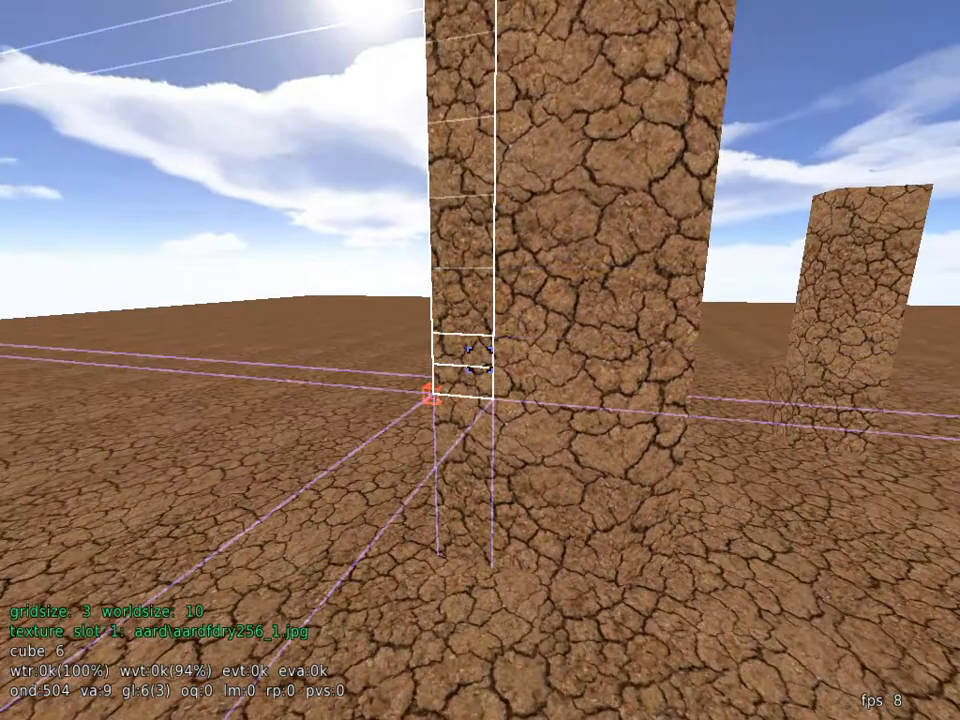
left_click_drag(430, 395, 463, 383)
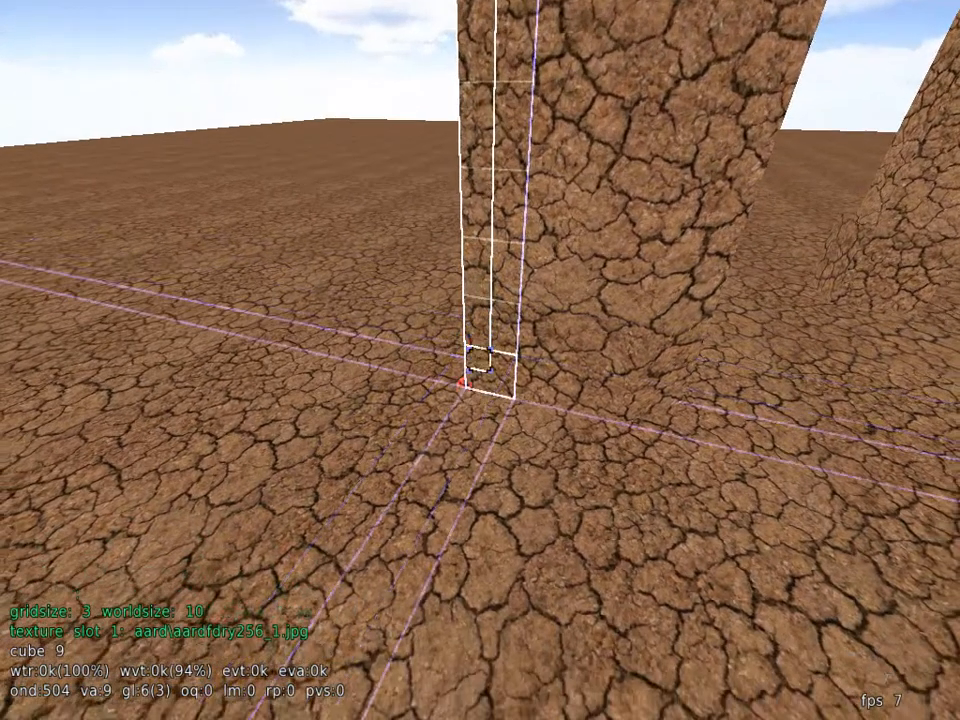
scroll(480, 360, "up", 2)
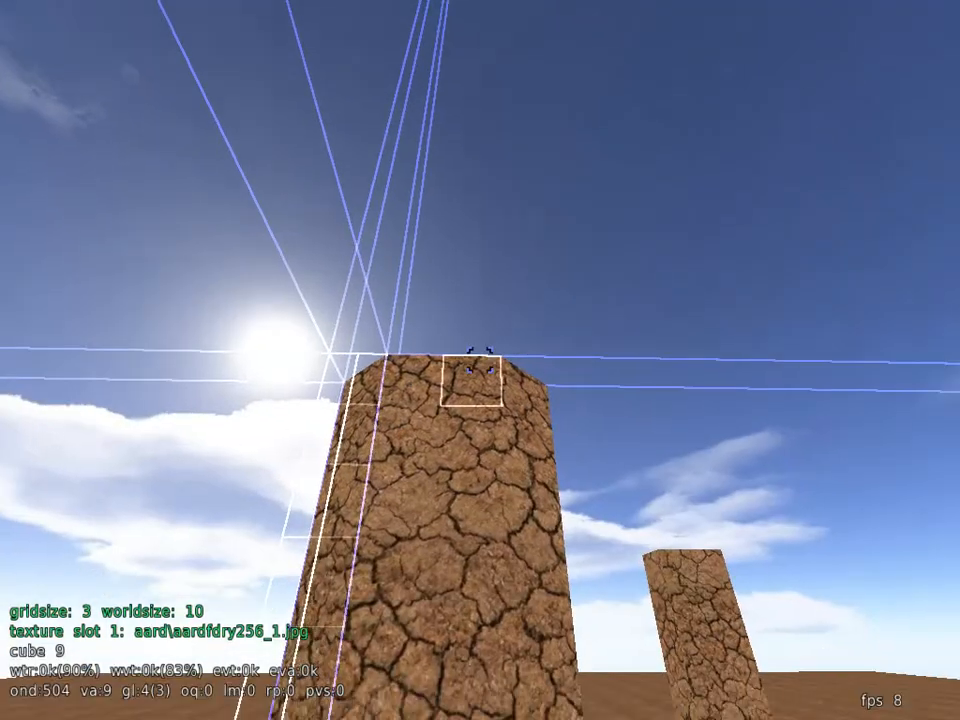
Push in the nine-cube corner column where the wide pillar's front face meets its right bevel, and pull it back out
left_click_drag(480, 360, 480, 360)
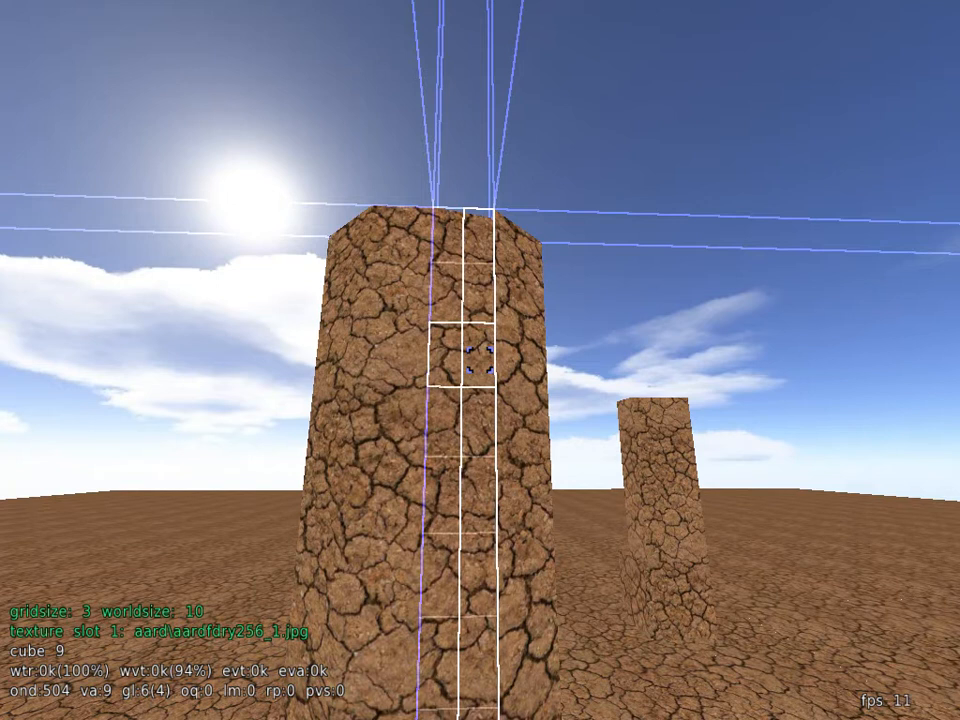
key("w")
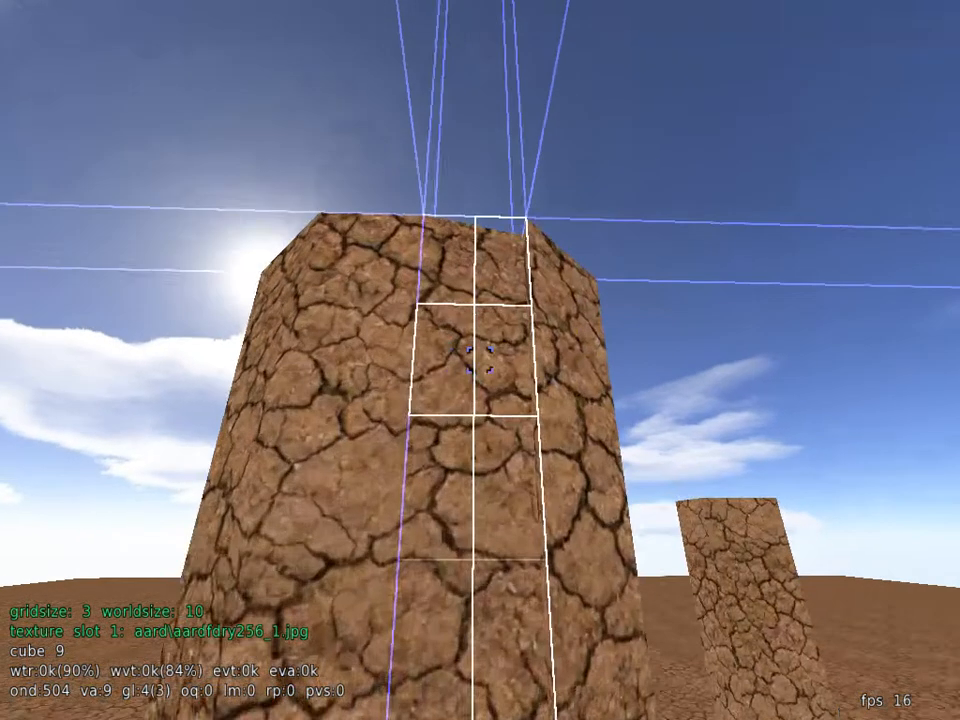
key("w")
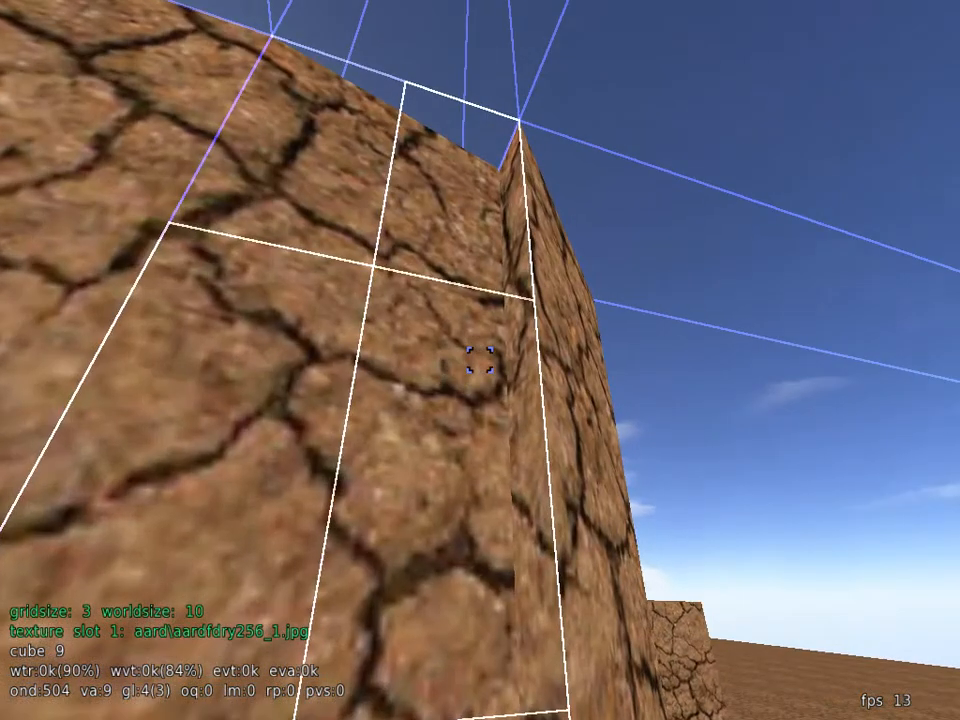
key("s")
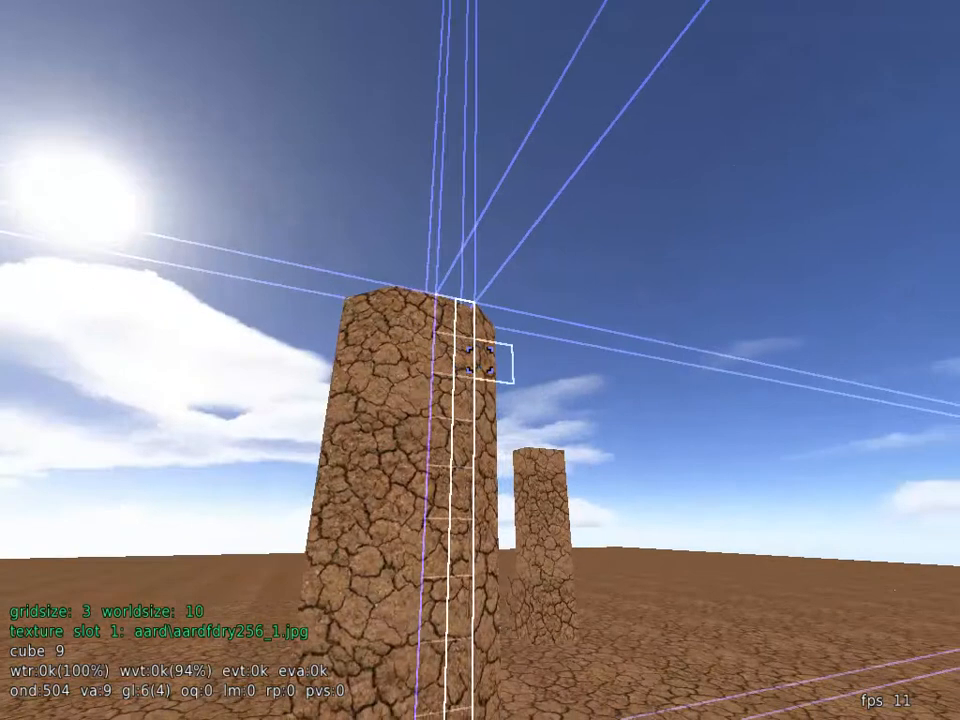
key("w")
key("s")
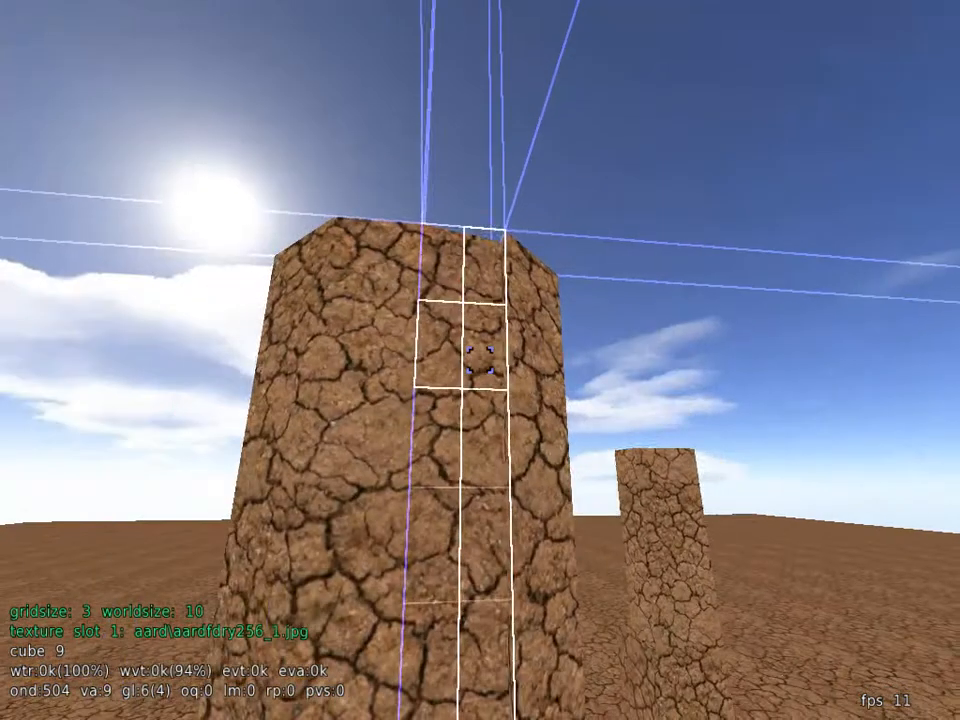
key("w")
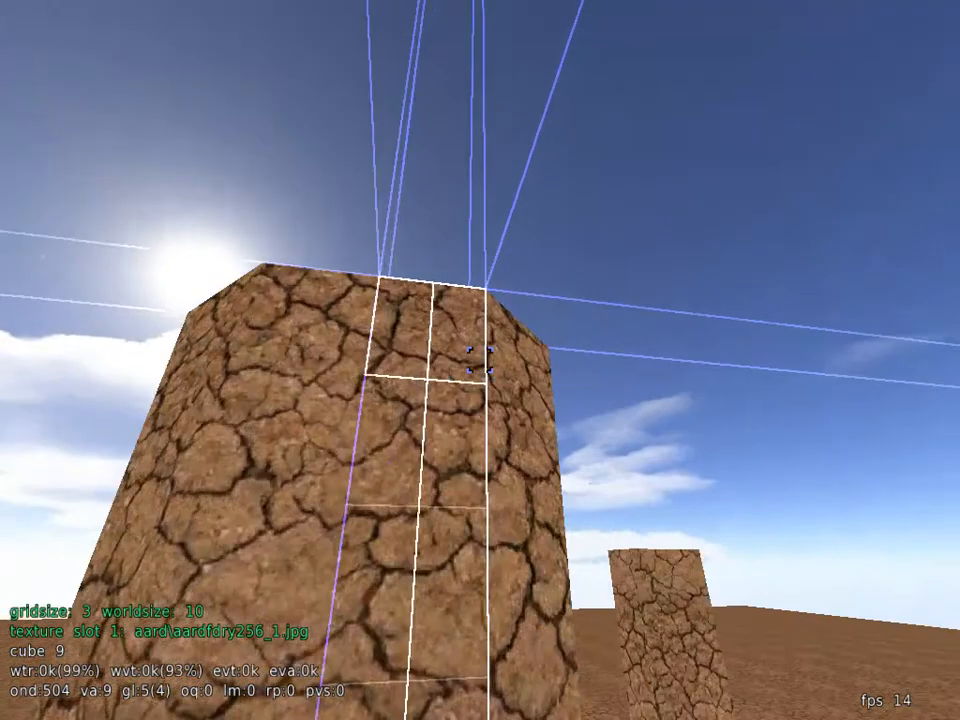
key("s")
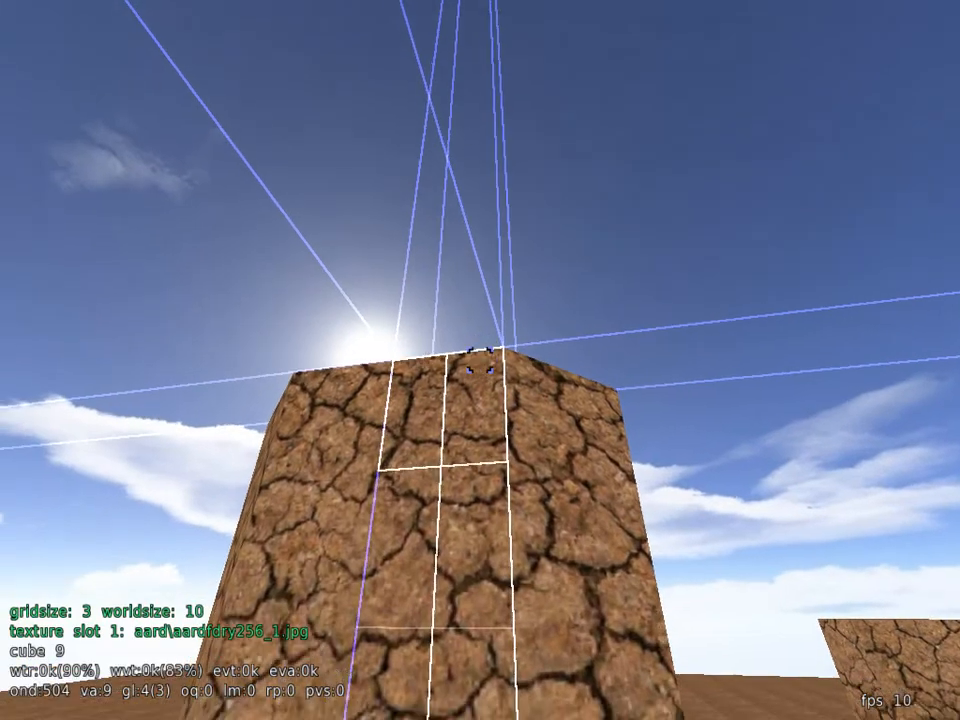
left_click_drag(480, 360, 480, 360)
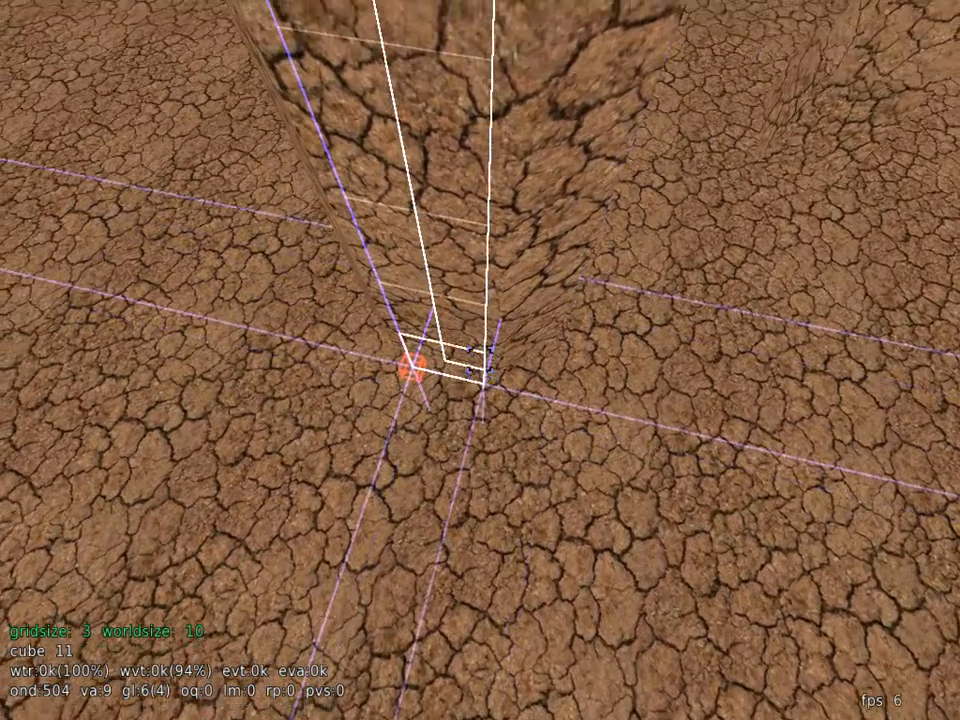
left_click(480, 360)
key("t")
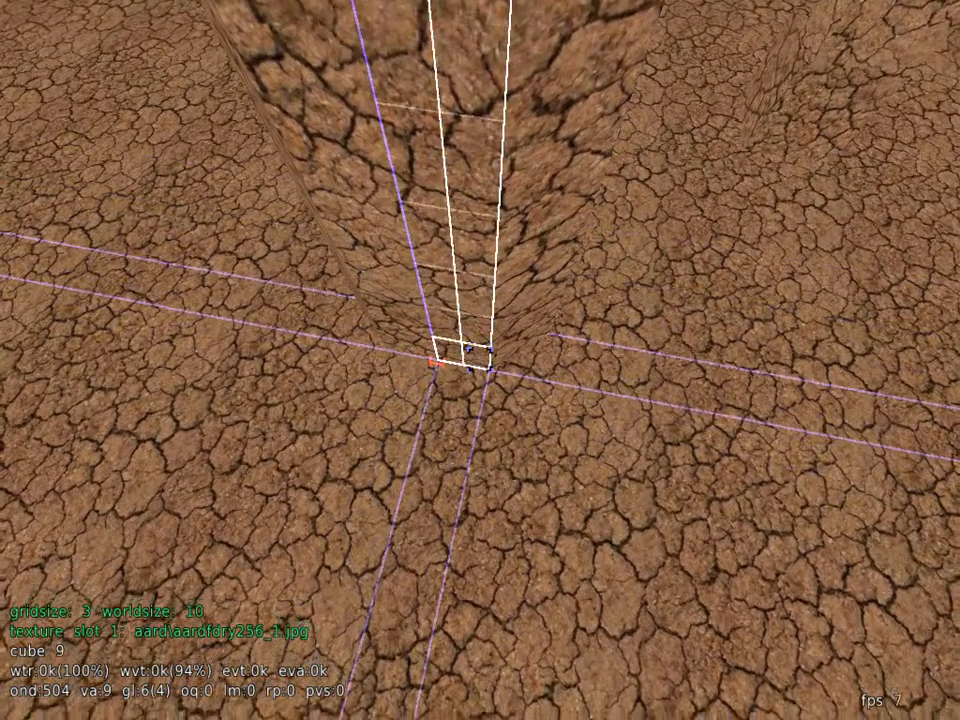
left_click_drag(480, 360, 480, 360)
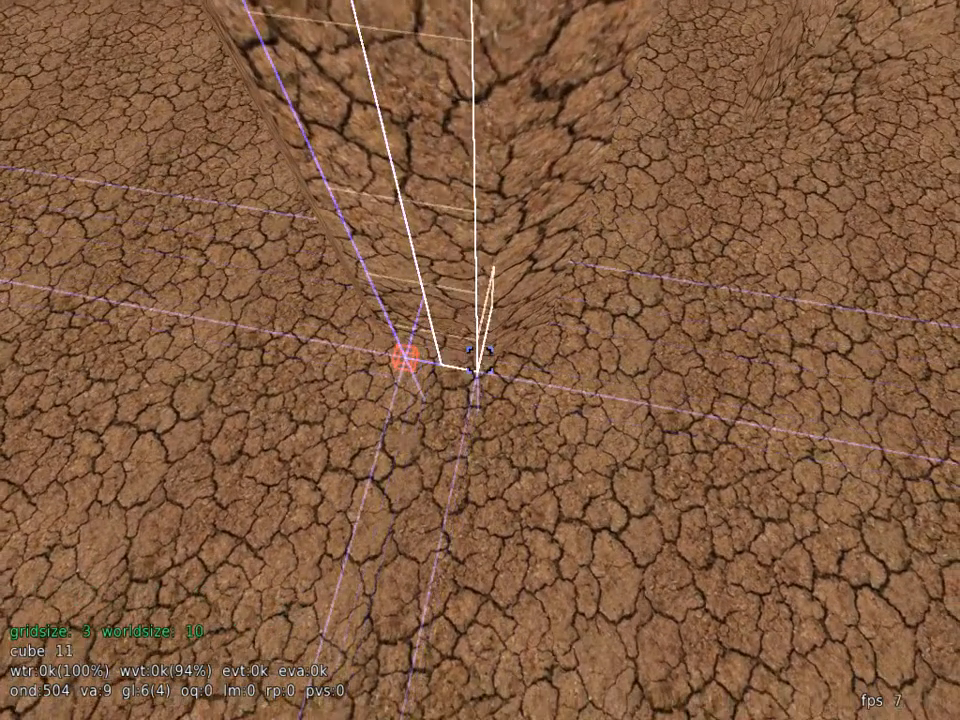
key("w")
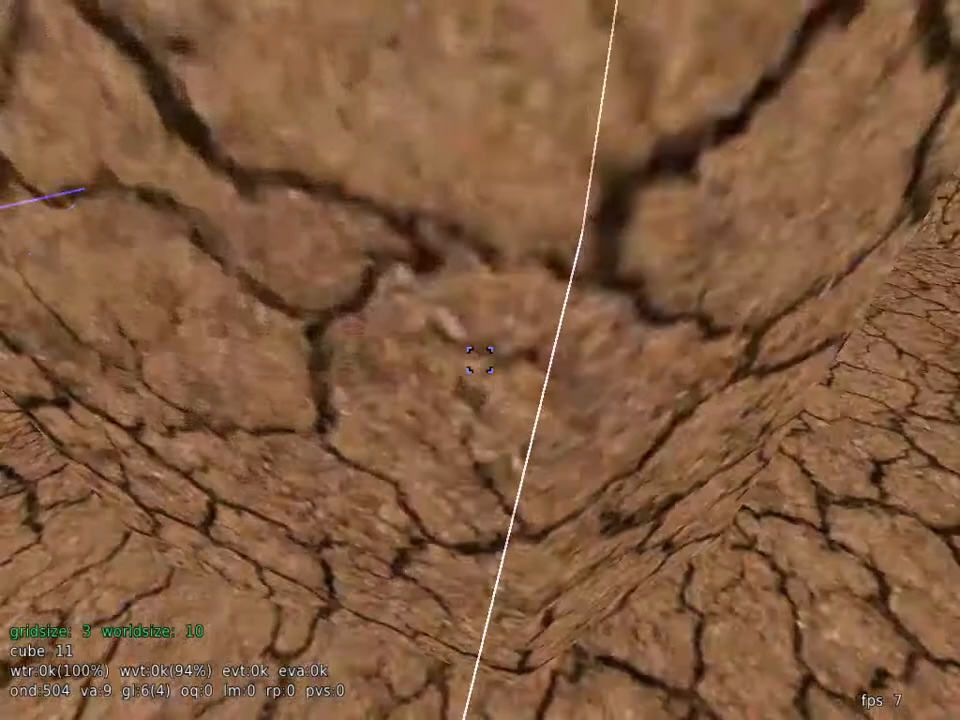
key("s")
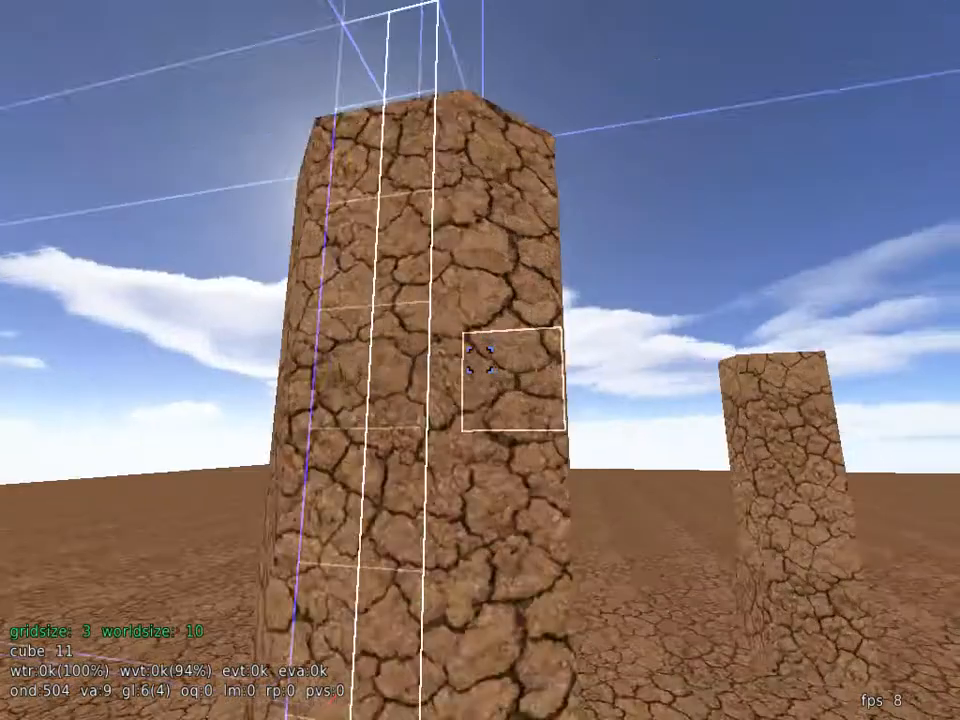
key("s")
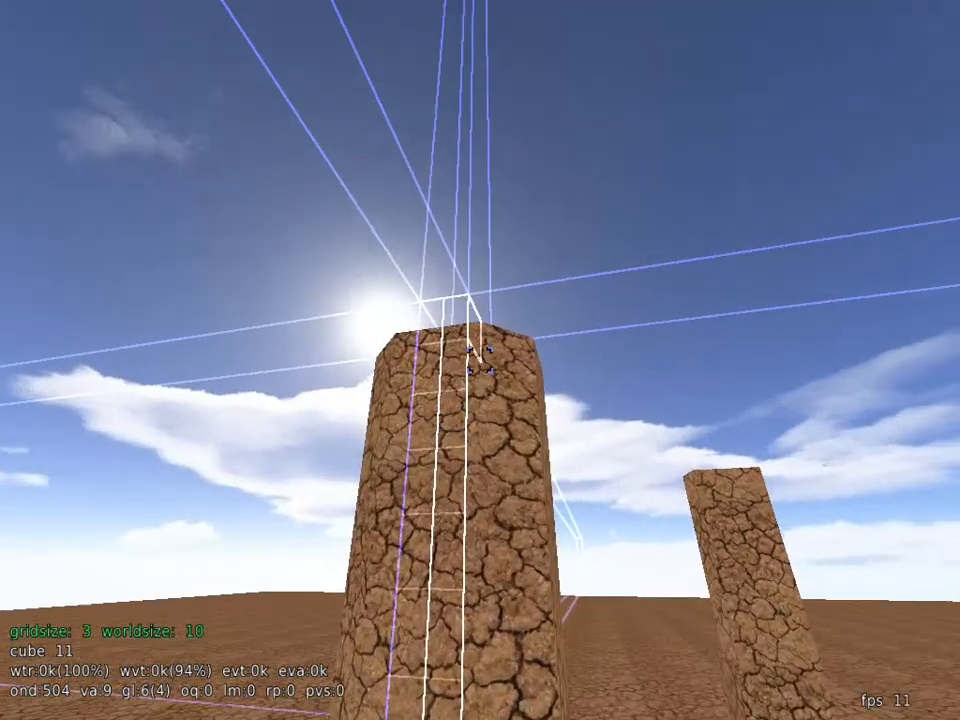
left_click(480, 360)
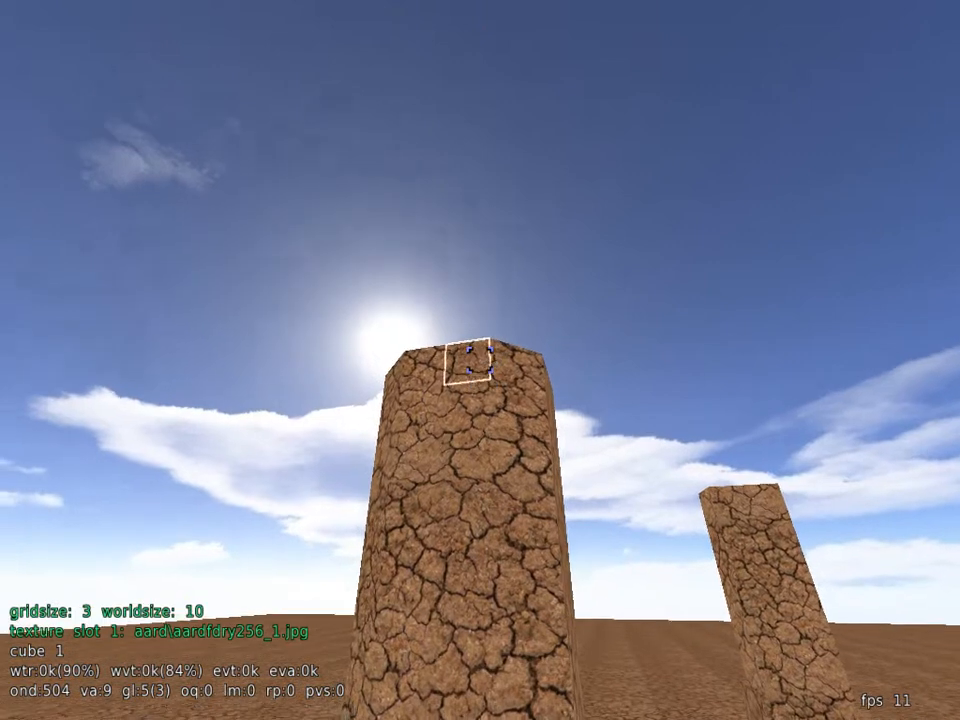
Select the shared corners of two nine-cube columns spanning the wide pillar's right bevel edge and push them slightly inward
right_click(480, 360)
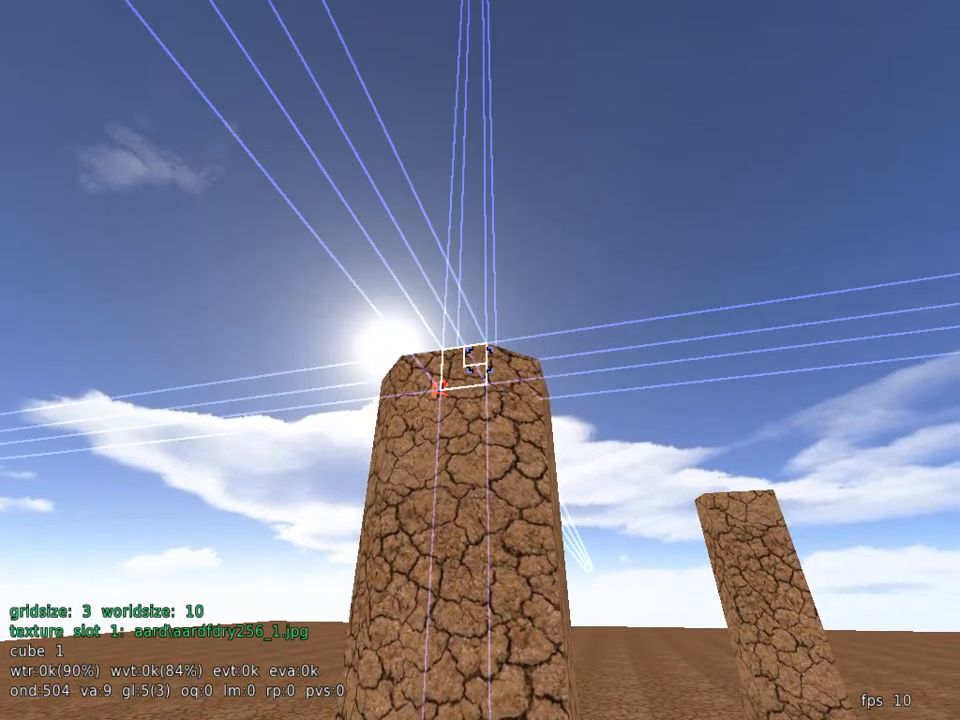
mouse_move(480, 360)
right_mouse_down()
mouse_move(480, 719)
mouse_move(480, 362)
mouse_move(520, 346)
mouse_move(480, 371)
right_mouse_up()
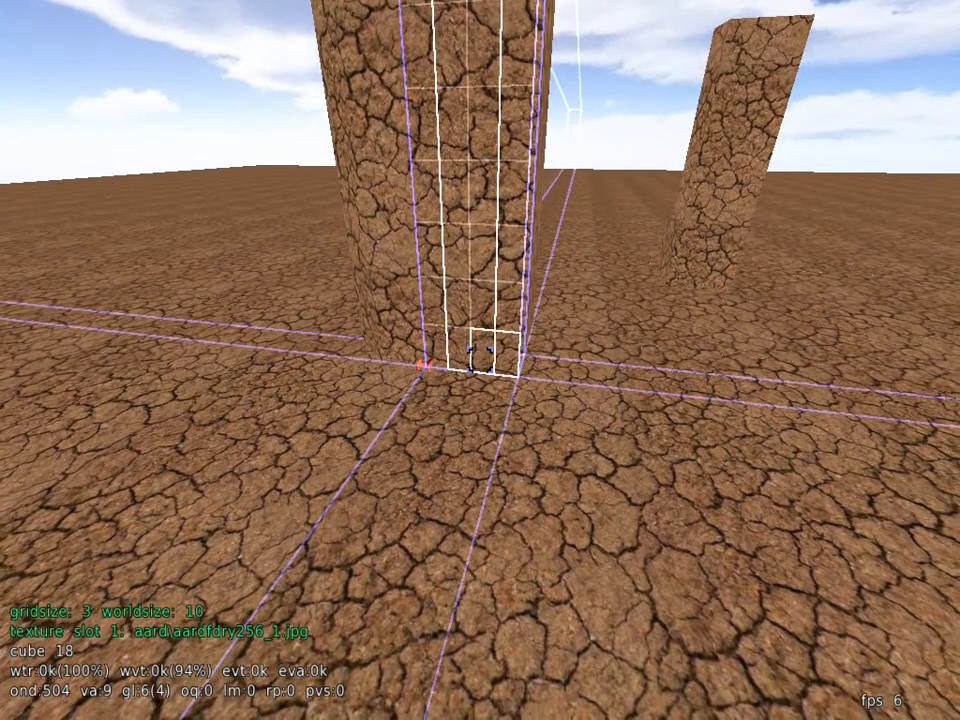
key("w")
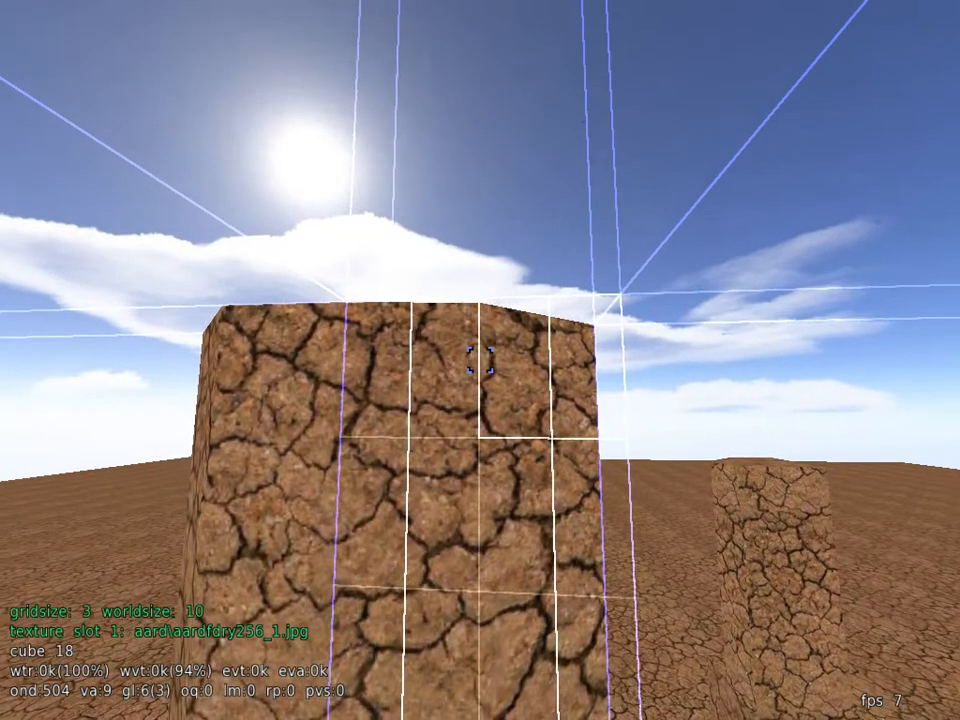
key("s")
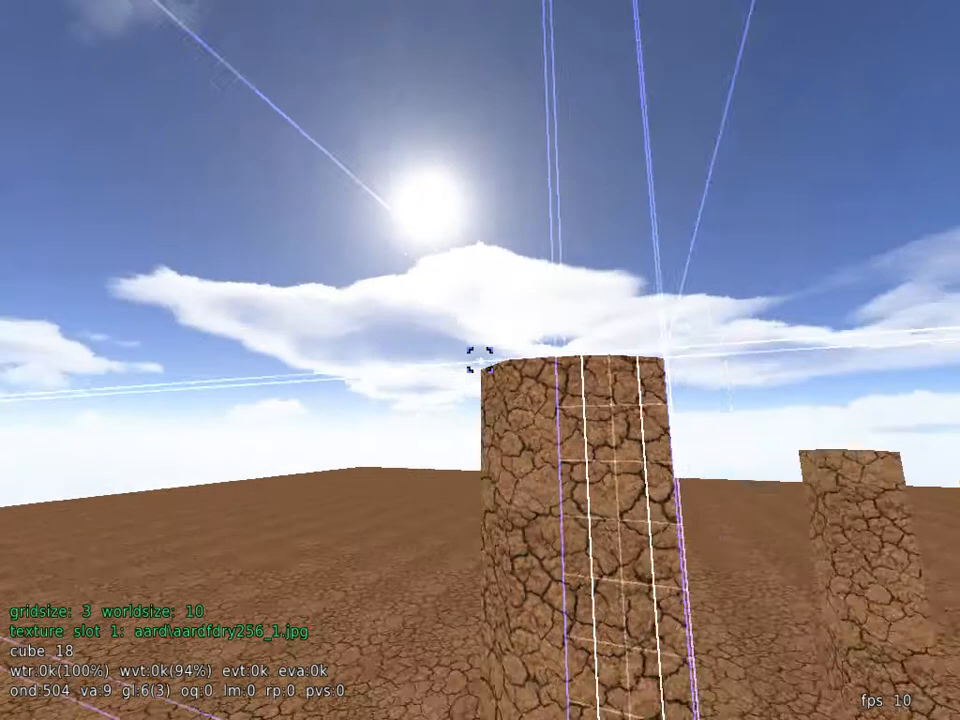
key("w")
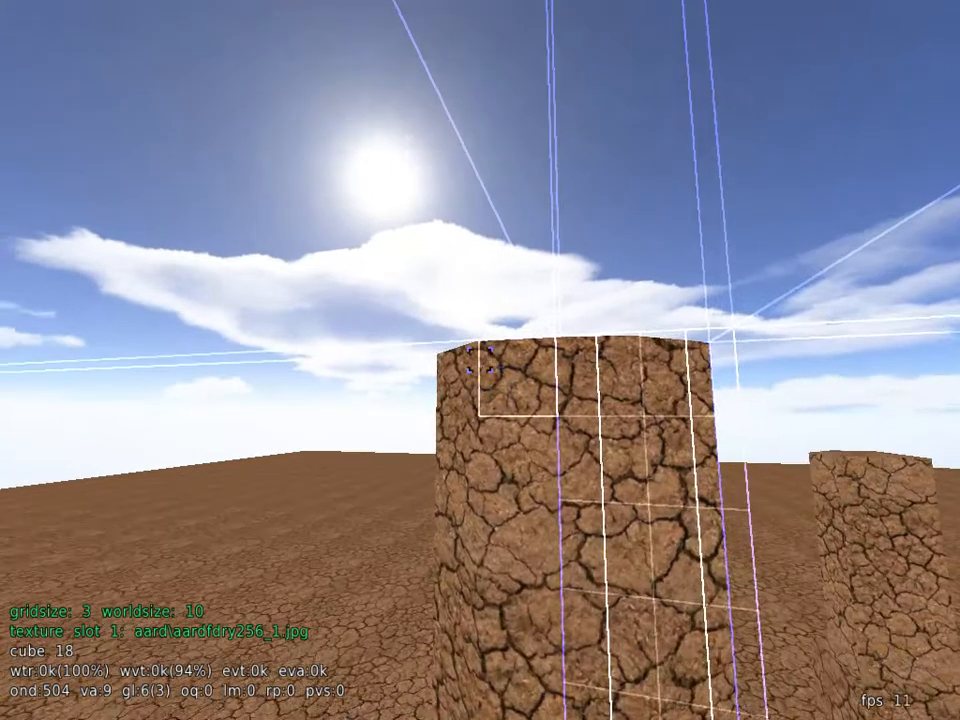
Select the shared corners of the nine-cube columns along the wide pillar's second bevel edge and push them slightly inward
left_click_drag(480, 360, 480, 360)
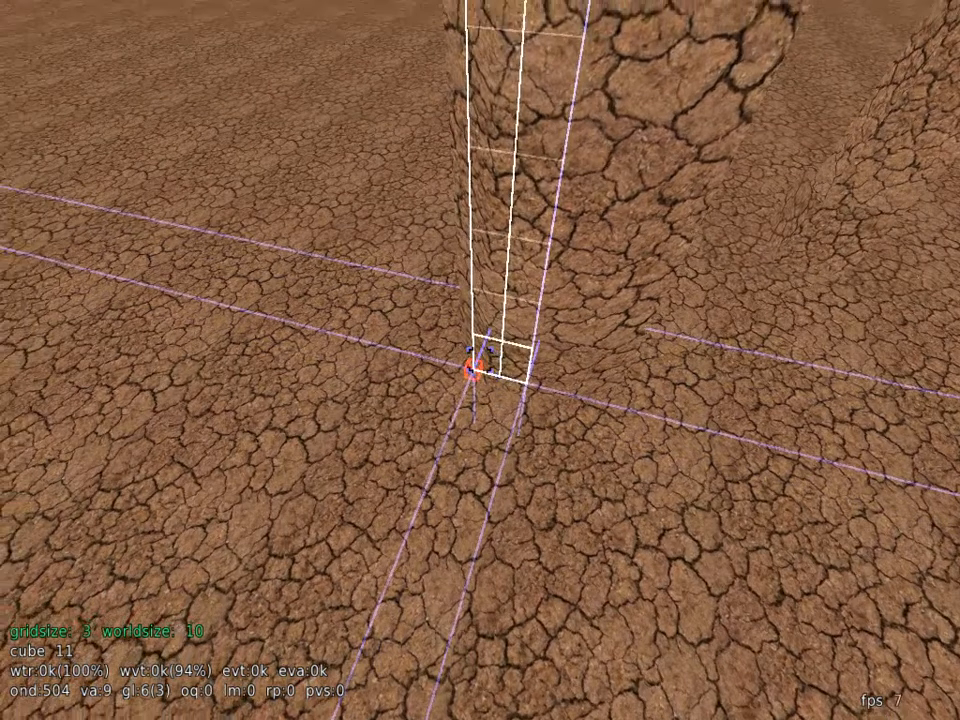
right_click_drag(480, 360, 480, 360)
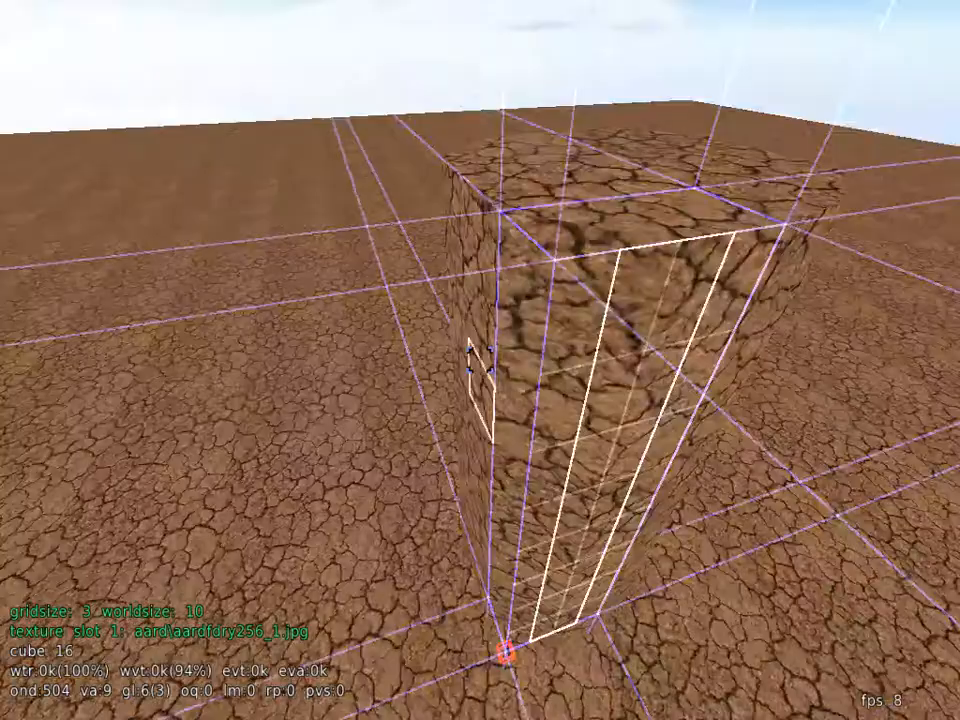
key("w")
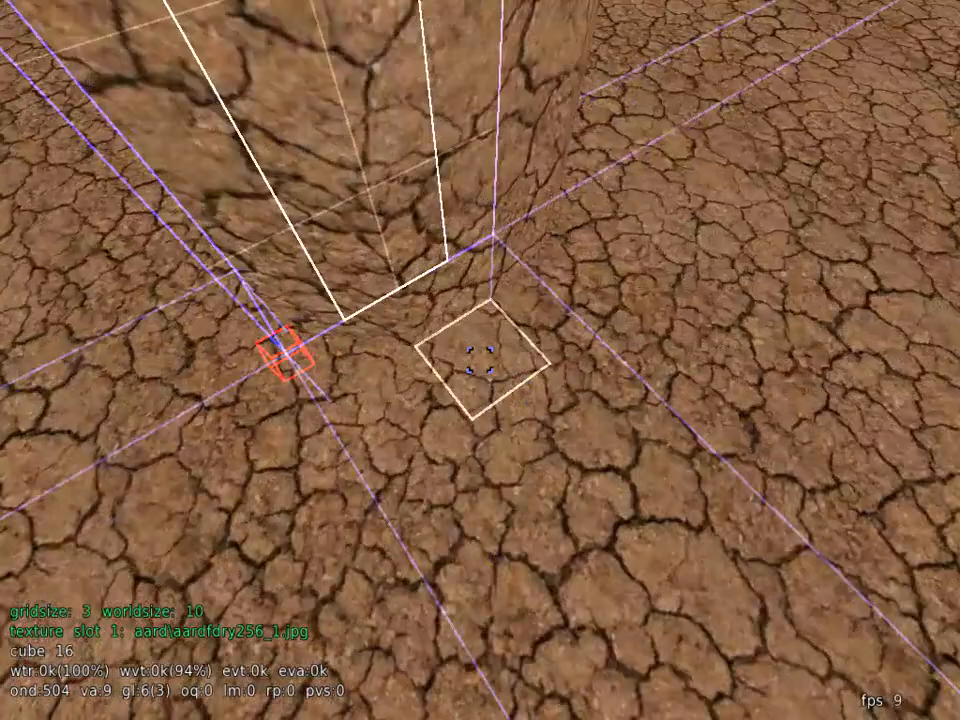
key("s")
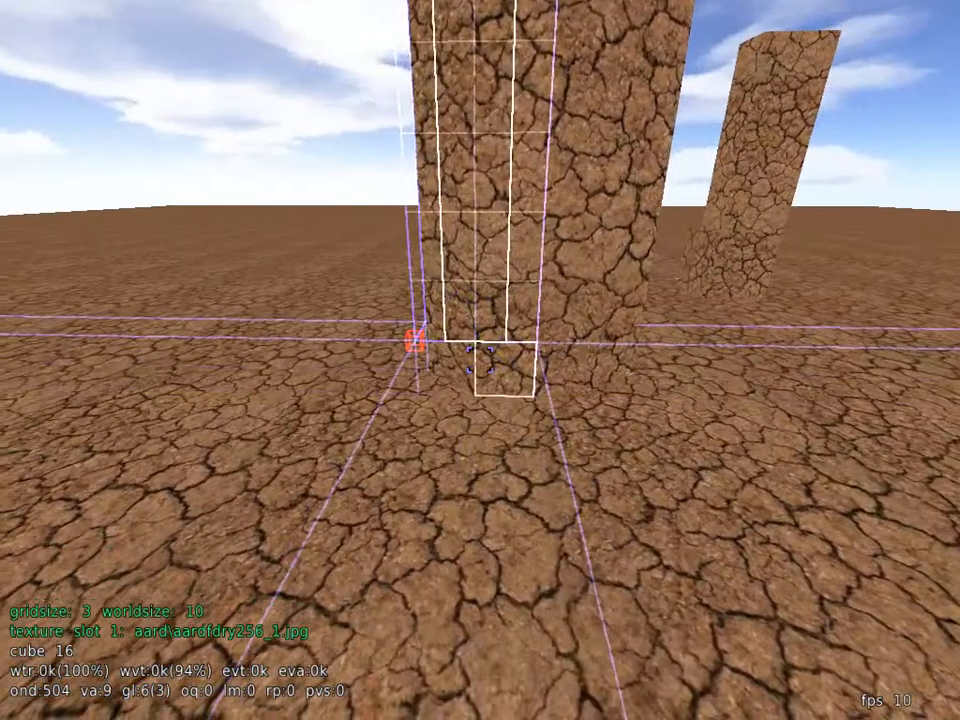
Select the nine-cube columns from floor to top along the wide pillar's third bevel edge and push their shared corners slightly inward
left_click(470, 362)
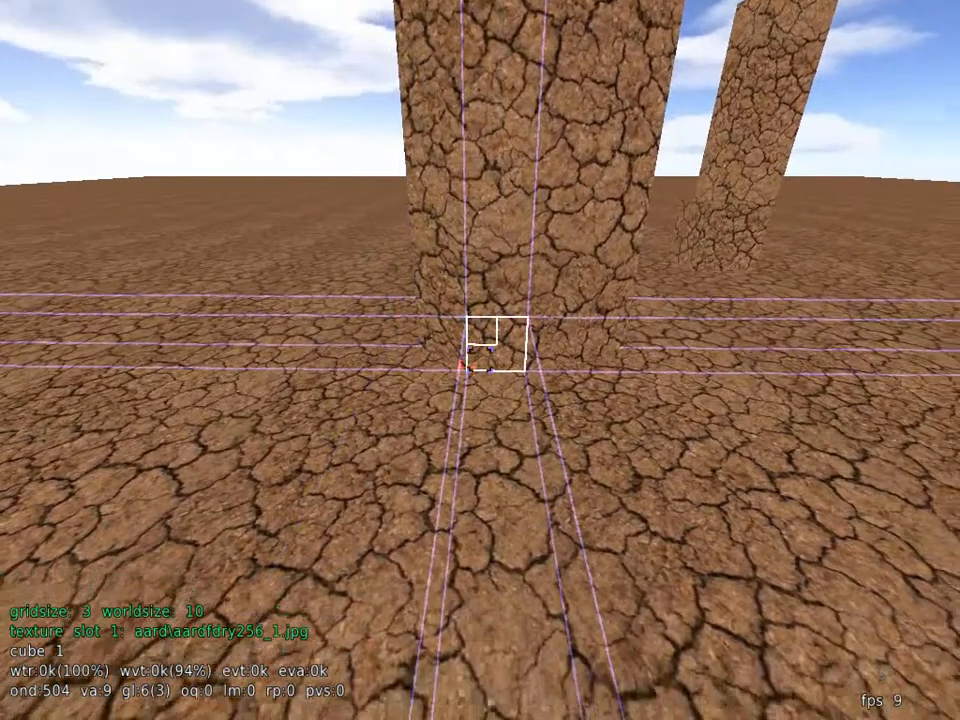
left_click_drag(480, 360, 480, 360)
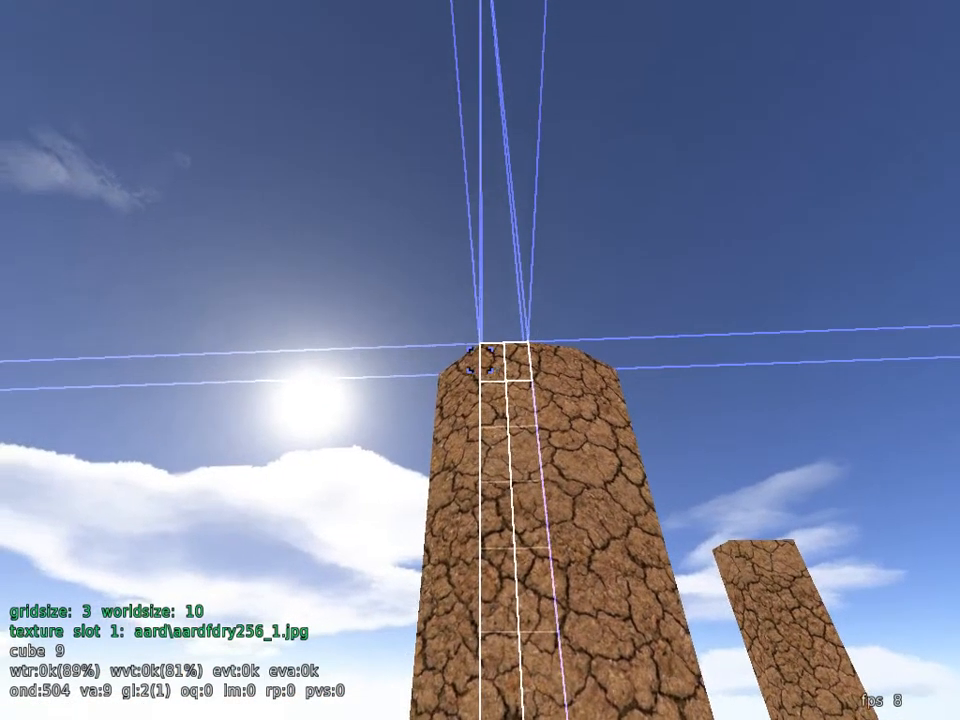
left_click_drag(480, 360, 480, 360)
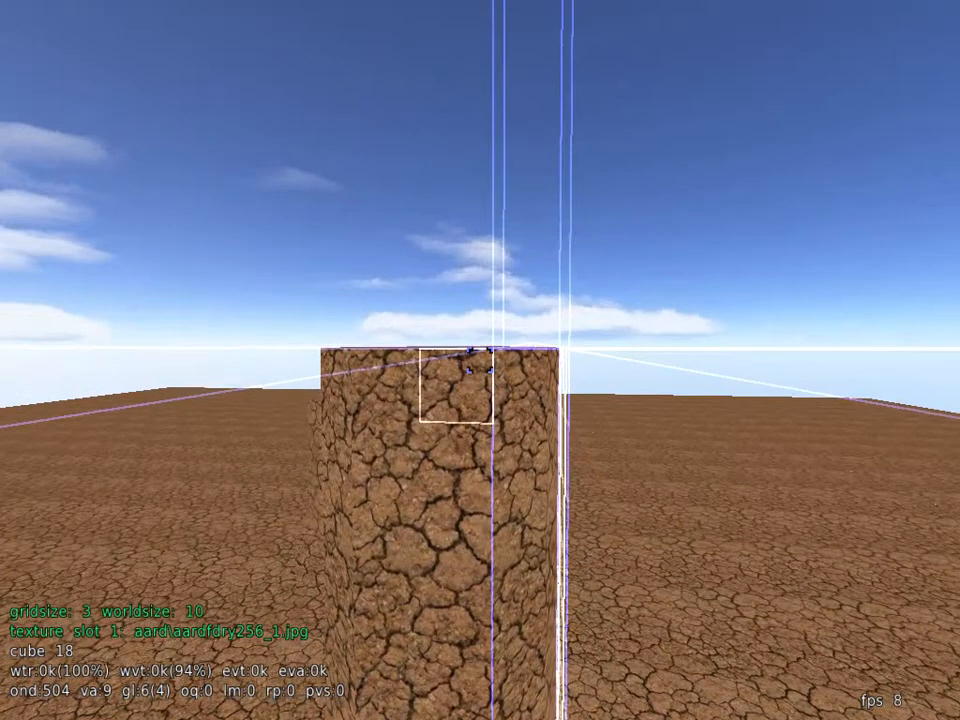
Select the nine-cube columns from top to floor along the wide pillar's fourth bevel edge and push their shared corners slightly inward
left_click_drag(480, 360, 480, 360)
key("w")
key("w")
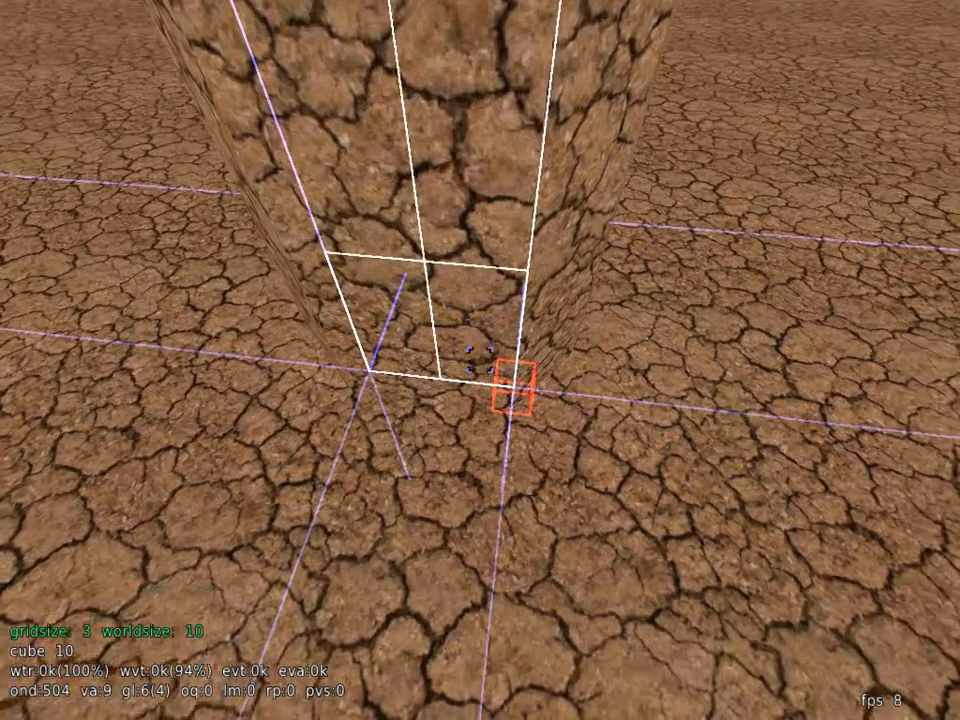
key("w")
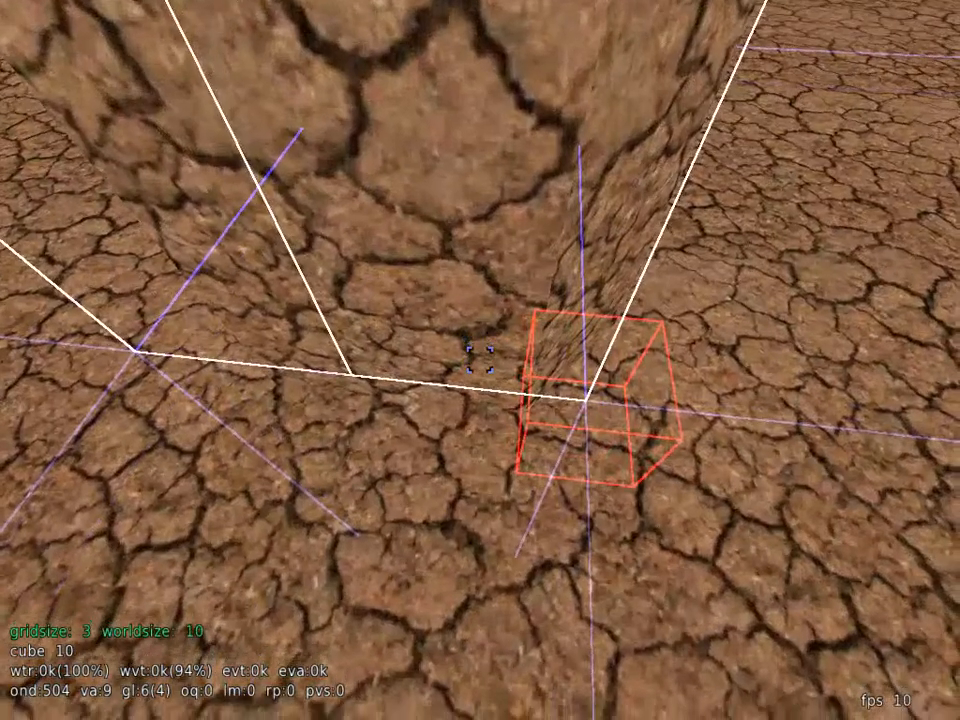
key("w")
key("s")
Select the shared corners of two nine-cube columns along the wide pillar's fifth bevel edge and push them slightly inward
left_click_drag(480, 360, 480, 360)
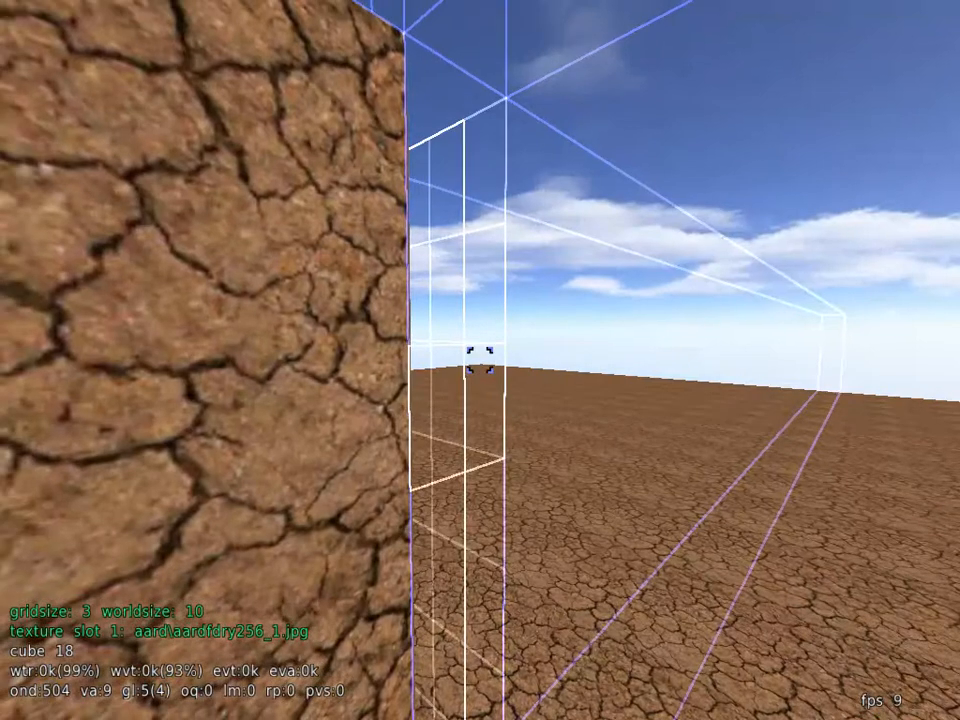
key("w")
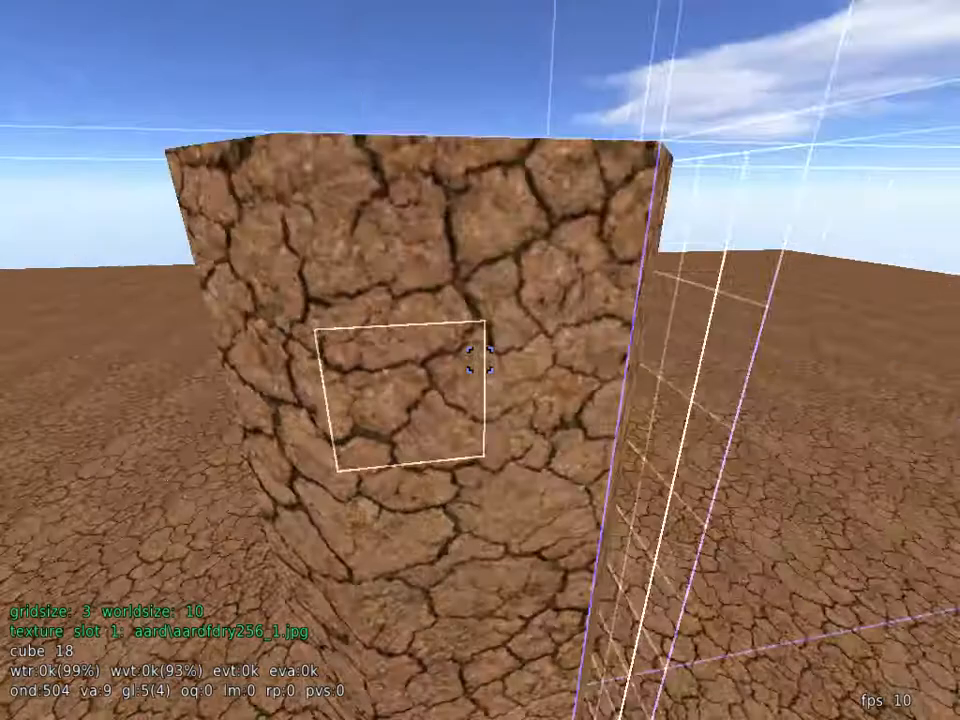
key("s")
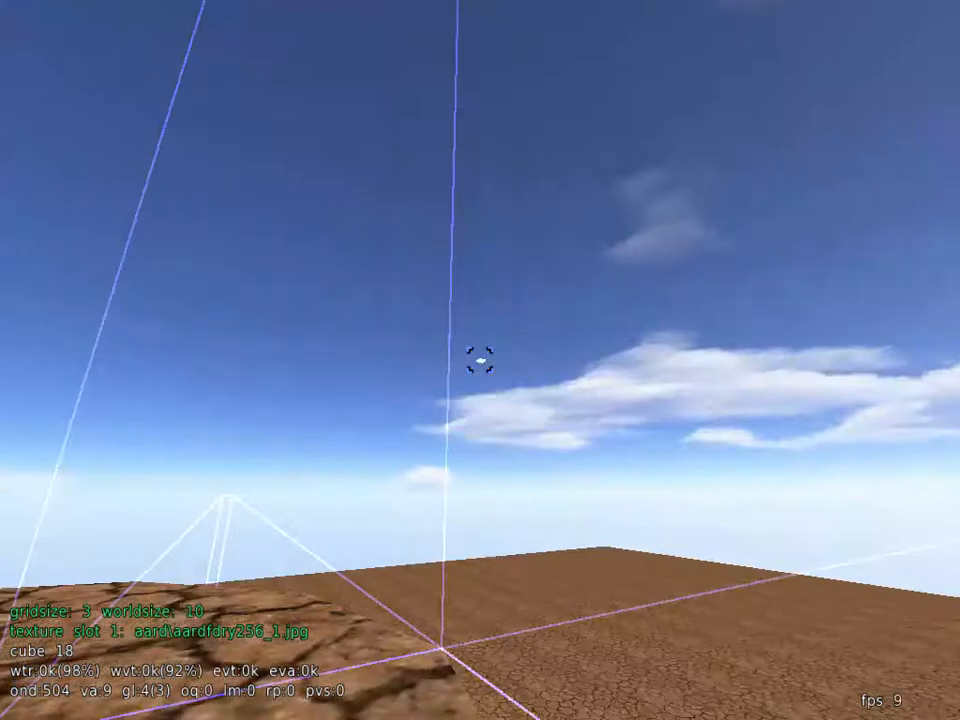
key("w")
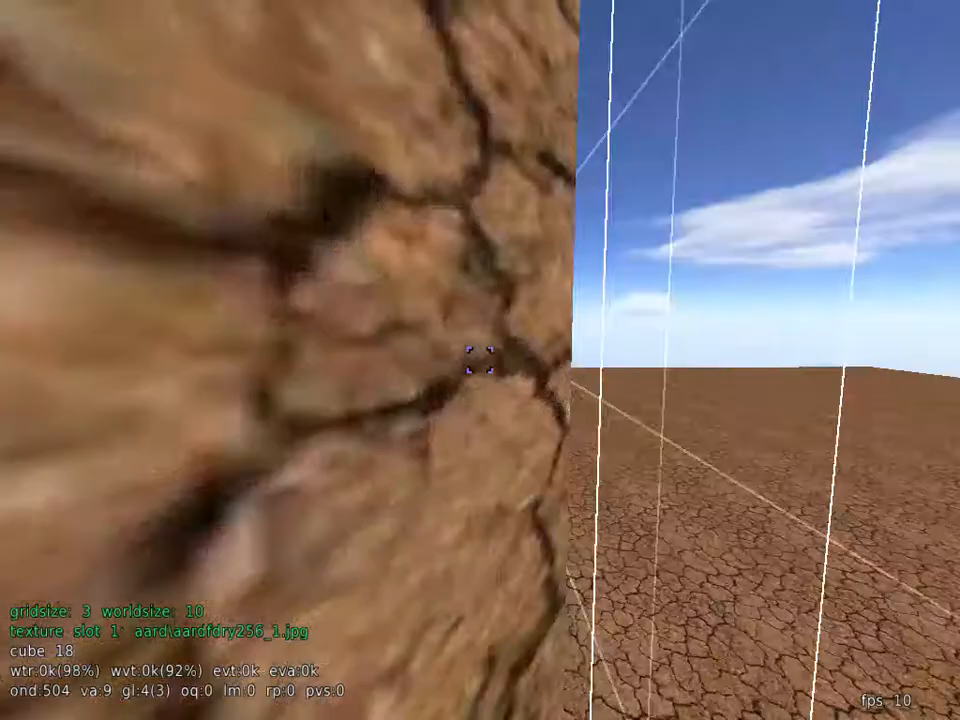
key("s")
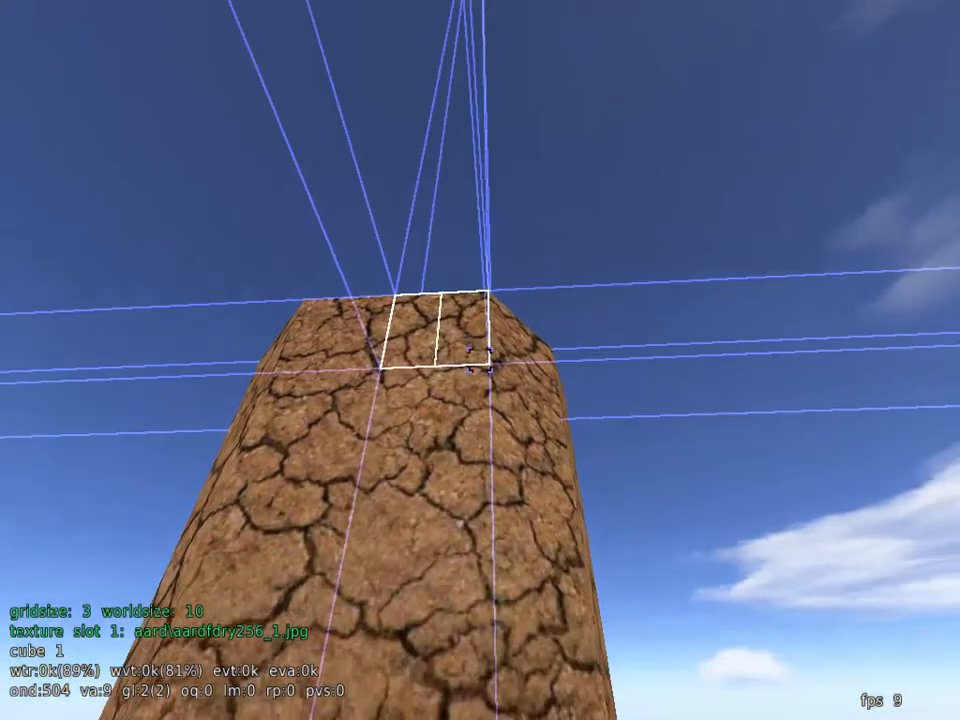
Reselect the nine-cube columns at the wide pillar's sixth bevel edge and push their shared corners slightly inward
left_click_drag(479, 357, 480, 360)
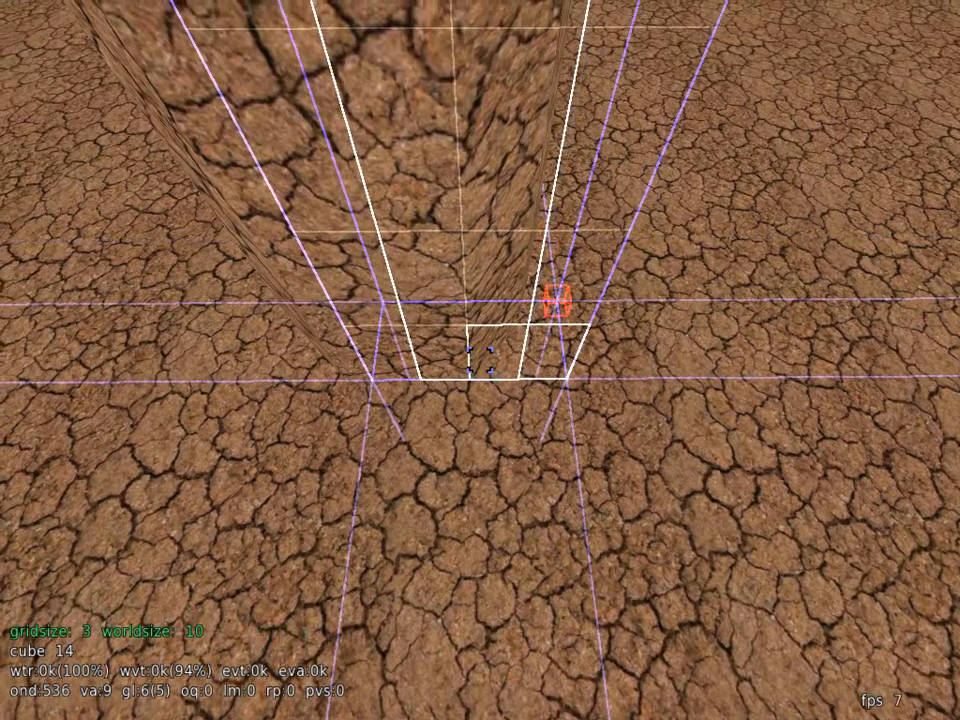
scroll(480, 360, "up", 1)
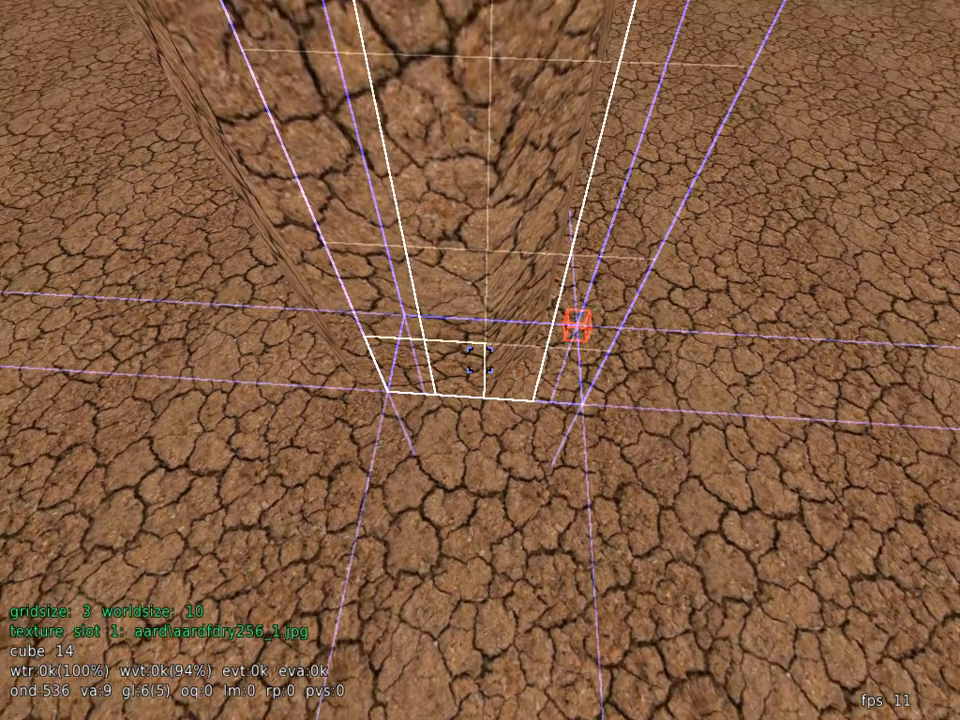
left_click(480, 360)
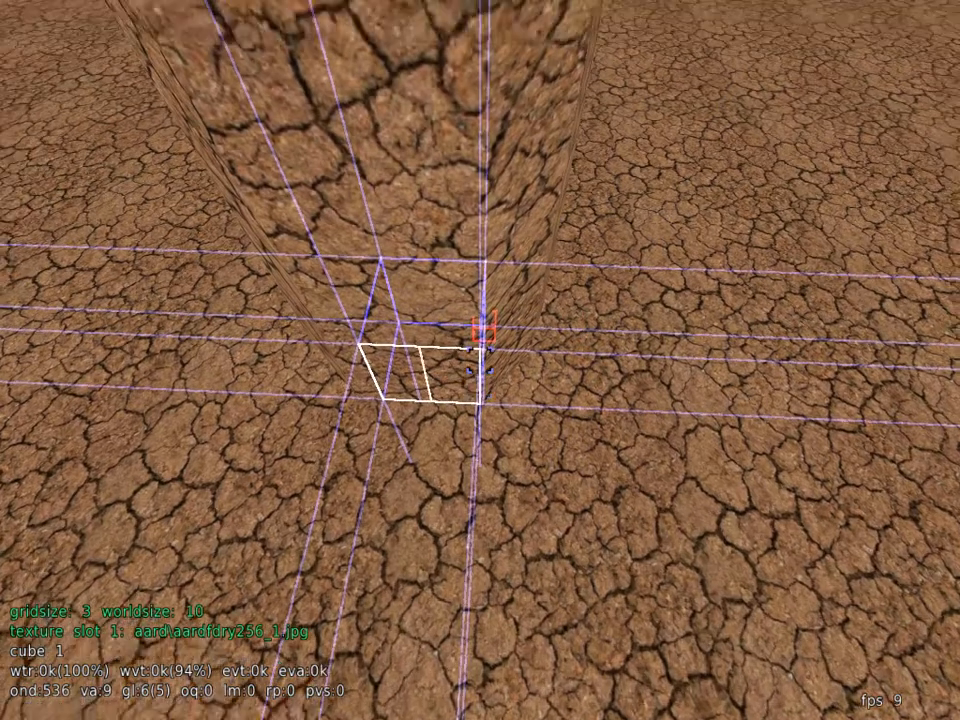
left_click_drag(480, 360, 480, 360)
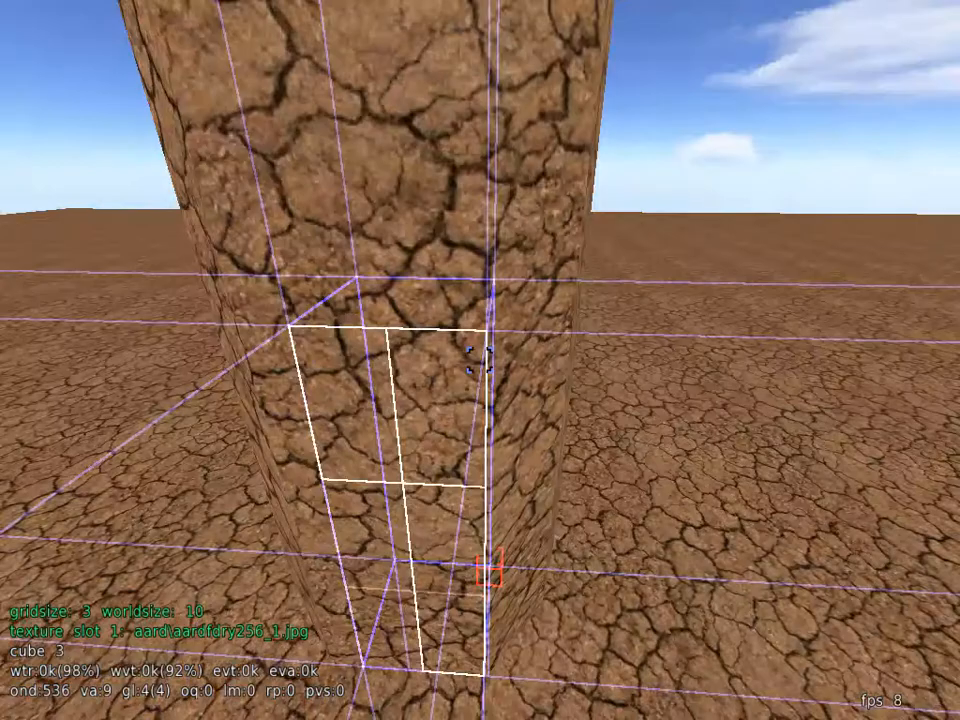
left_click(480, 360)
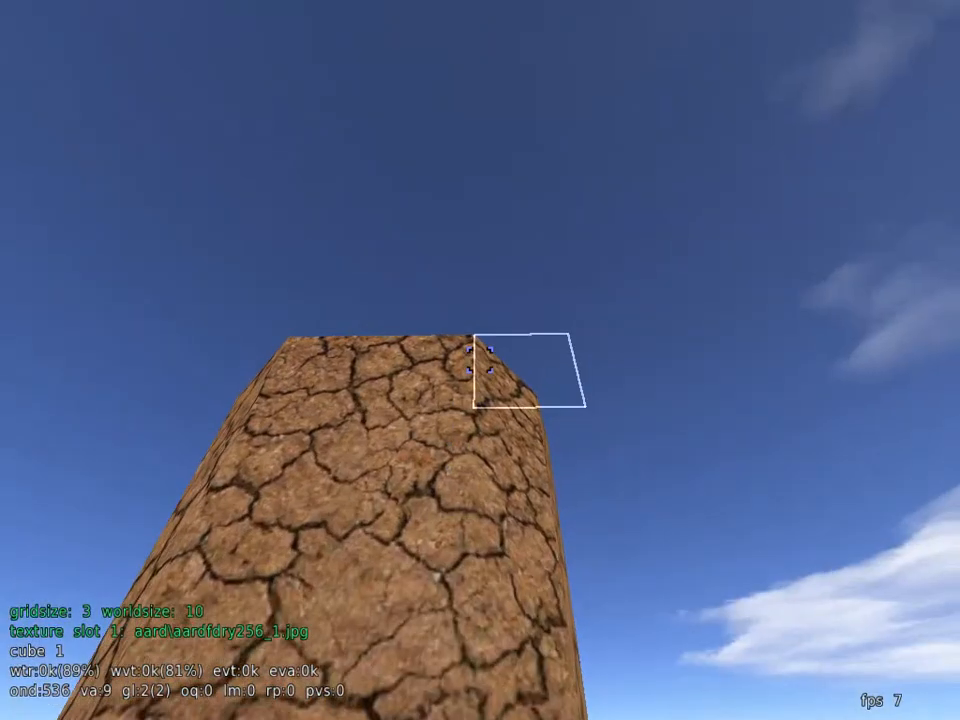
left_click(480, 360)
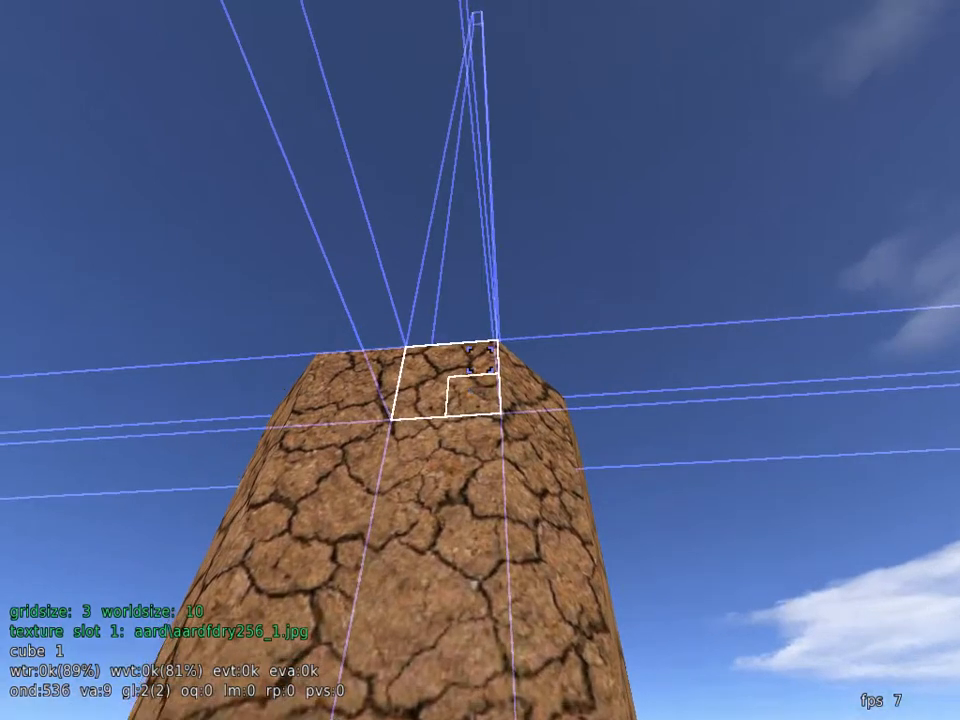
left_click_drag(480, 360, 480, 360)
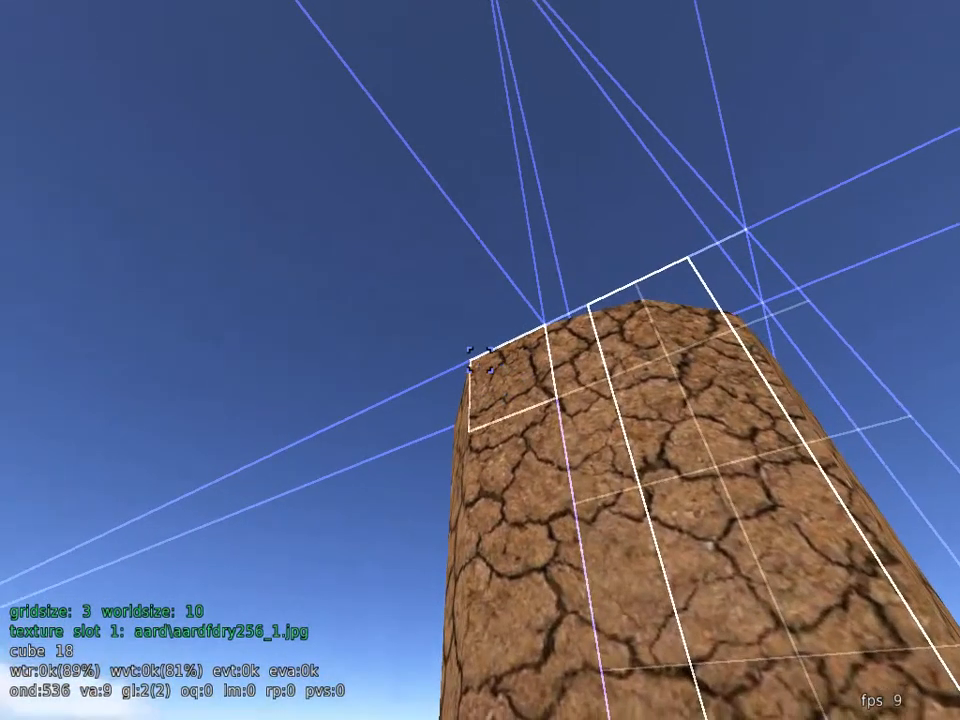
Select the shared corners of two nine-cube columns along the wide pillar's seventh bevel edge and push them slightly inward
left_click_drag(480, 360, 480, 360)
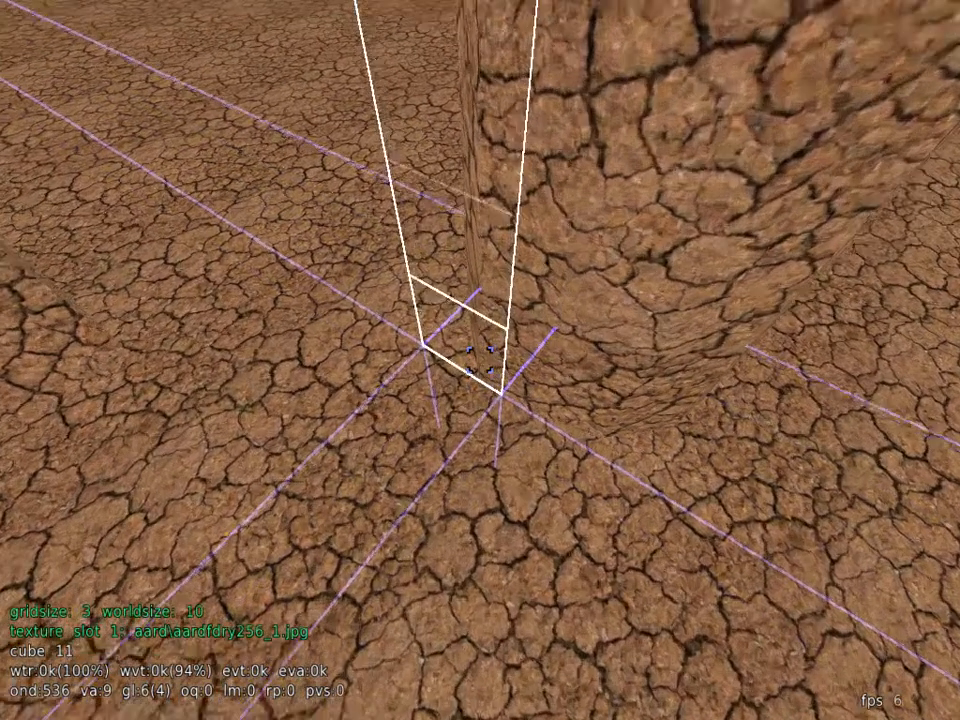
key("s")
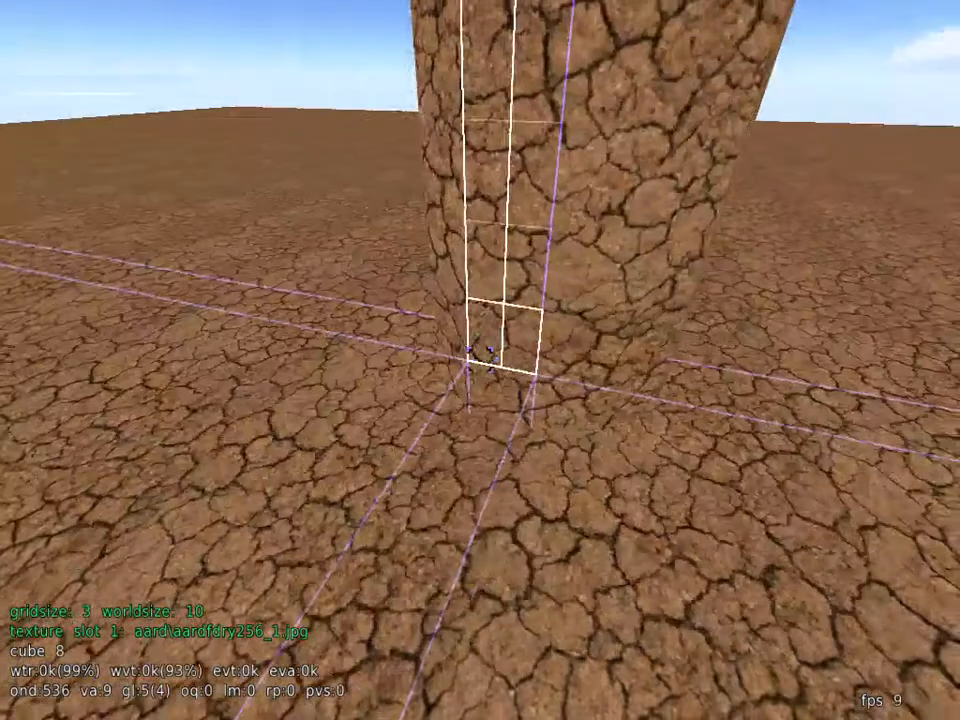
key("w")
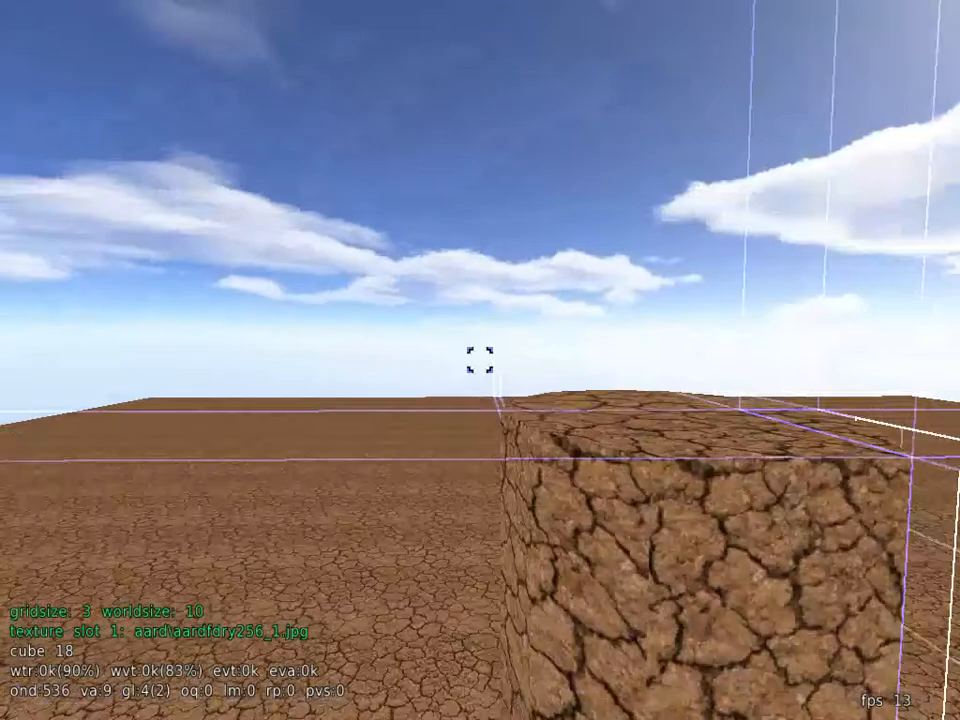
key("s")
key("w")
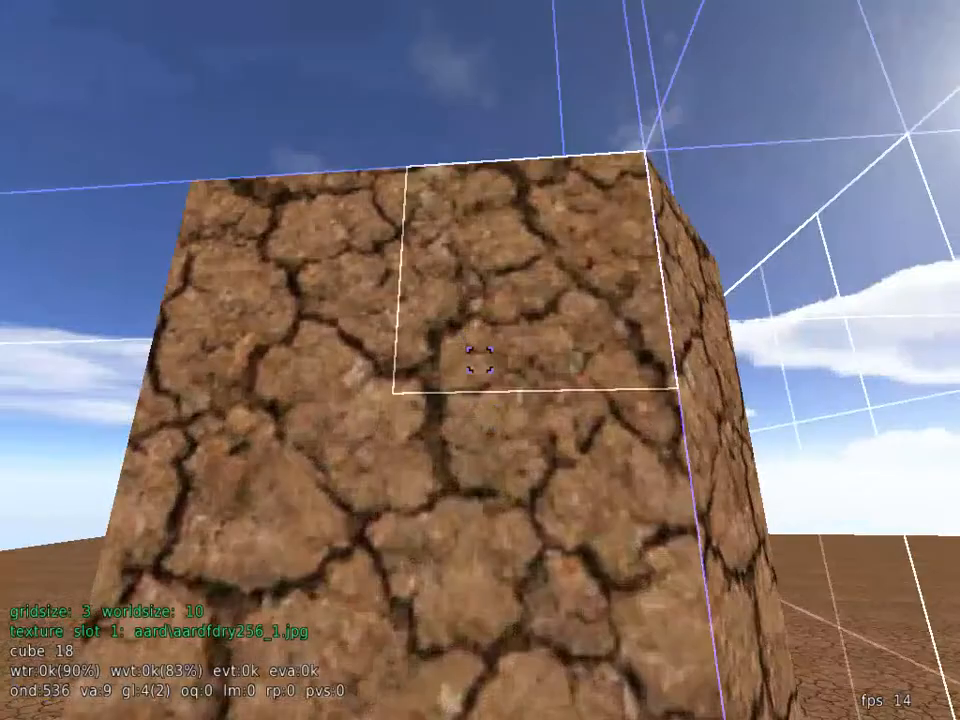
Select the shared corners of the nine-cube columns along the wide pillar's last bevel edge and push them inward to complete the rounding
key("s")
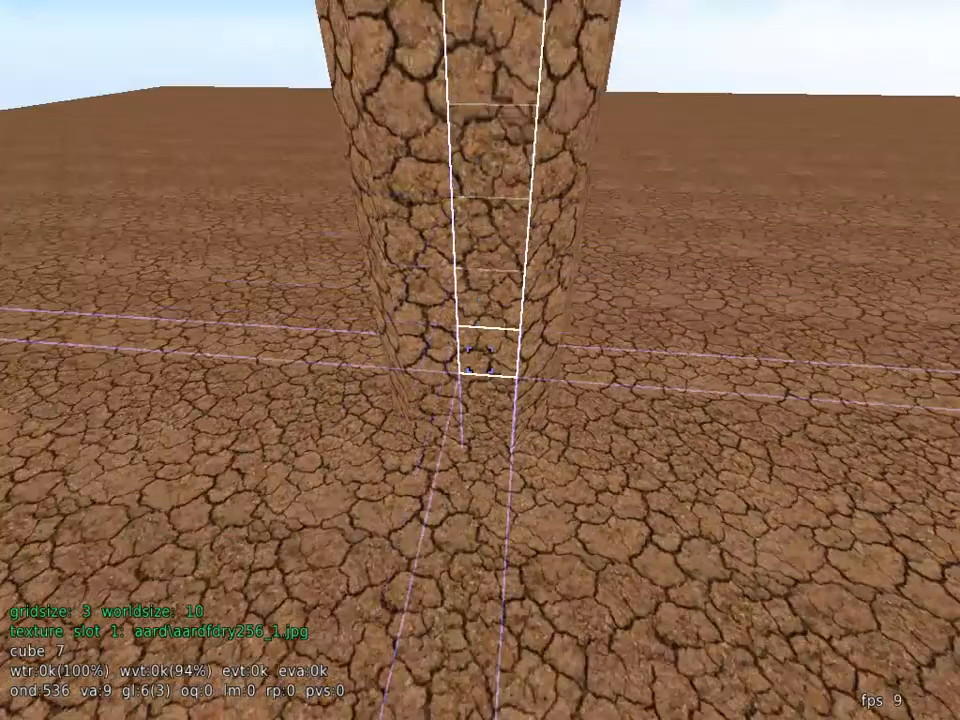
key("w")
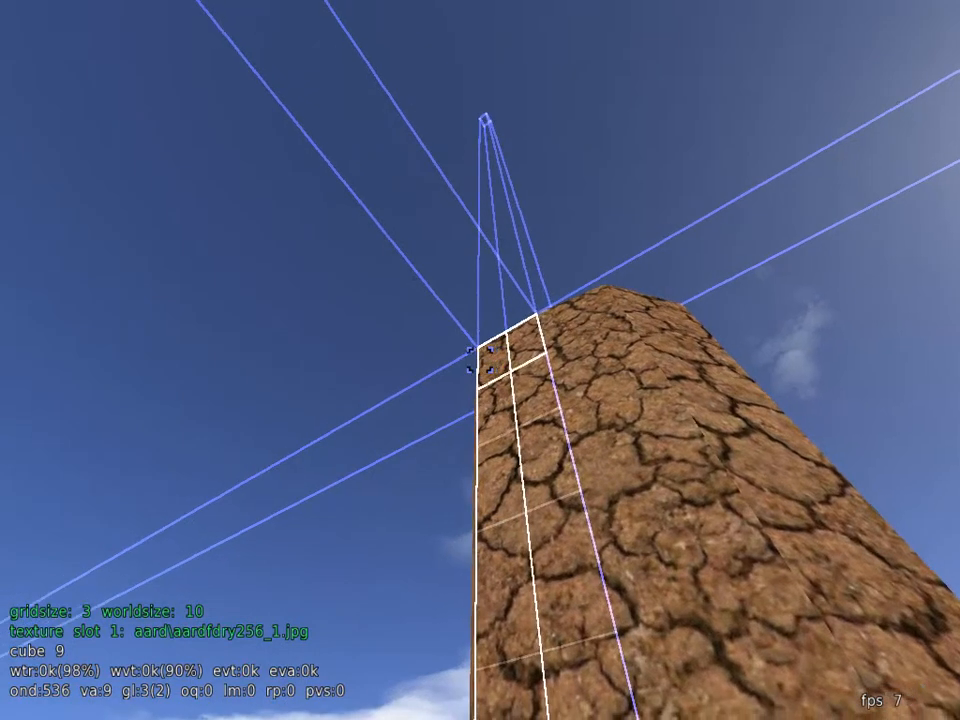
left_click_drag(480, 360, 475, 361)
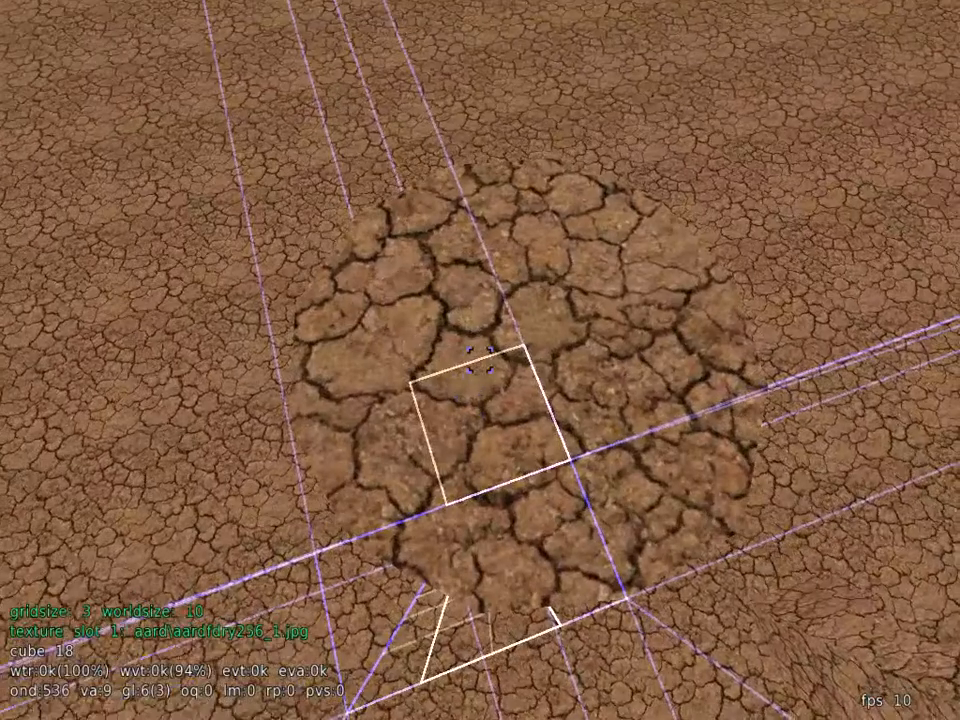
Leave edit mode to inspect the rounded pillar from the ground near and far, and return to edit mode
key("e")
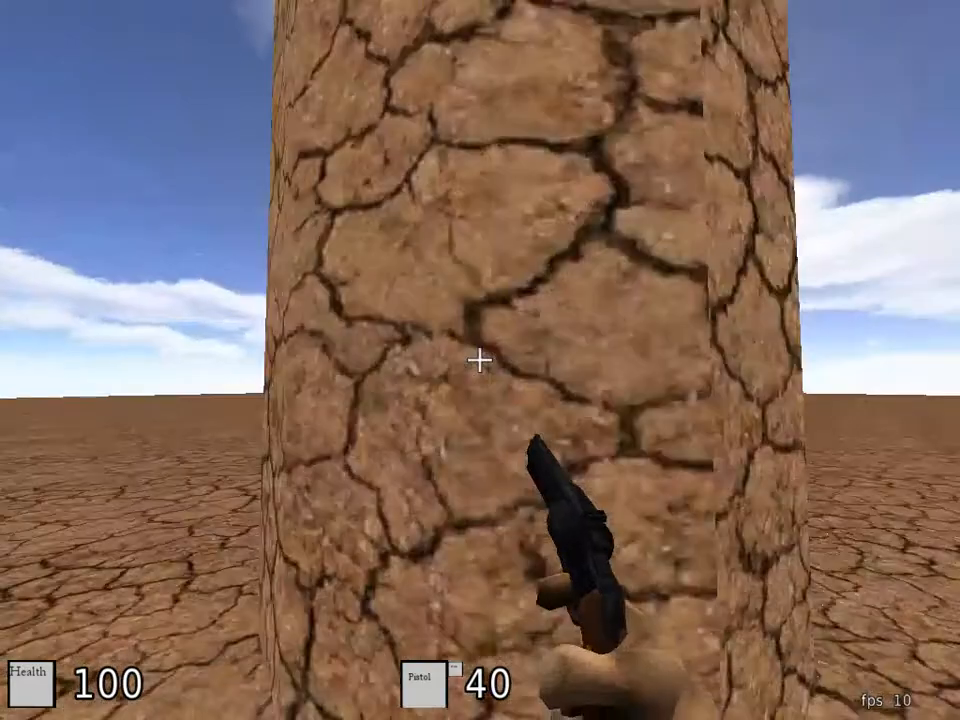
key("w")
key("s")
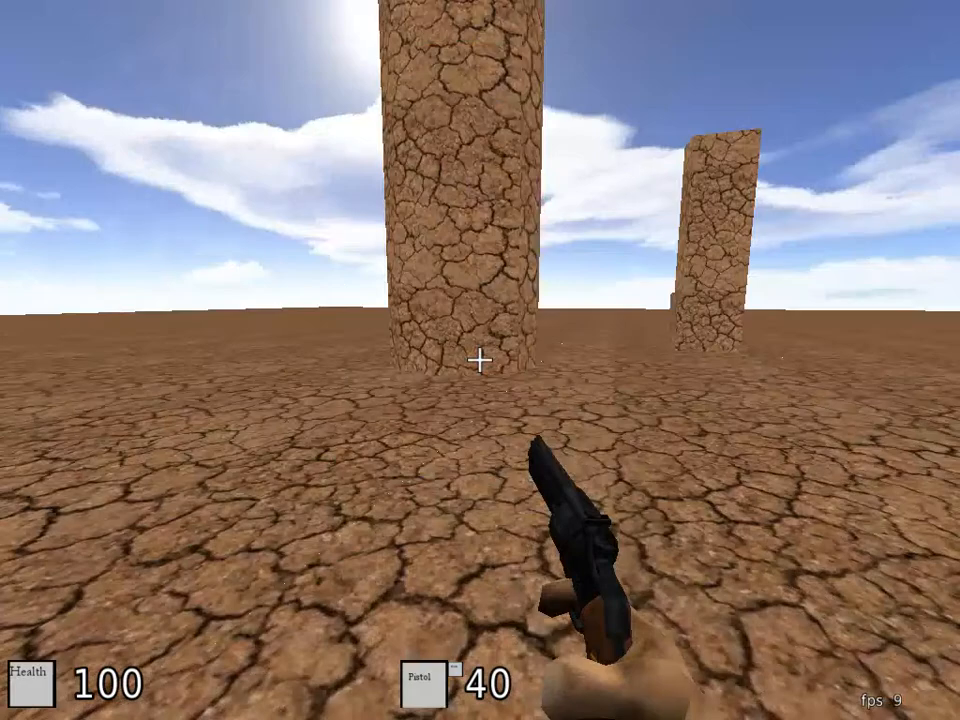
key("w")
key("s")
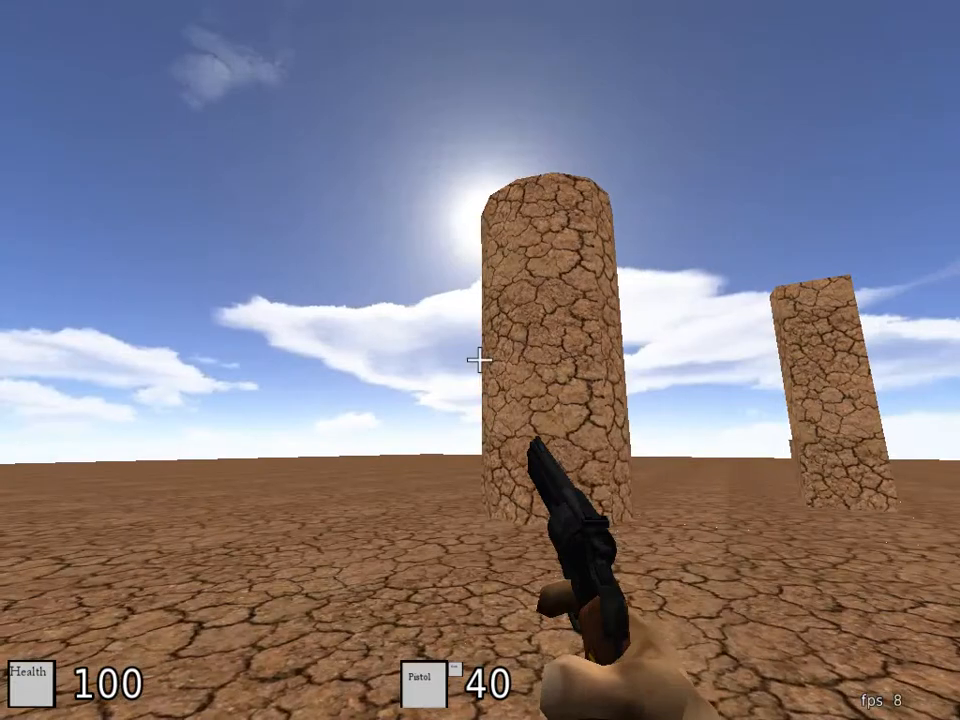
key("e")
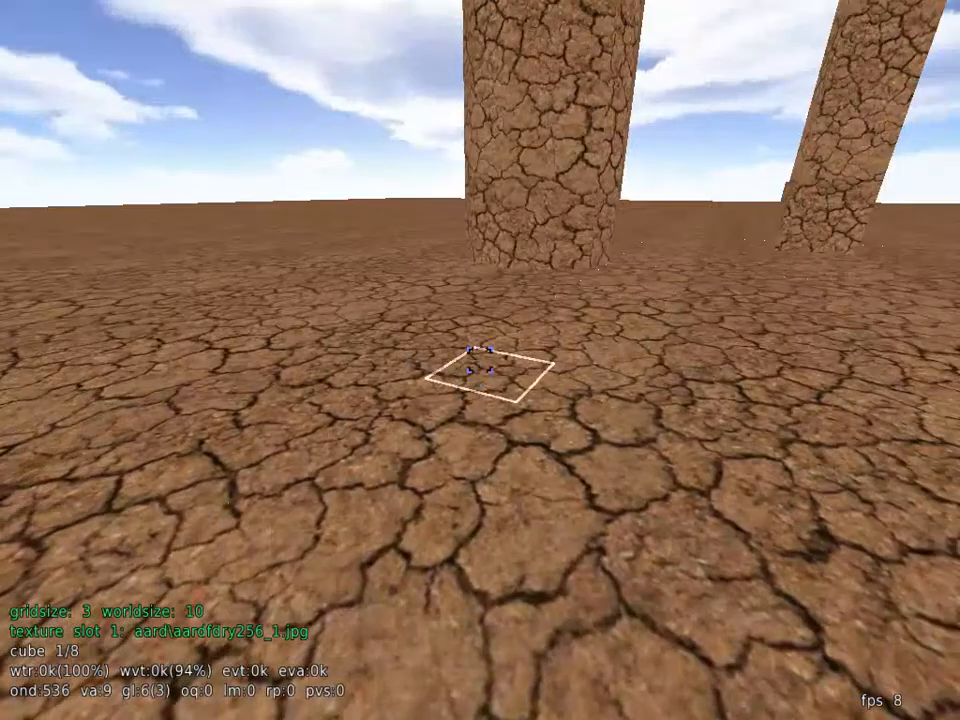
Select a four-by-four-cube area of open floor and raise it into a square block four cubes high
key("w")
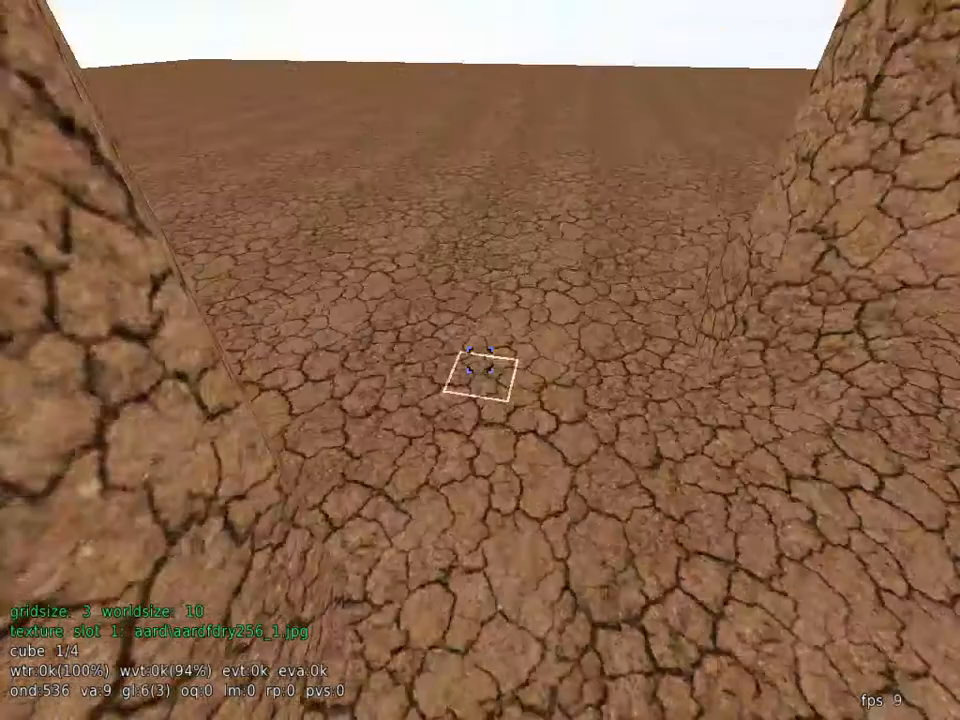
key("s")
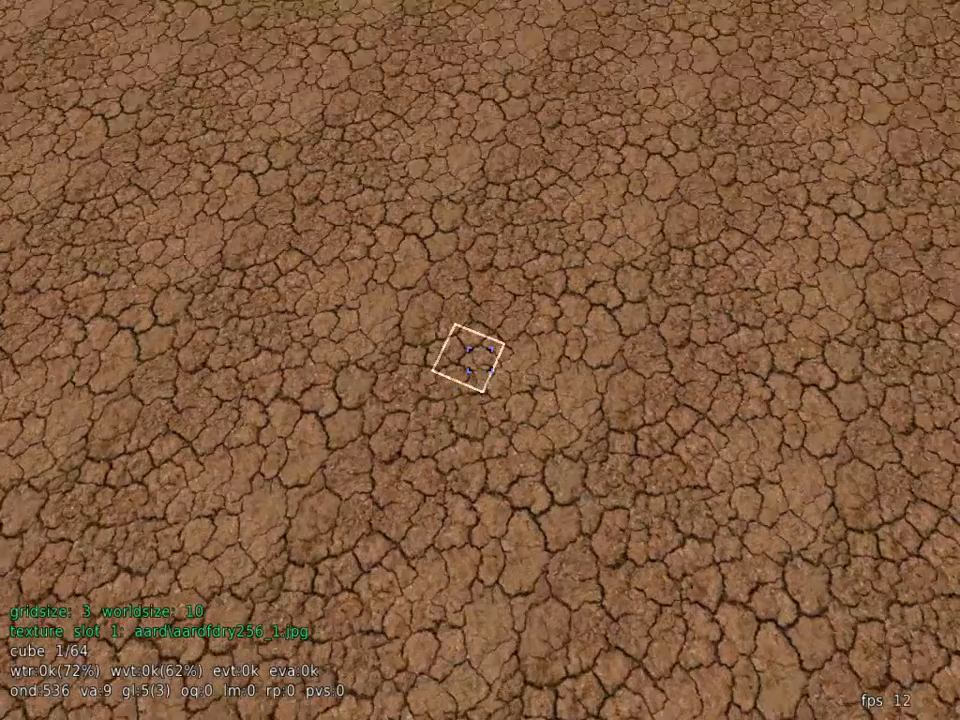
left_click(480, 360)
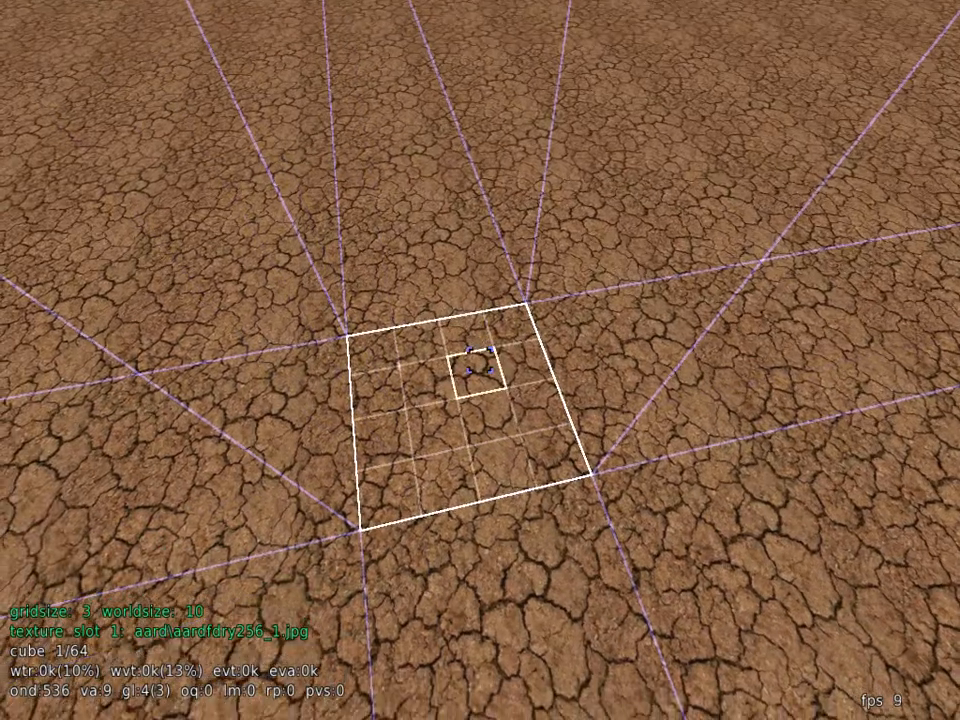
scroll(480, 360, "up", 4)
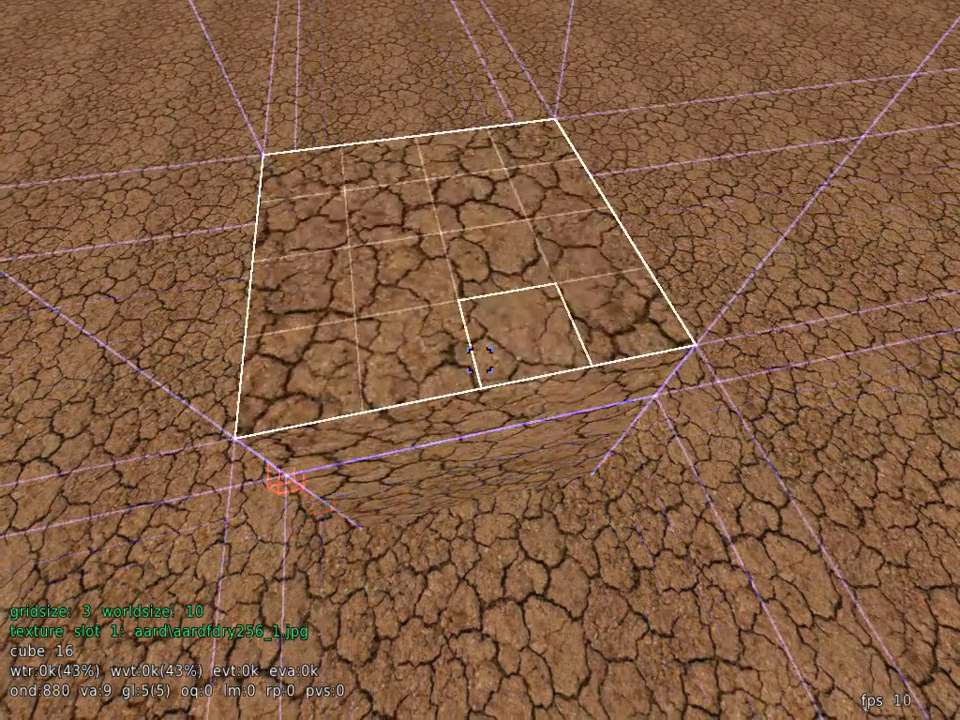
scroll(480, 360, "up", 1)
key("w")
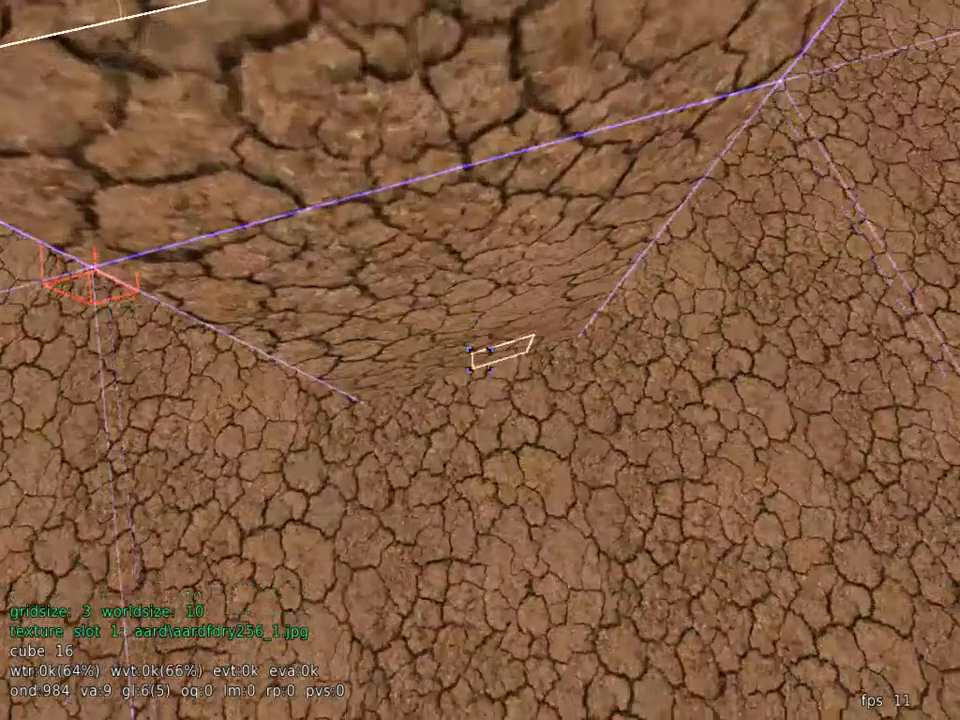
key("s")
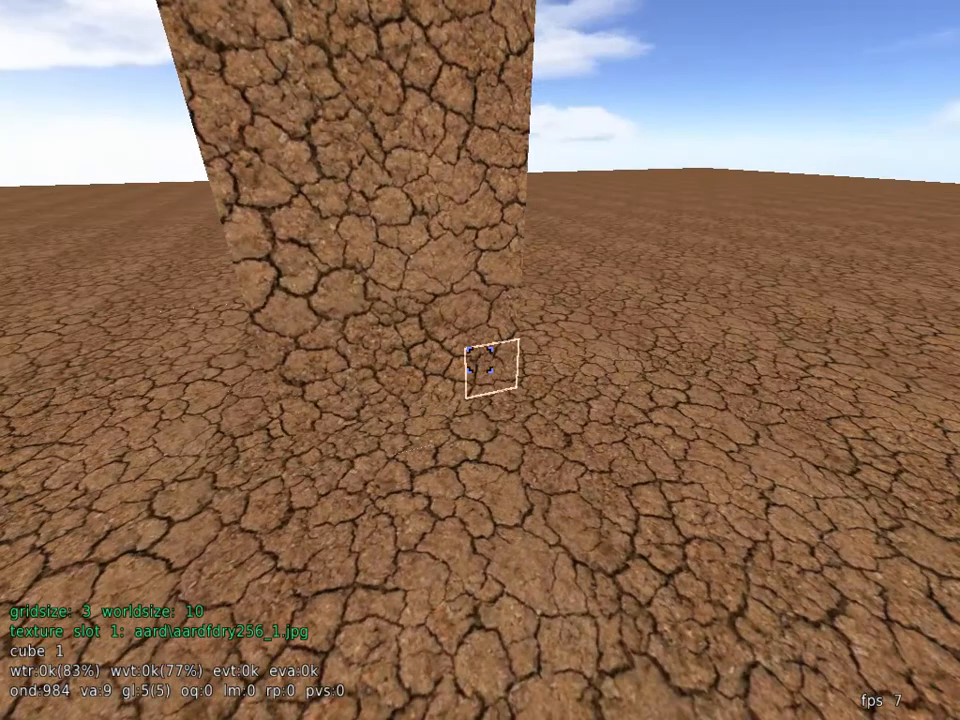
left_click(480, 360)
key("w")
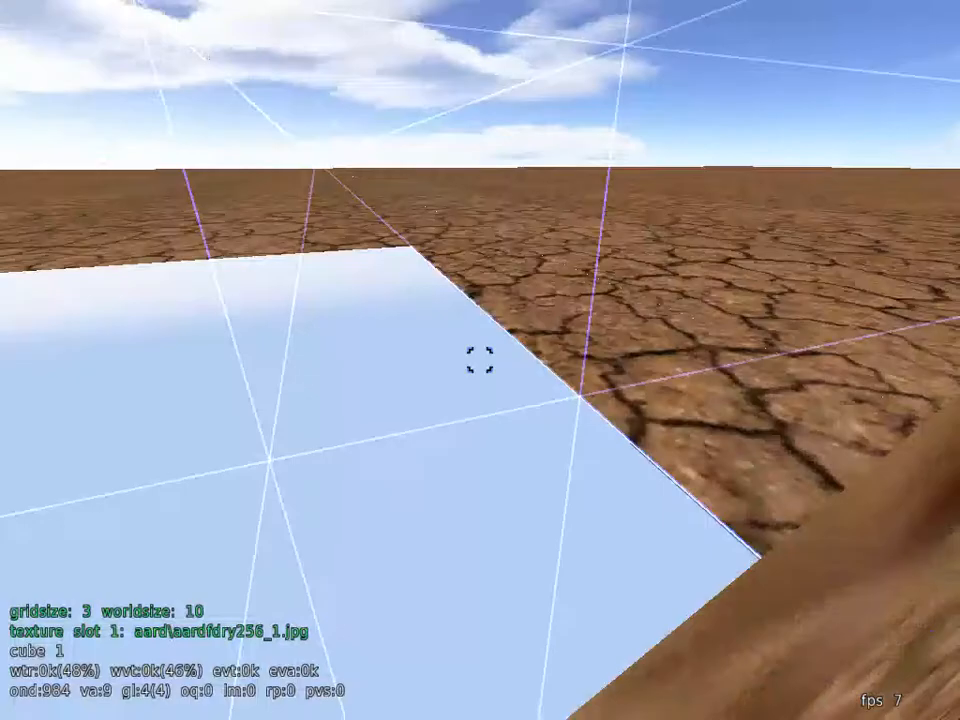
key("s")
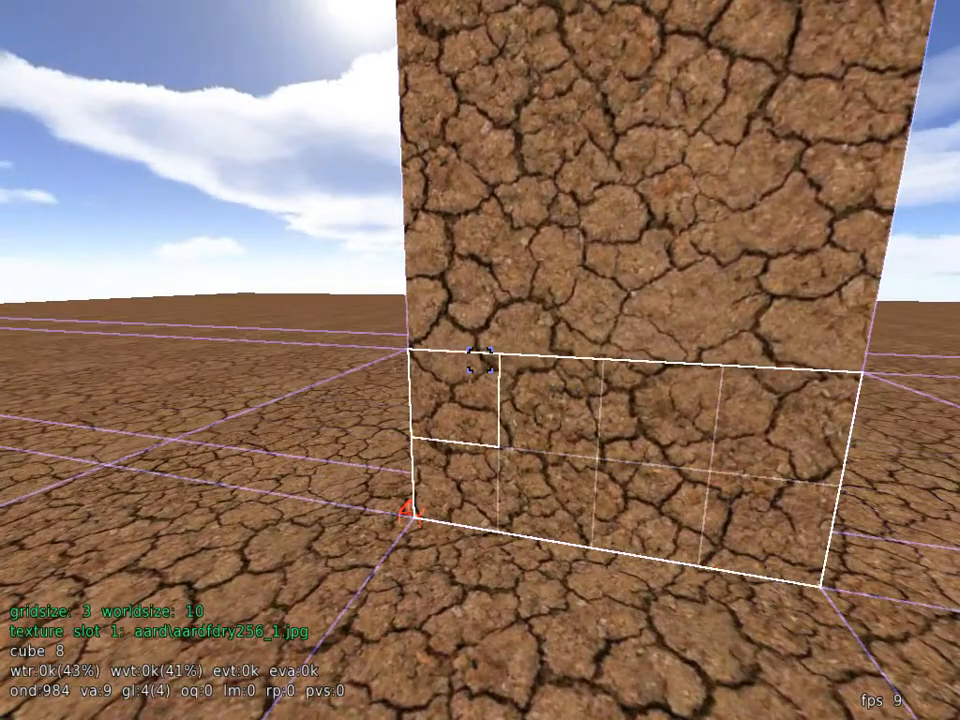
key("s")
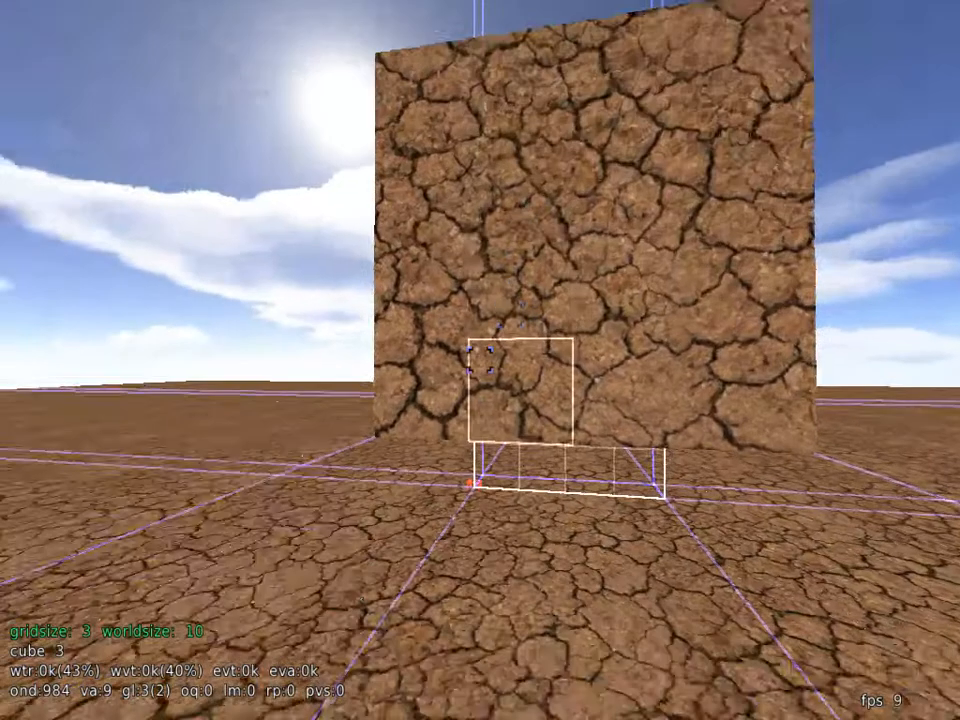
key("w")
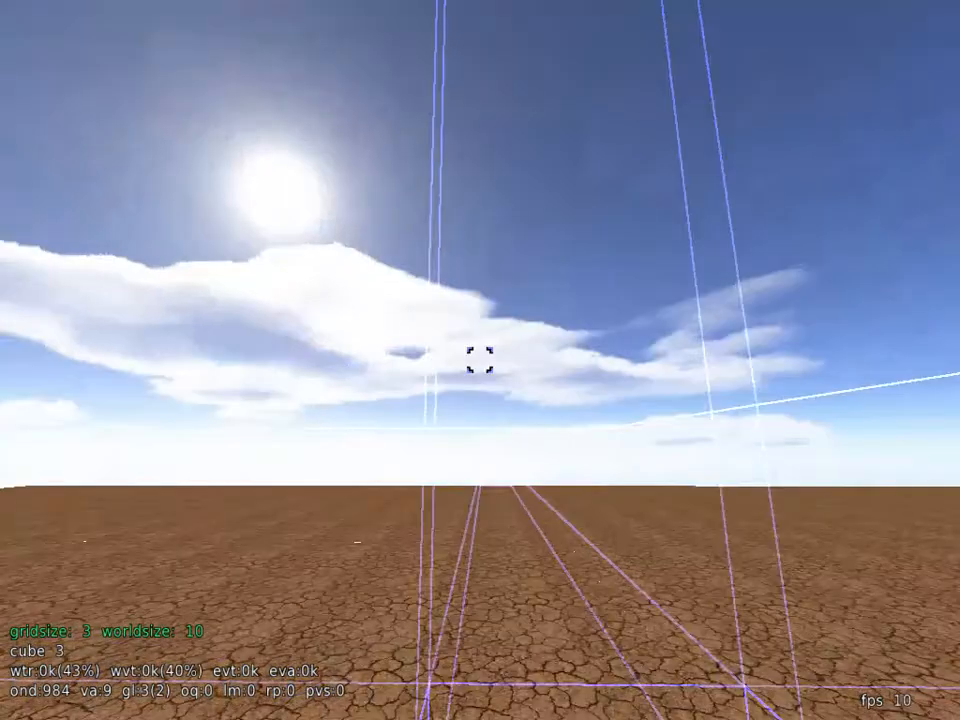
key("s")
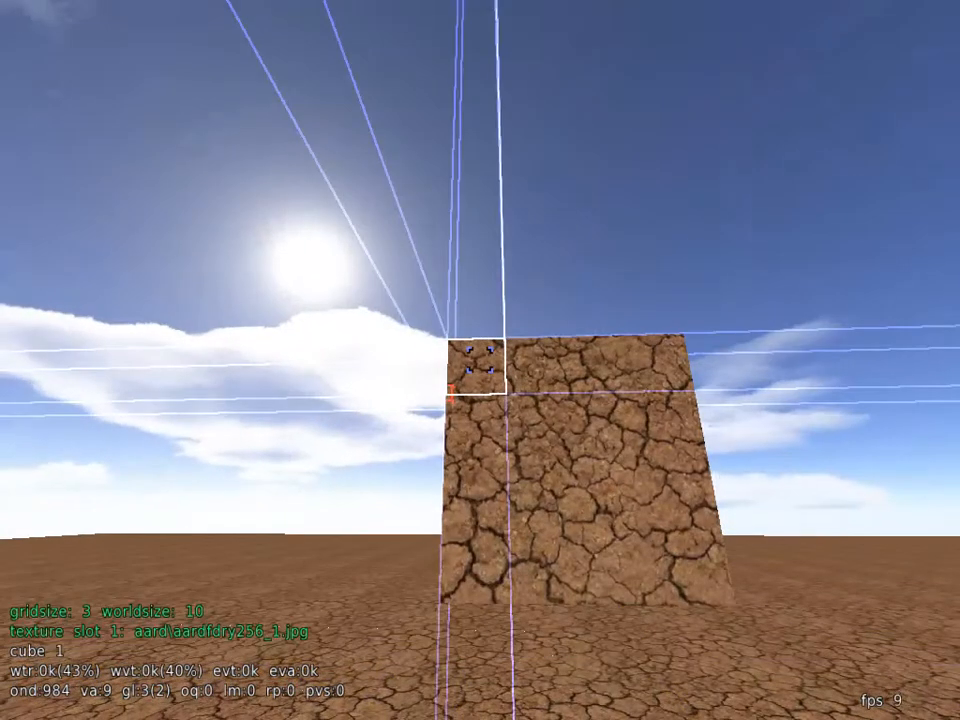
Select the four-cube column at one corner of the new block and push its outer edge inward to bevel the corner
left_click_drag(480, 360, 480, 360)
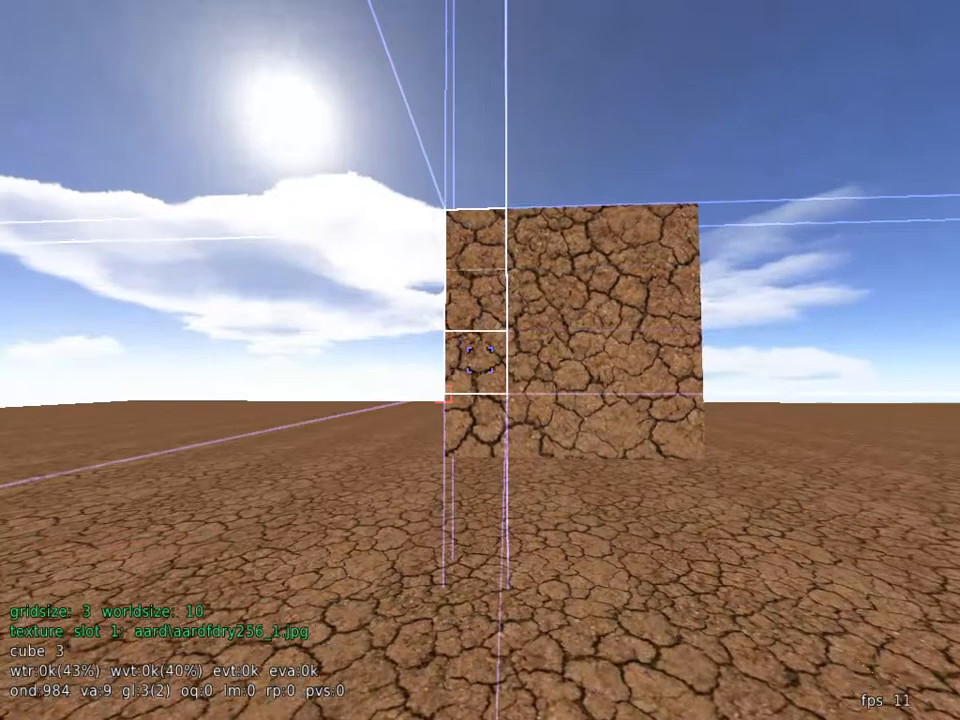
key("w")
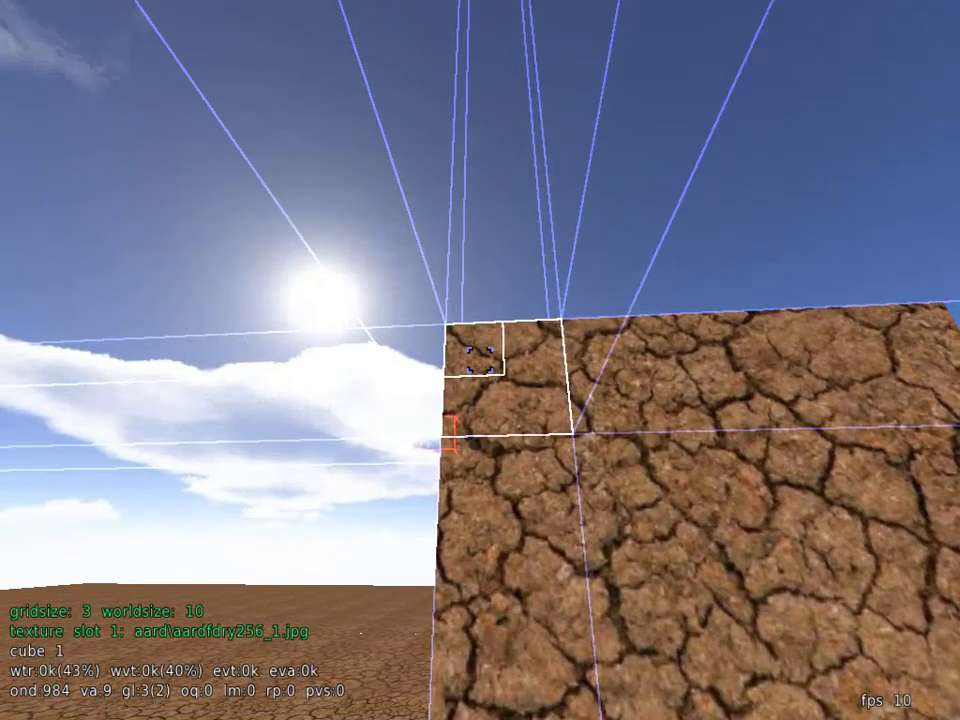
left_click_drag(480, 360, 480, 360)
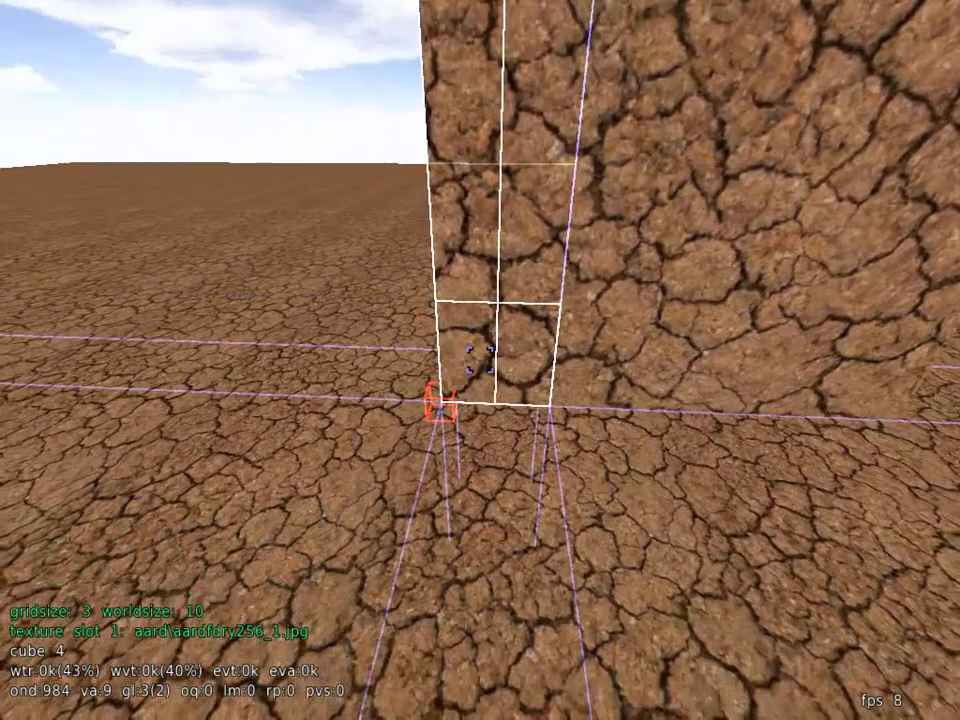
scroll(480, 360, "up", 3)
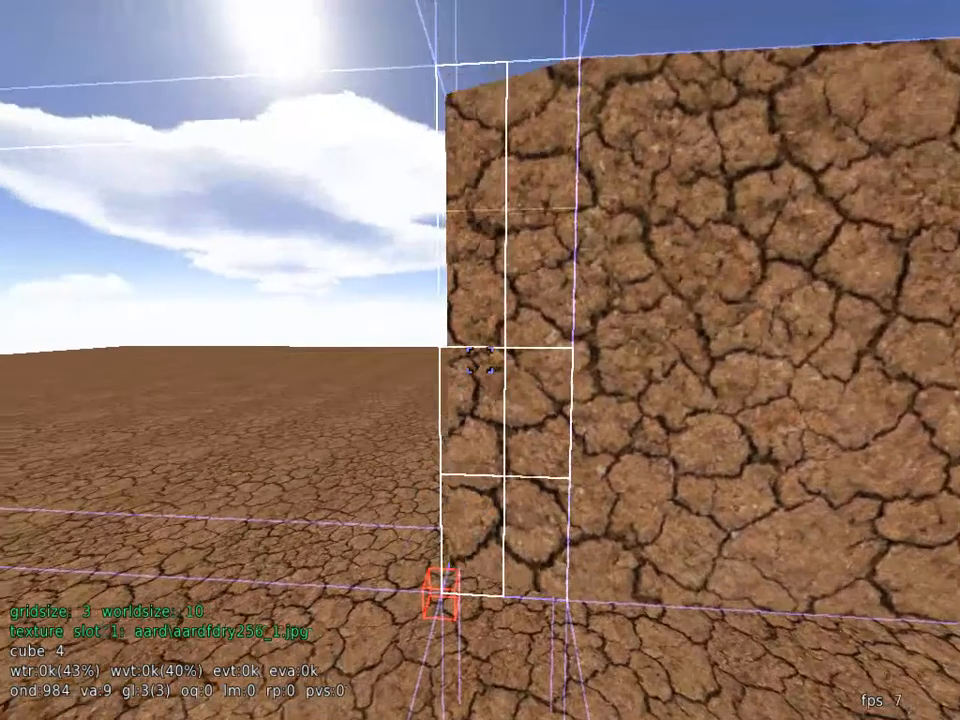
Select the four-cube column at a second corner of the block and push its outer edge inward as a bevel
key("s")
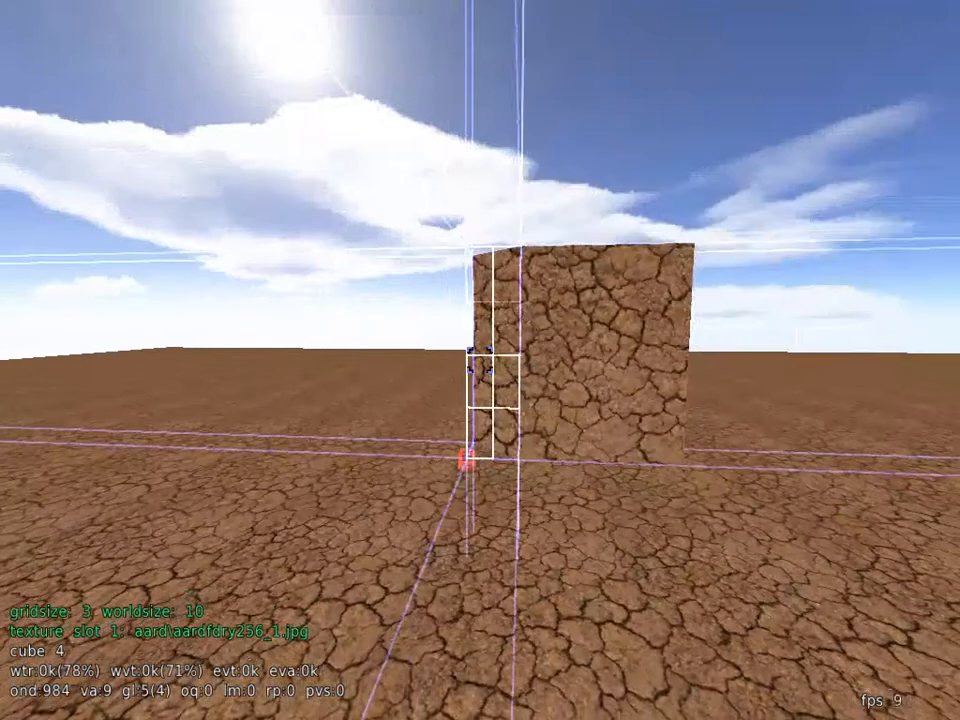
key("w")
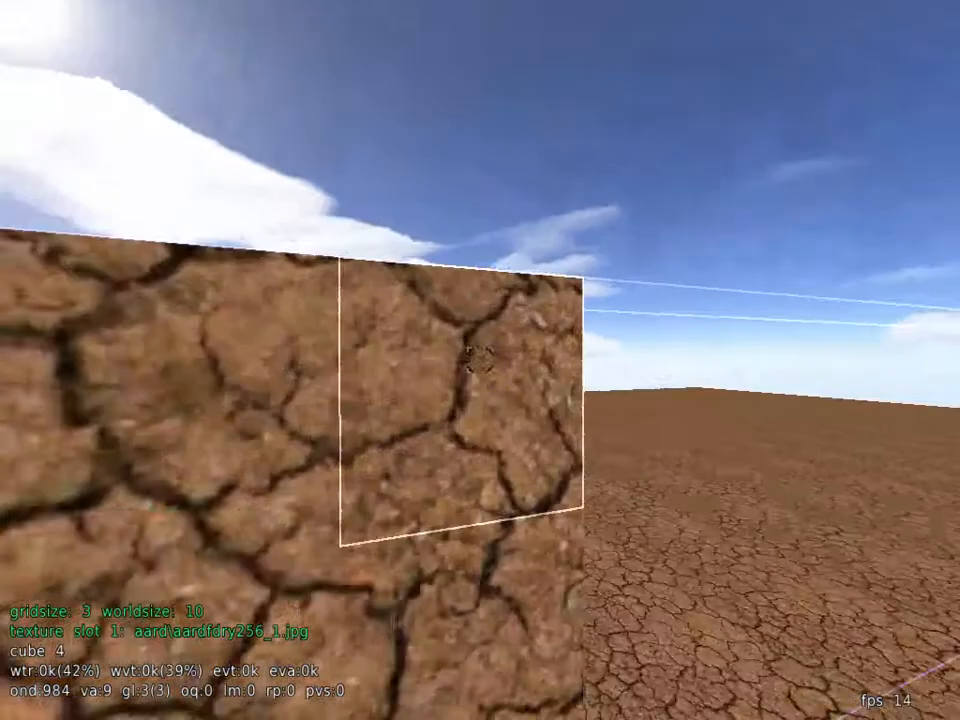
key("s")
key("s")
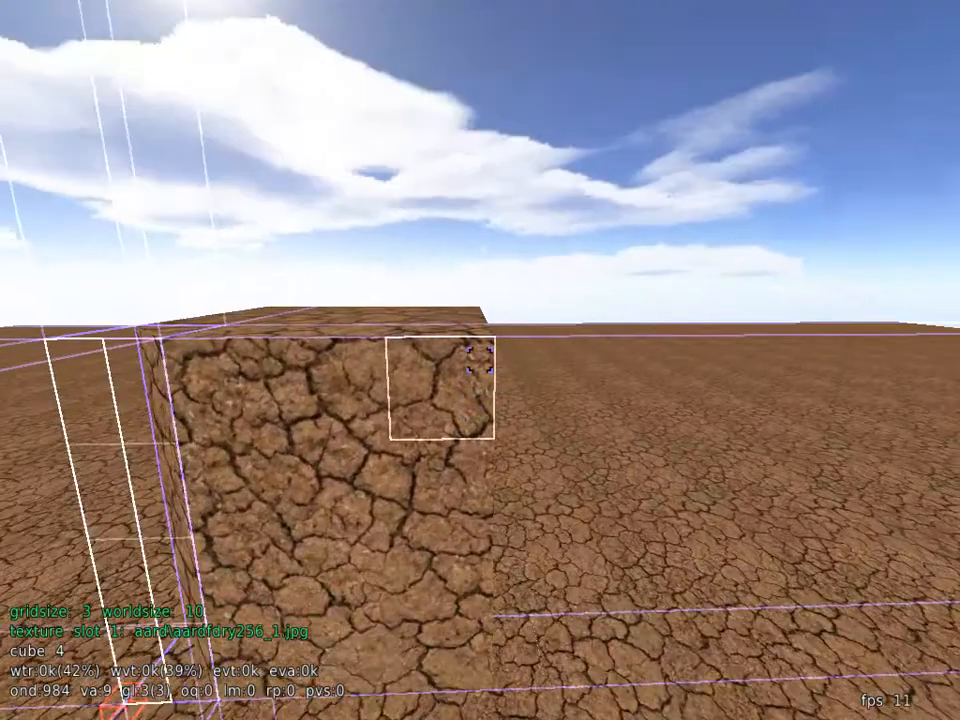
right_click_drag(430, 420, 481, 358)
key("w")
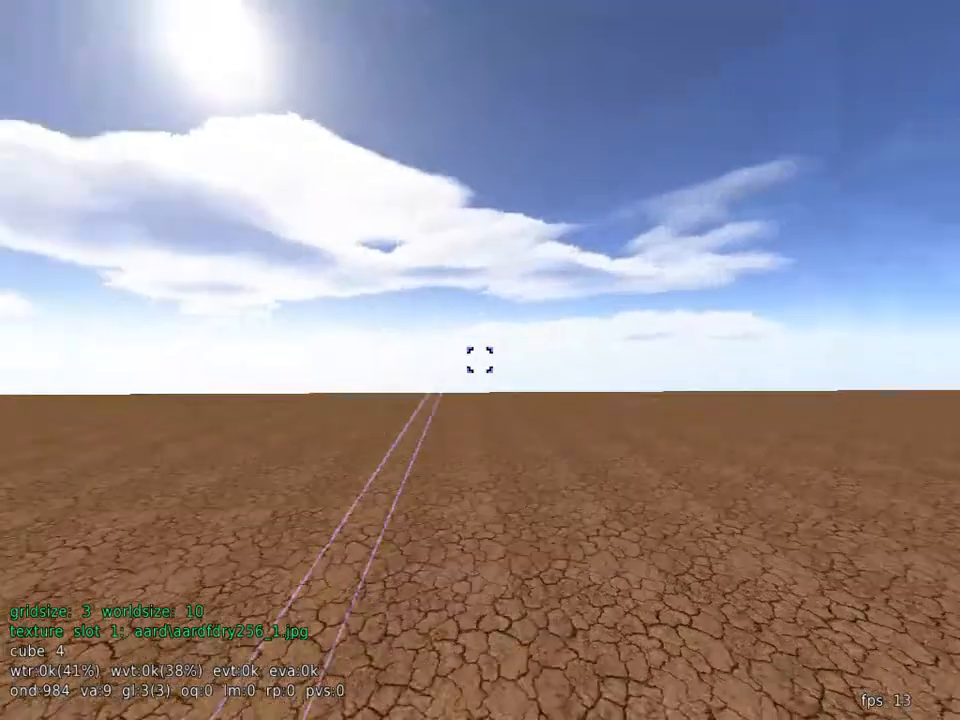
key("w")
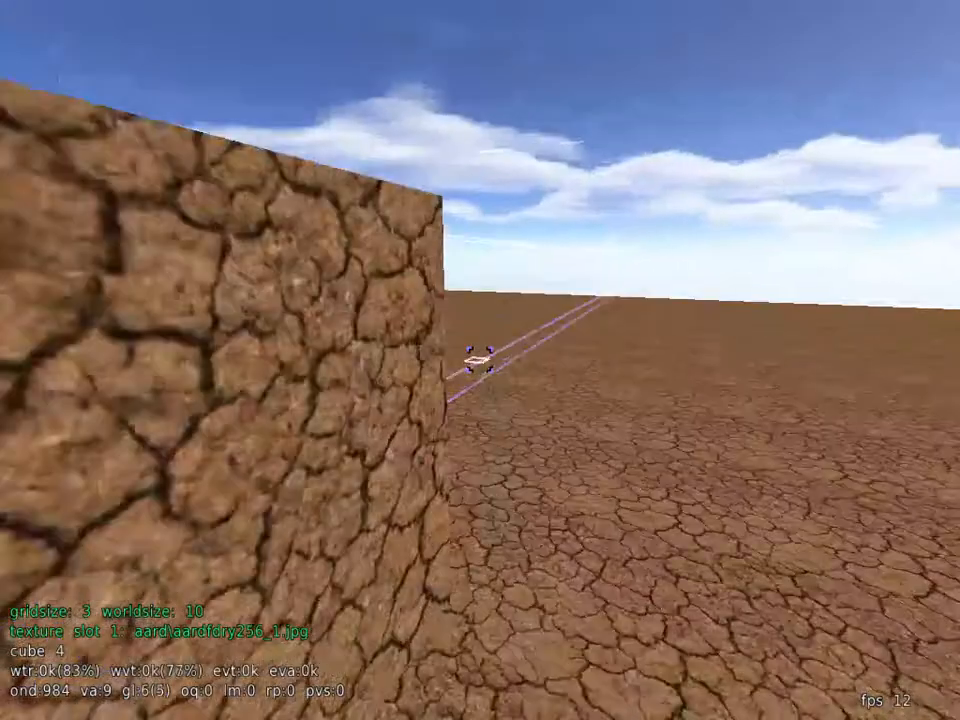
key("s")
key("w")
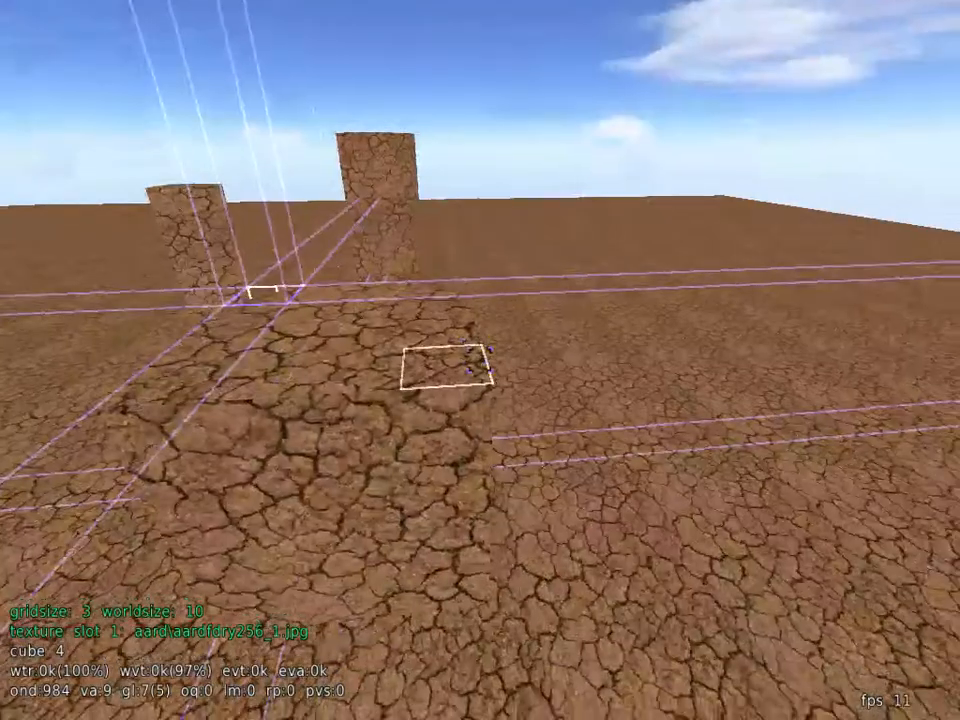
key("w")
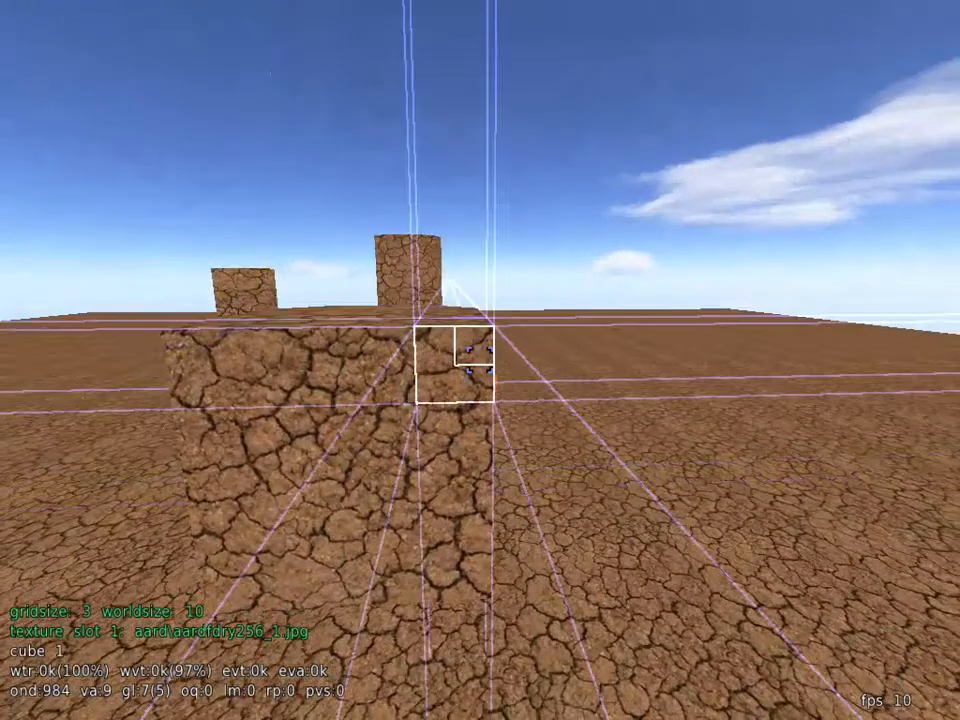
left_click_drag(479, 360, 480, 360)
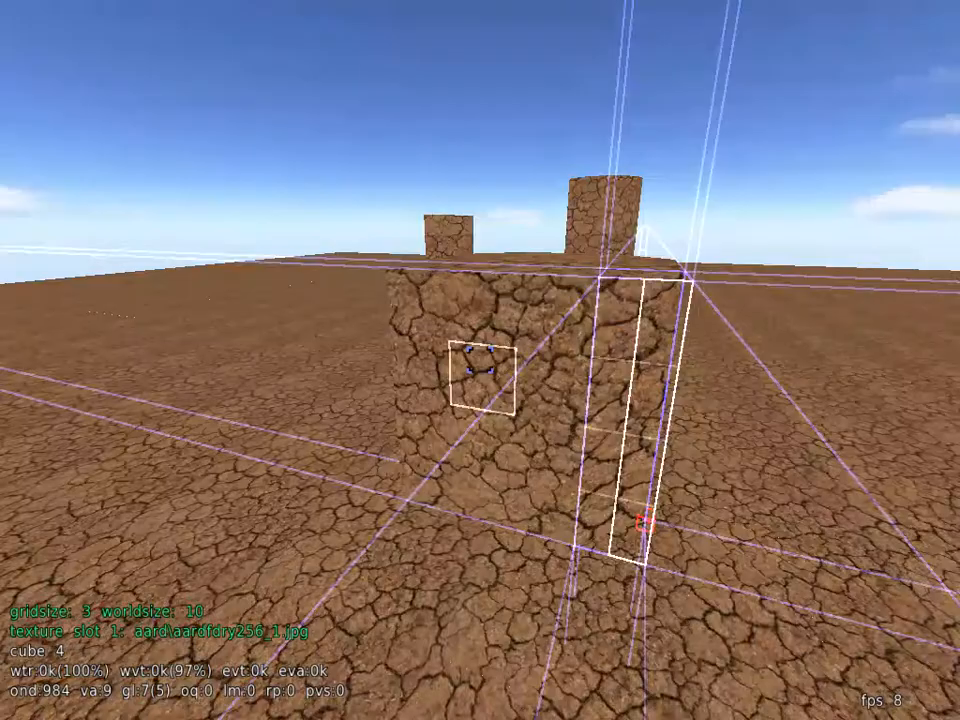
Select the four-cube columns at the block's remaining square corners and push their outer edges inward to bevel them
key("w")
key("s")
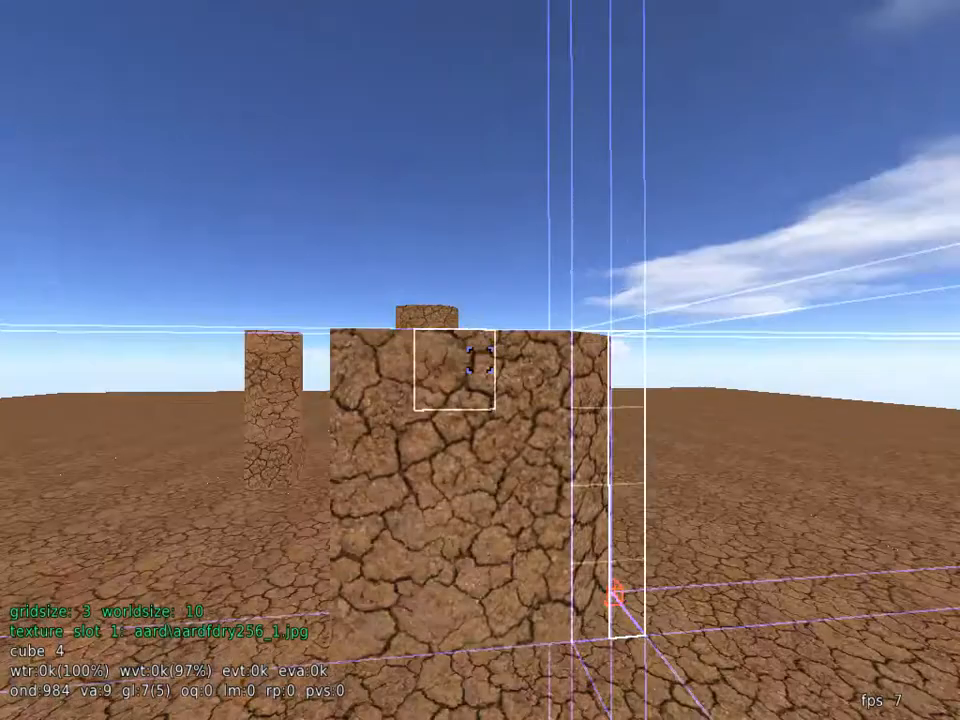
key("s")
key("a")
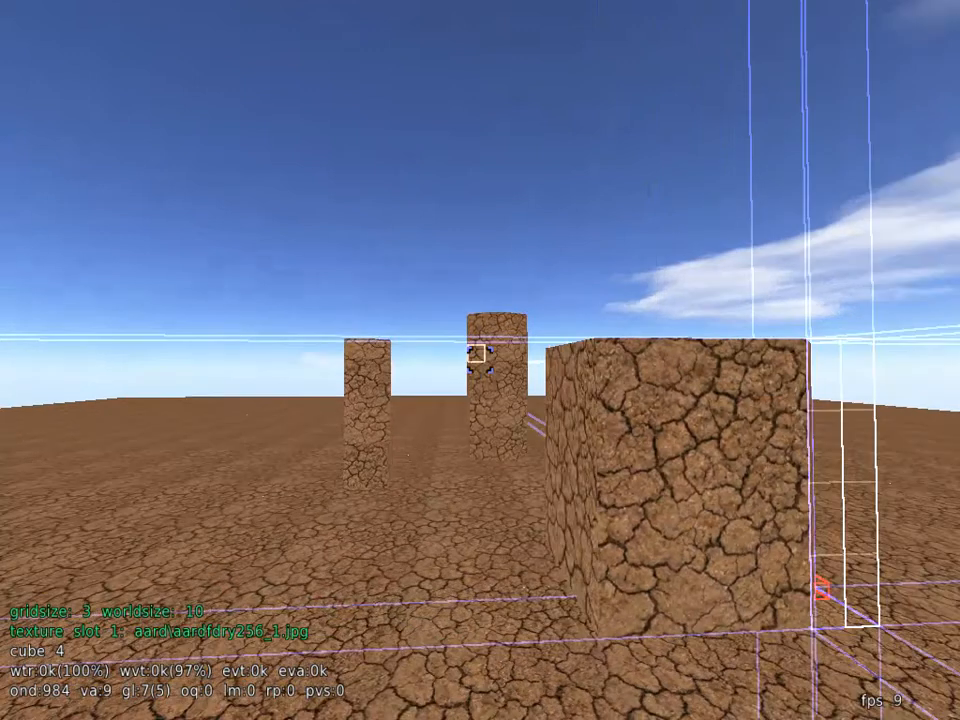
key("w")
key("w")
key("a")
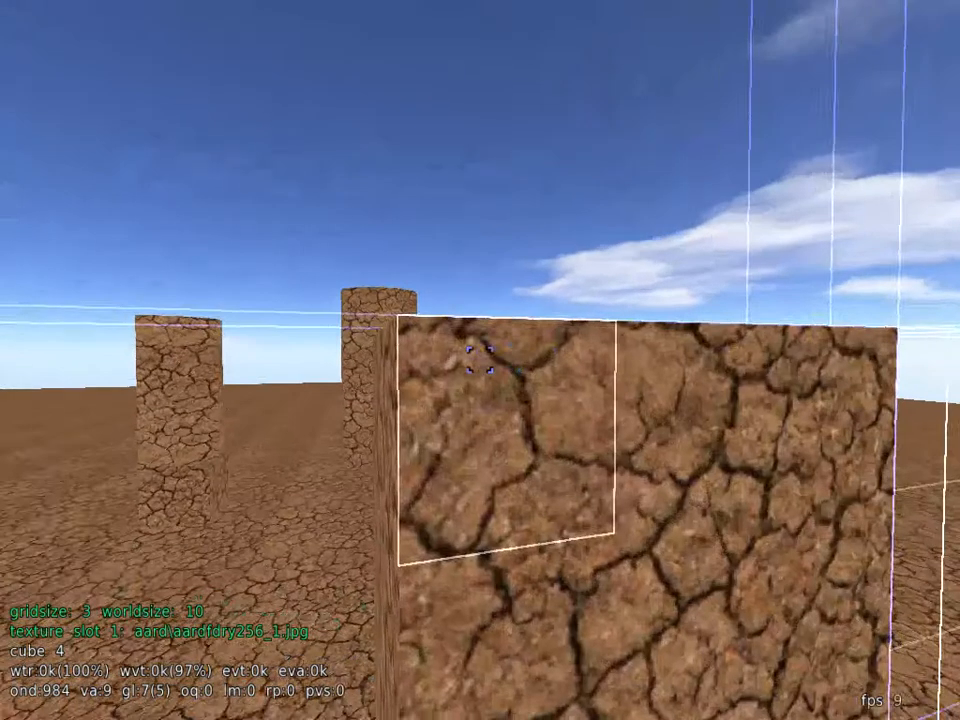
key("w")
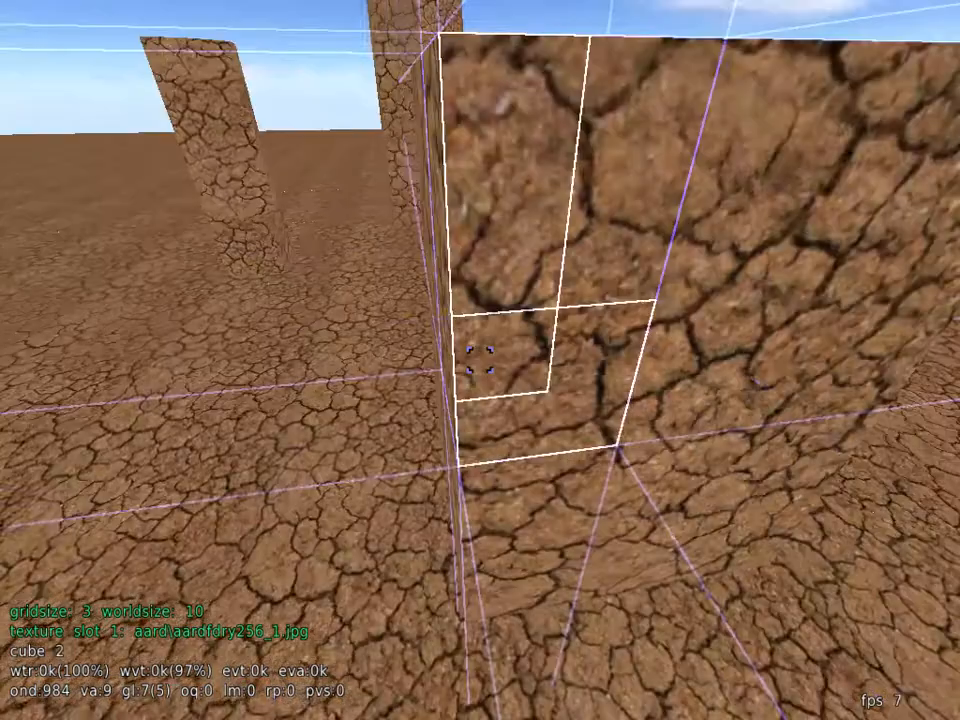
left_click_drag(480, 360, 480, 360)
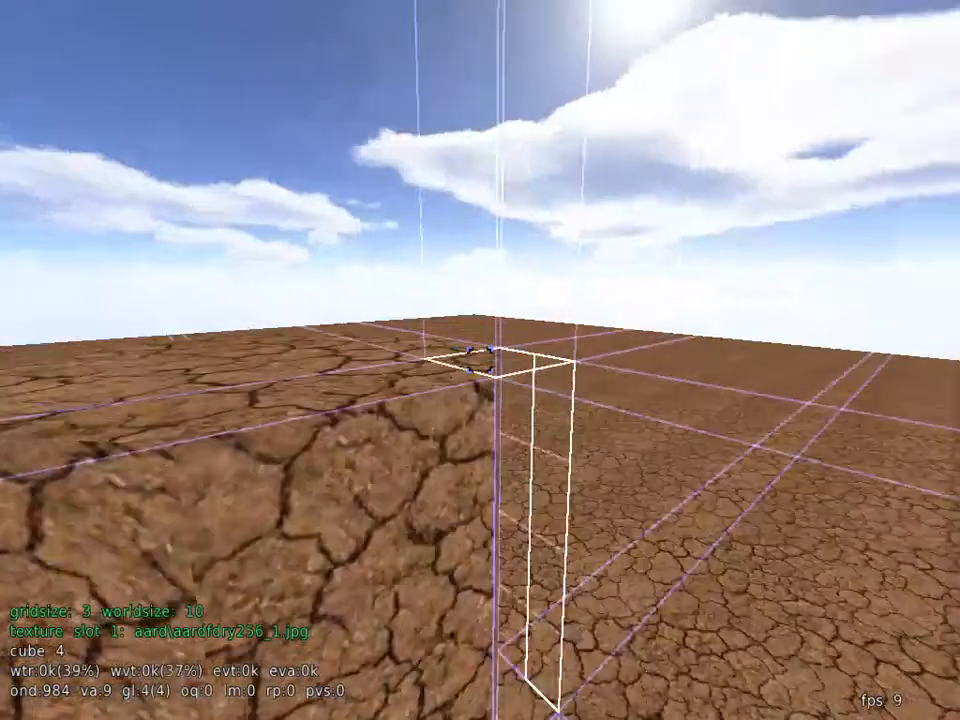
Select the shared corners of two four-cube columns along a bevel edge of the block and push them slightly inward
key("w")
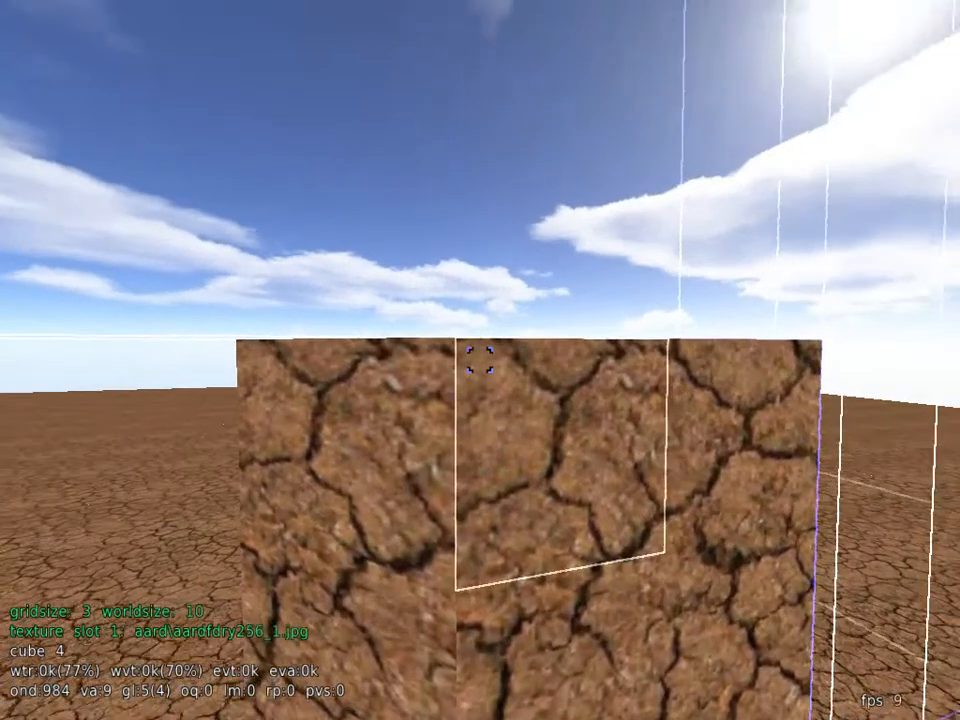
right_click_drag(480, 360, 480, 360)
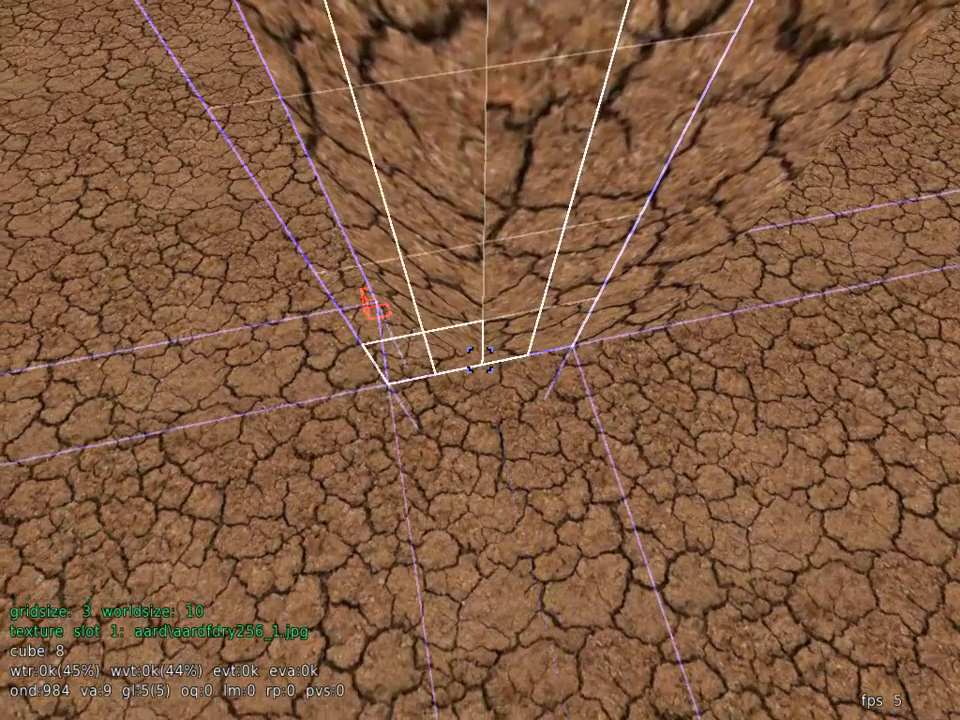
key("s")
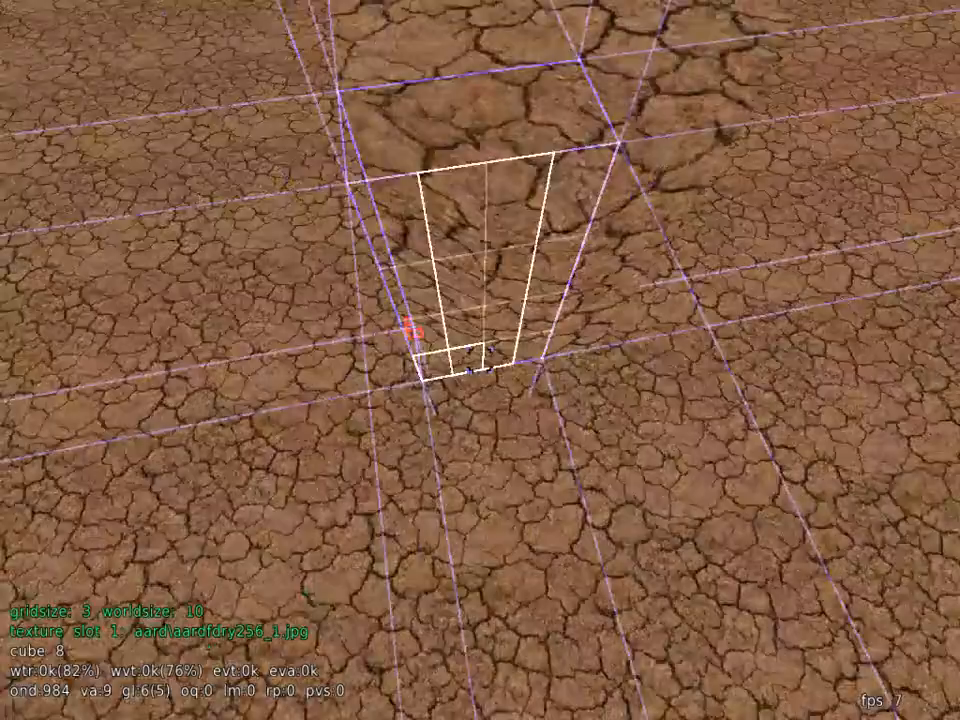
Select the shared corners of neighbouring four-cube columns along the block's next bevel edges and push them slightly inward
key("w")
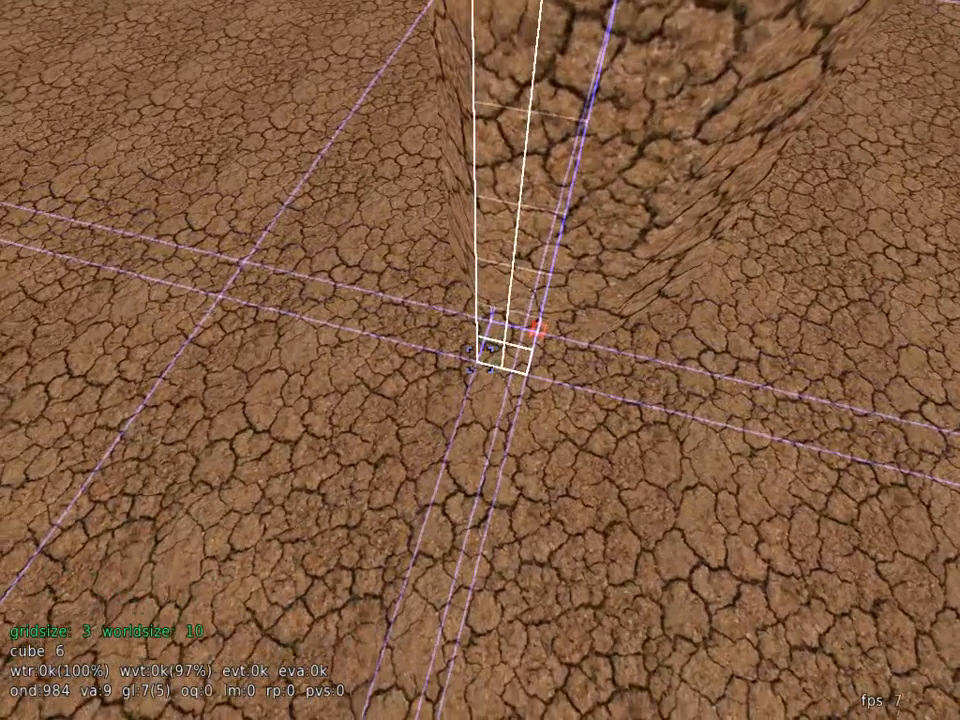
left_click_drag(480, 360, 474, 358)
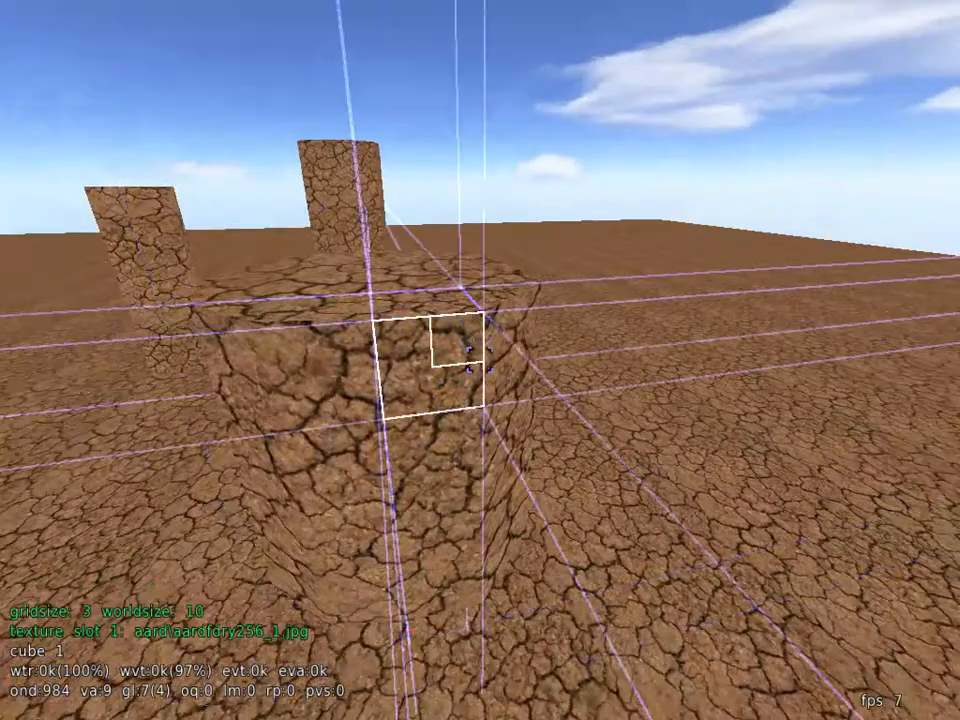
left_click_drag(480, 360, 480, 368)
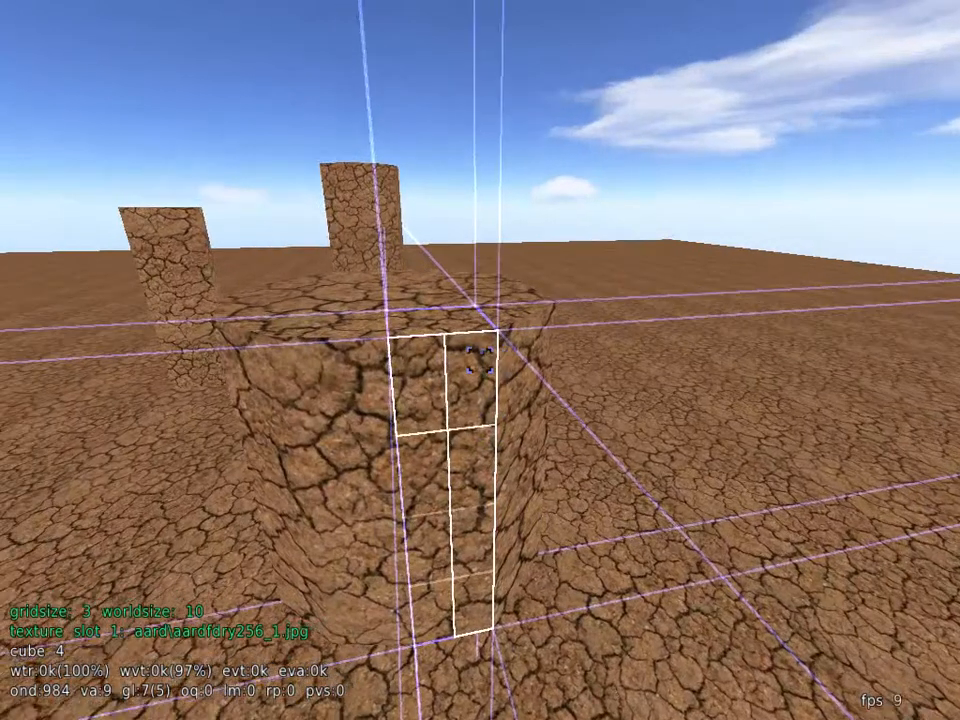
left_click_drag(480, 360, 480, 360)
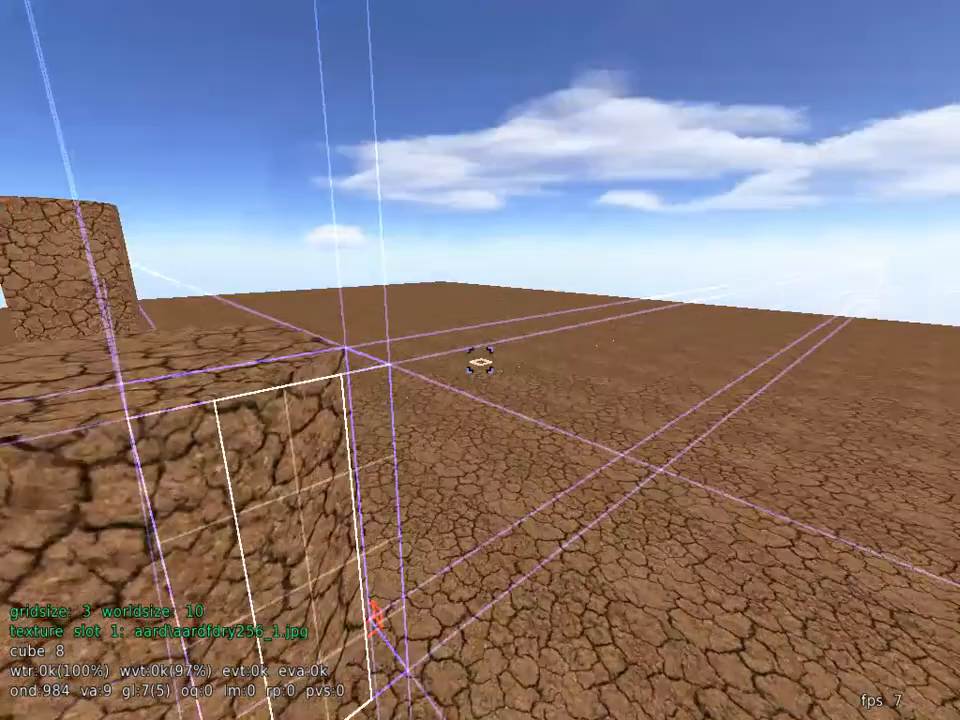
Select the shared corners of paired four-cube columns at both bevel edges of another block face and push them slightly inward
key("w")
key("a")
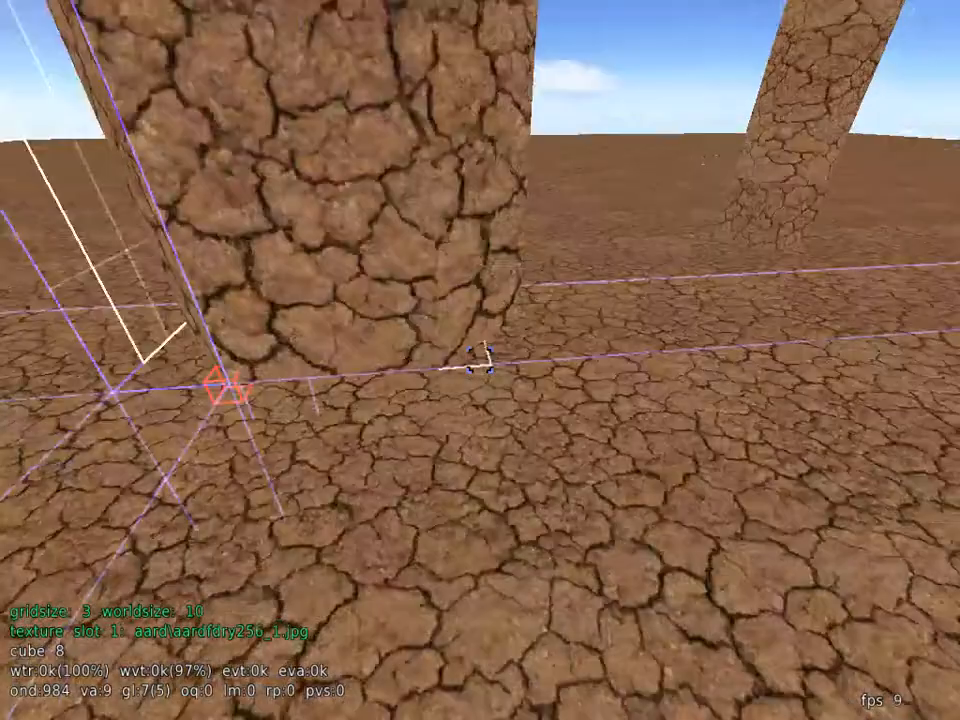
key("s")
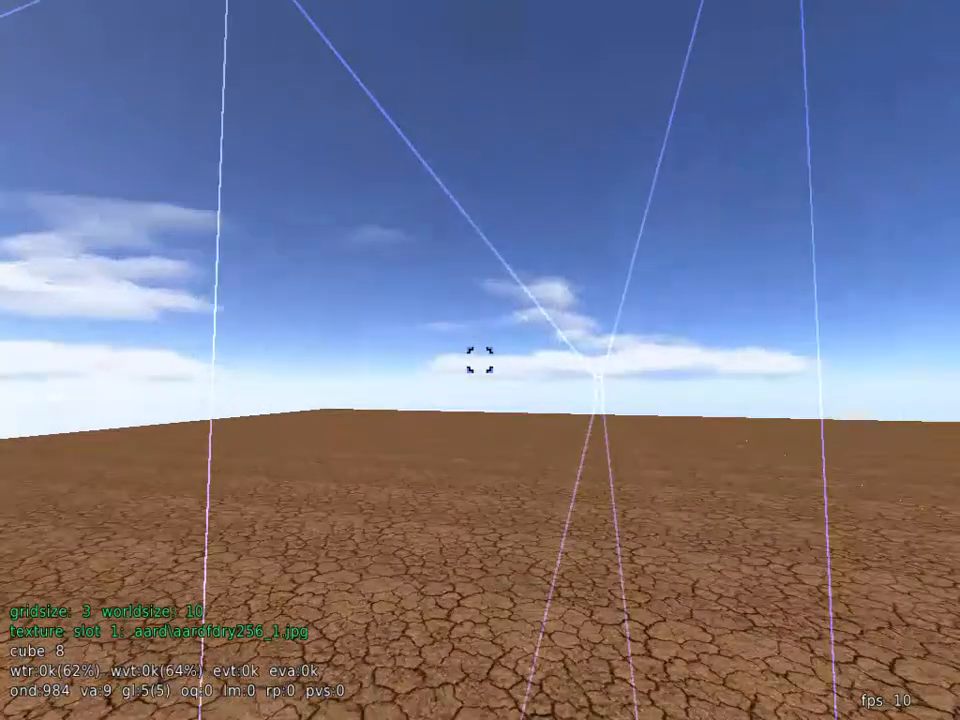
key("w")
key("s")
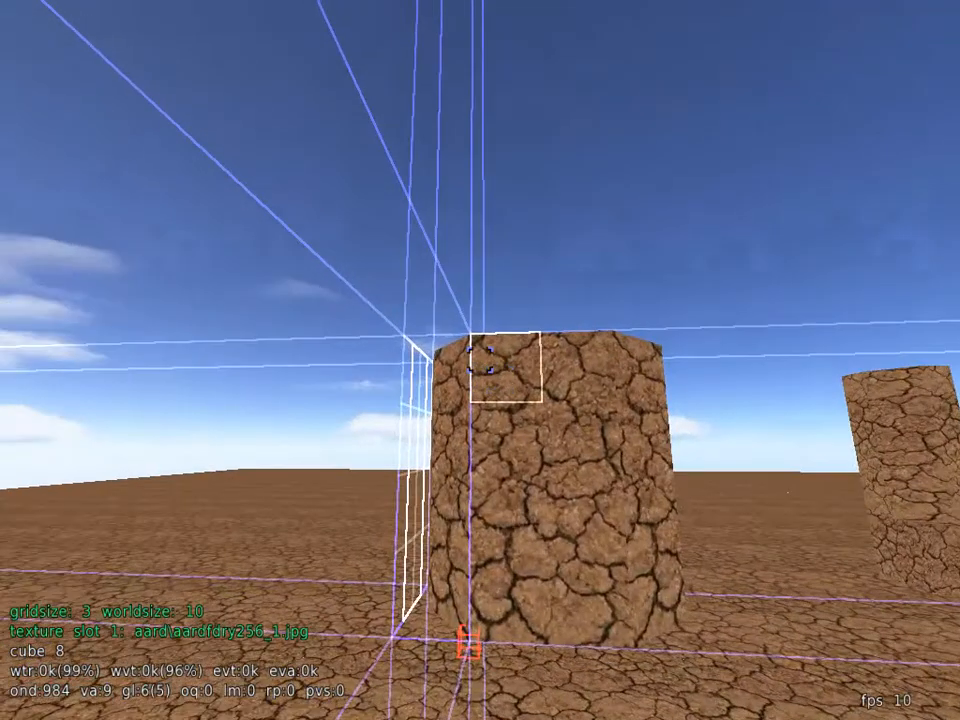
left_click_drag(480, 360, 480, 360)
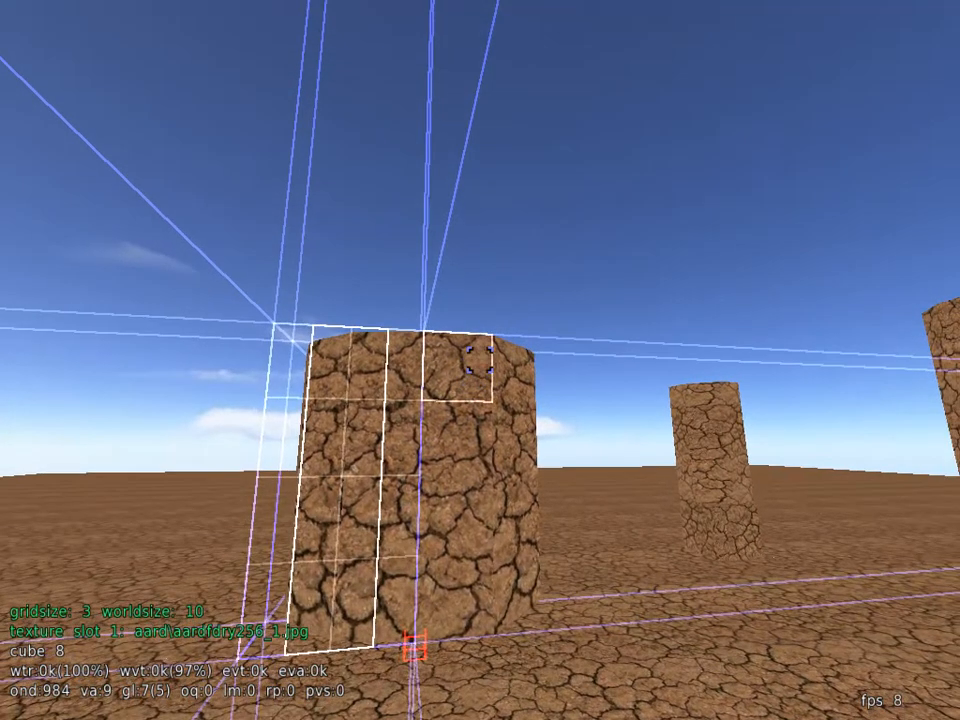
left_click_drag(480, 360, 480, 360)
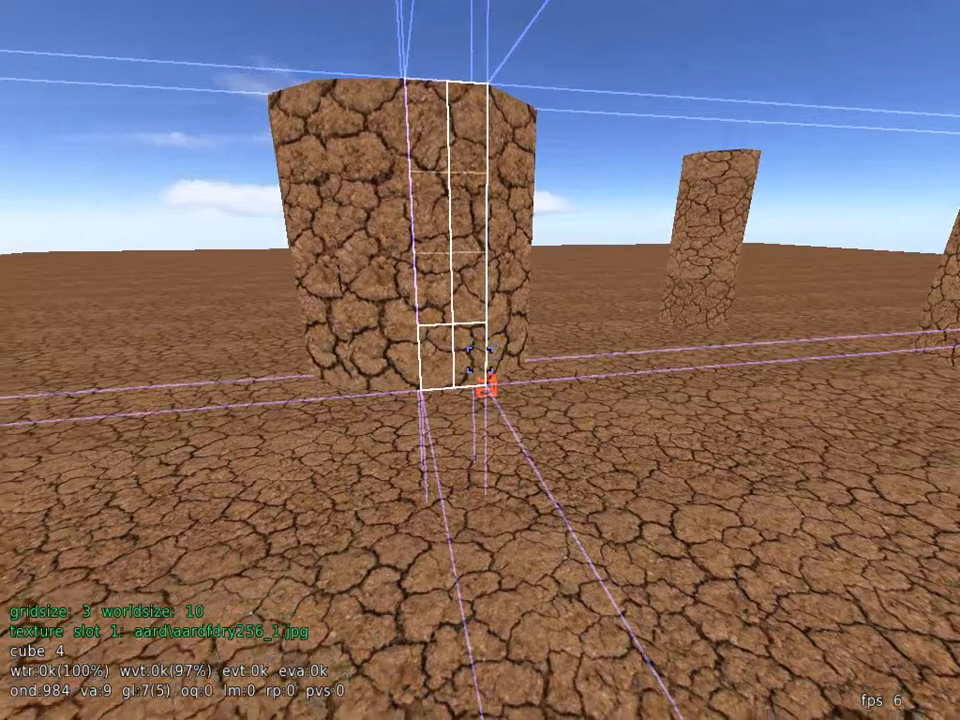
left_click_drag(480, 360, 480, 360)
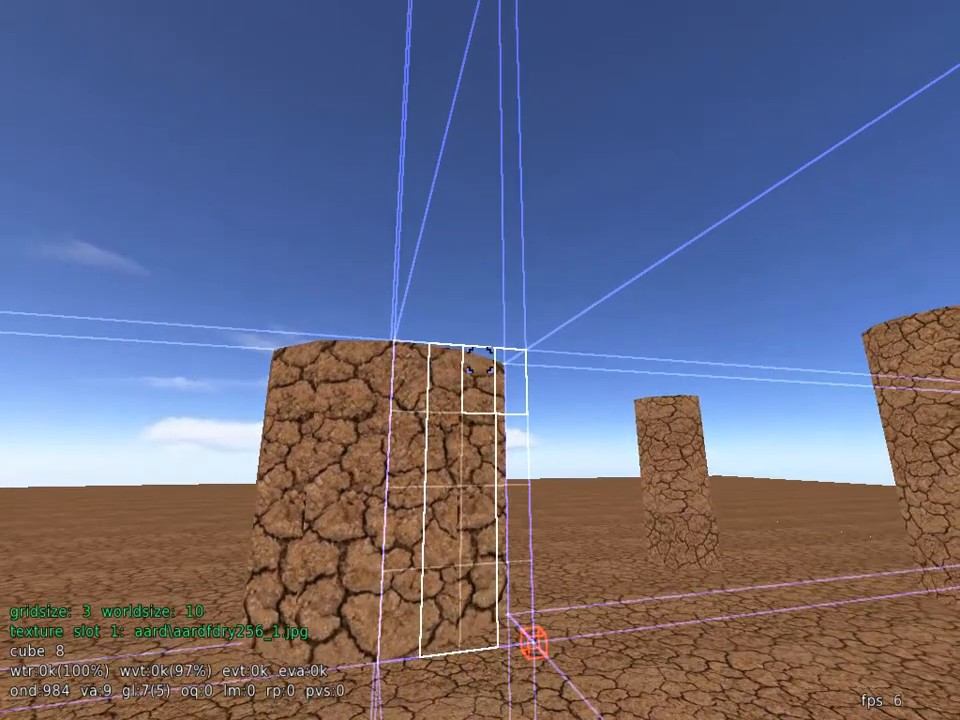
Smooth the bevel edges on the block's remaining face by pushing the shared corners of the adjoining four-cube columns slightly inward
key("w")
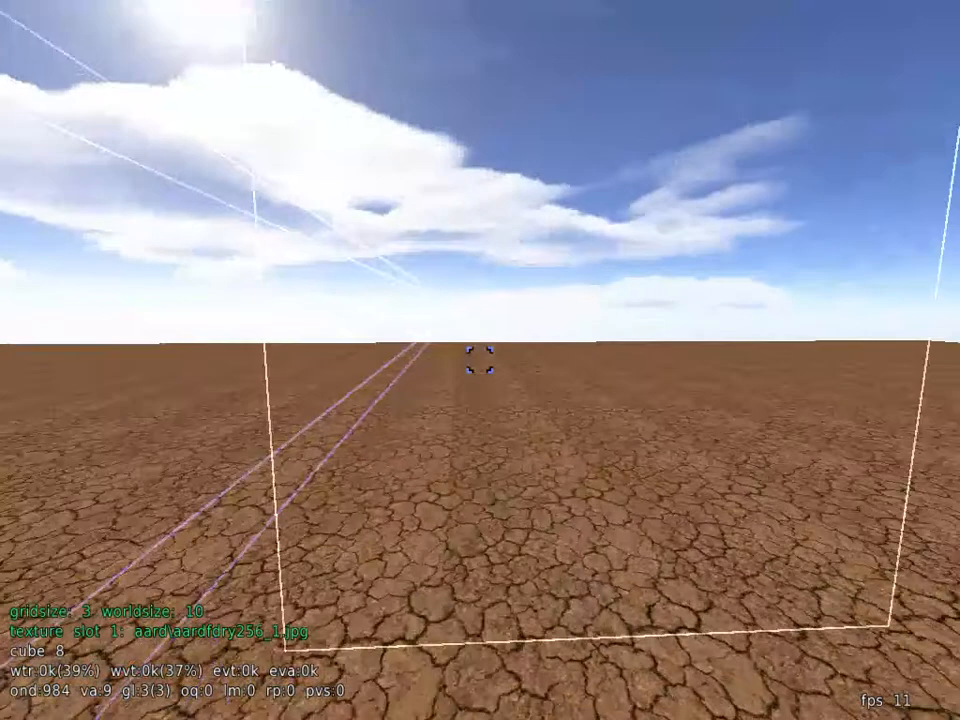
key("s")
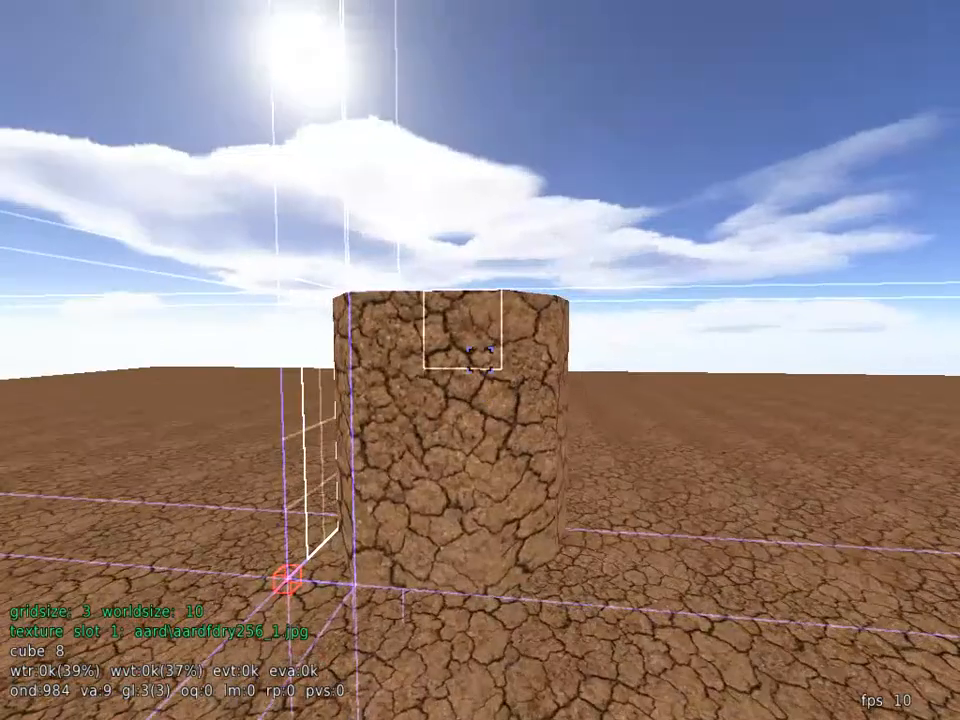
left_click(480, 360)
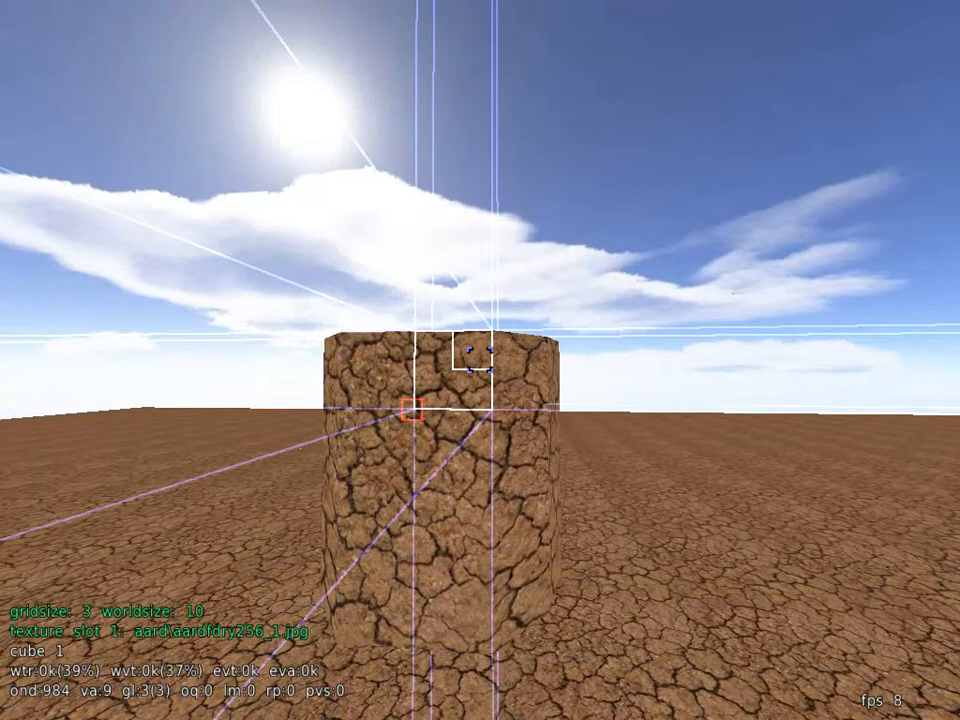
left_click_drag(480, 360, 480, 360)
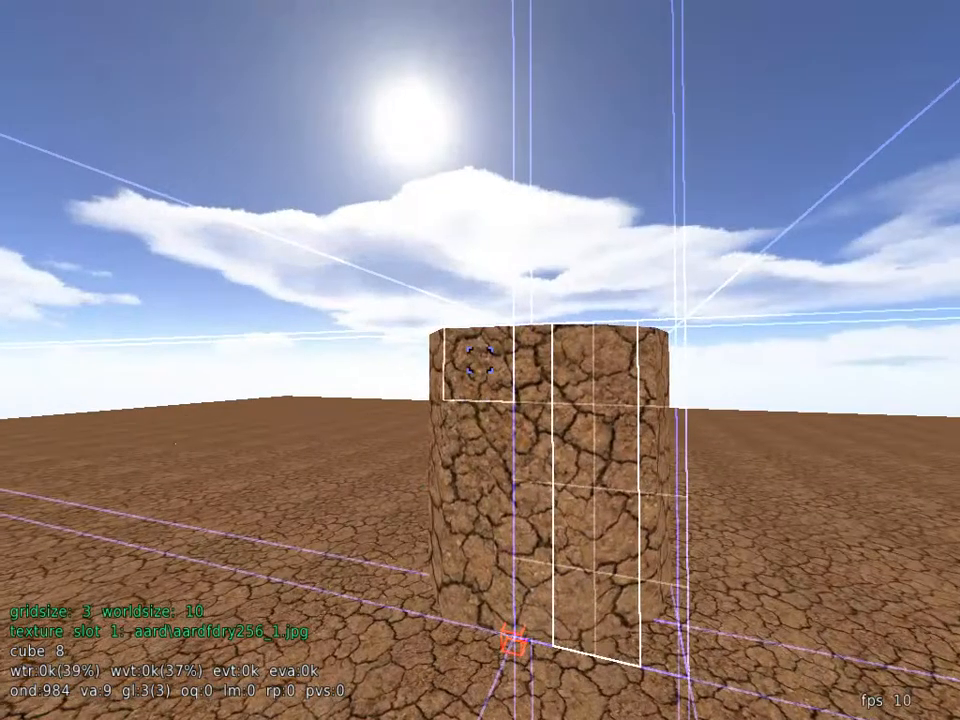
left_click(435, 386)
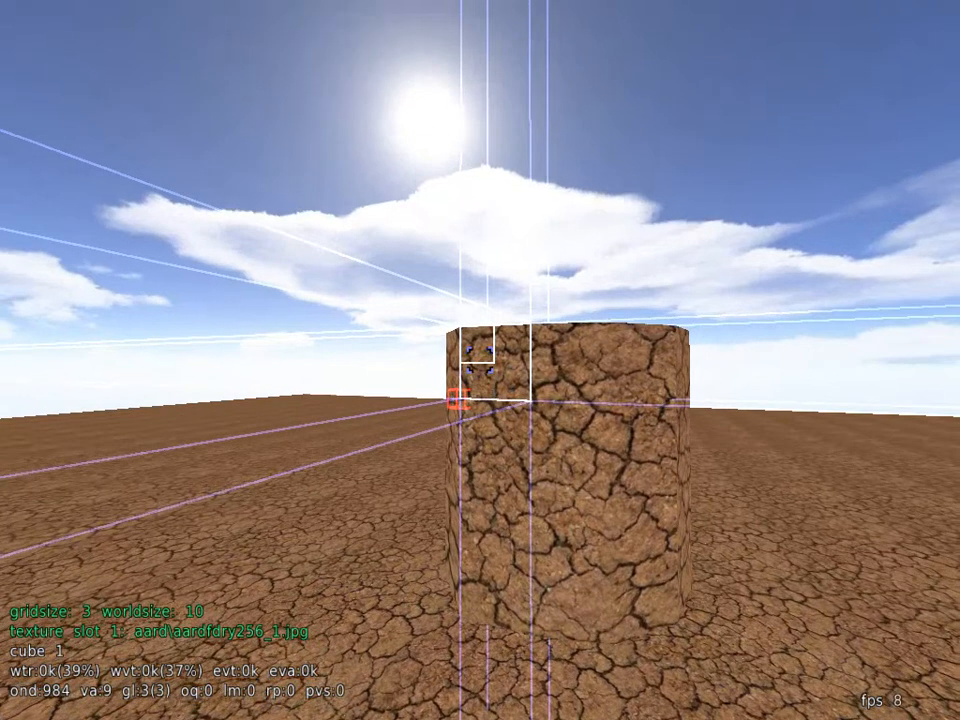
left_click_drag(454, 396, 480, 360)
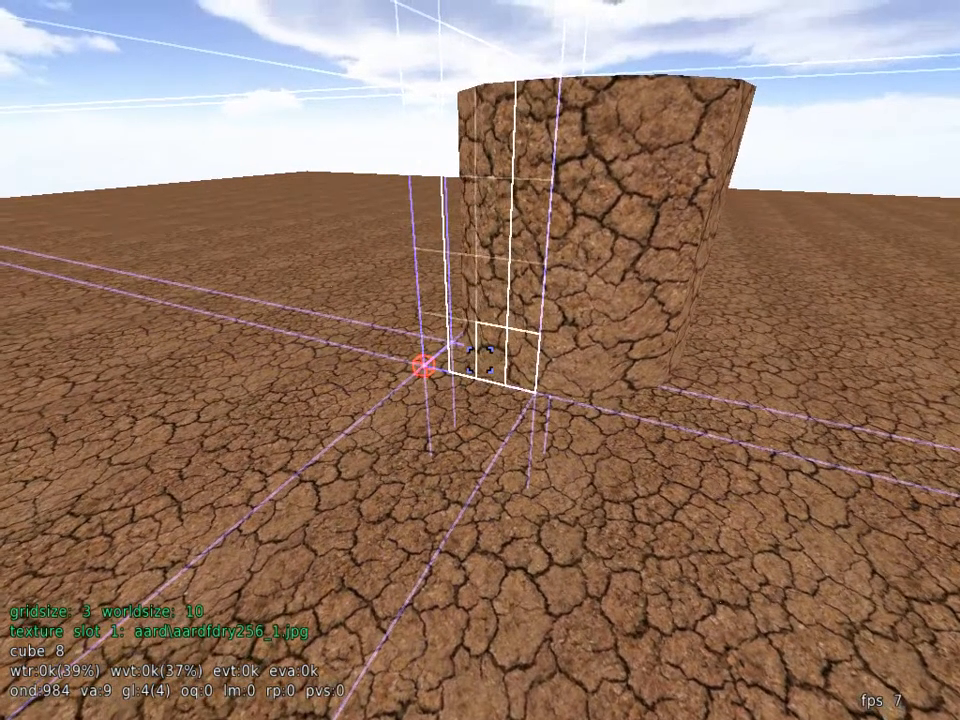
Select the top row of four cubes on one face of the rounded block and push its upper edge inward
key("w")
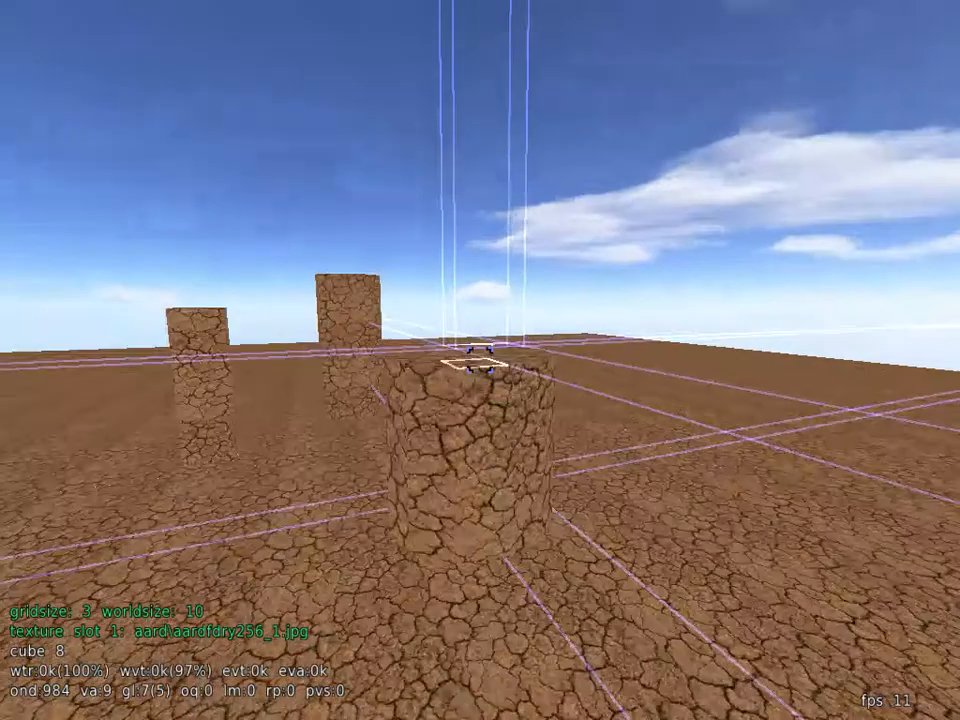
key("w")
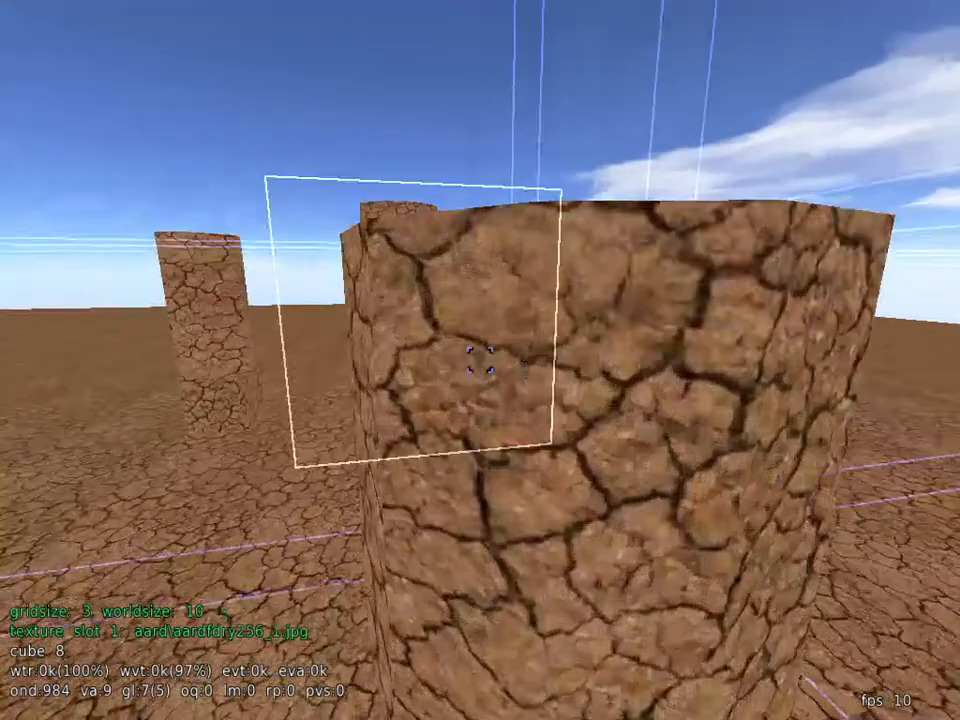
key("s")
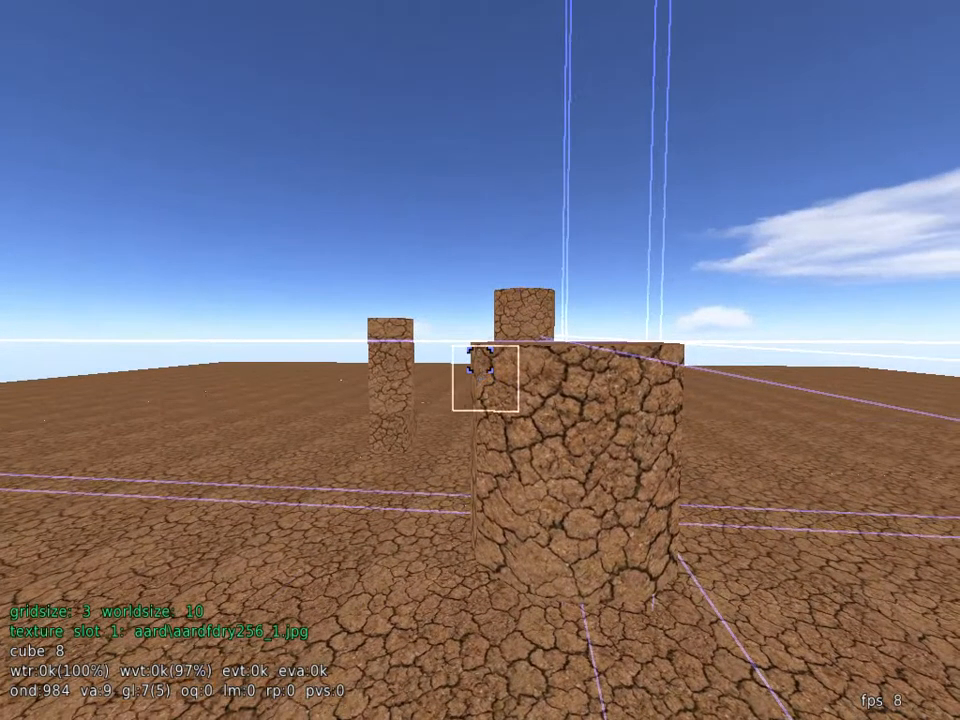
left_click_drag(480, 362, 480, 362)
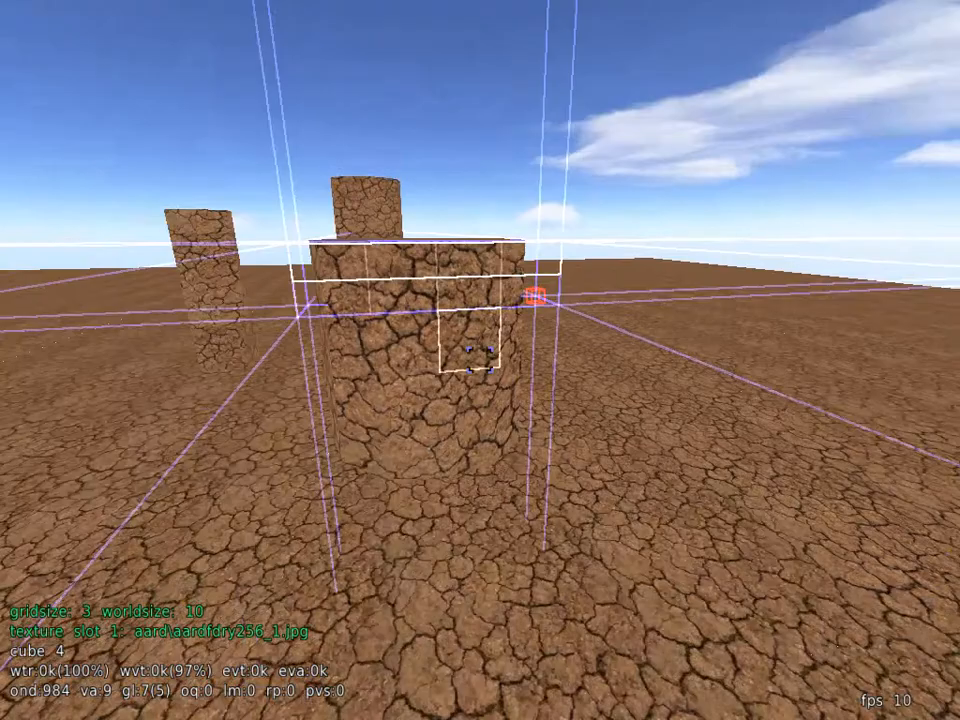
Try to push the lower edge of the bottom row of four cubes inward on one block face, then clear the selection
key("w")
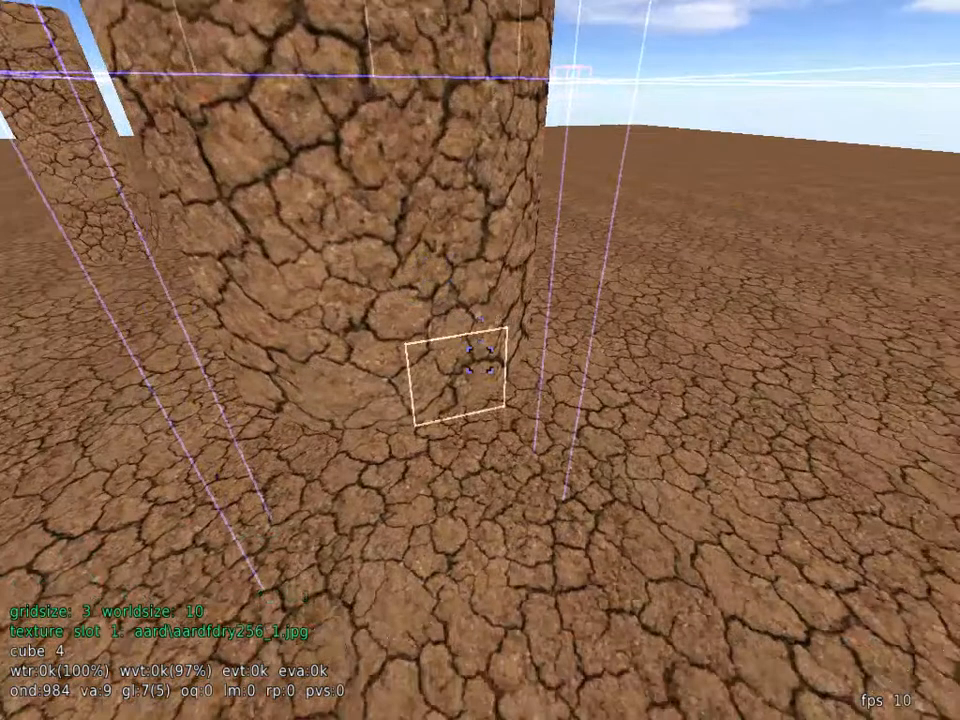
key("w")
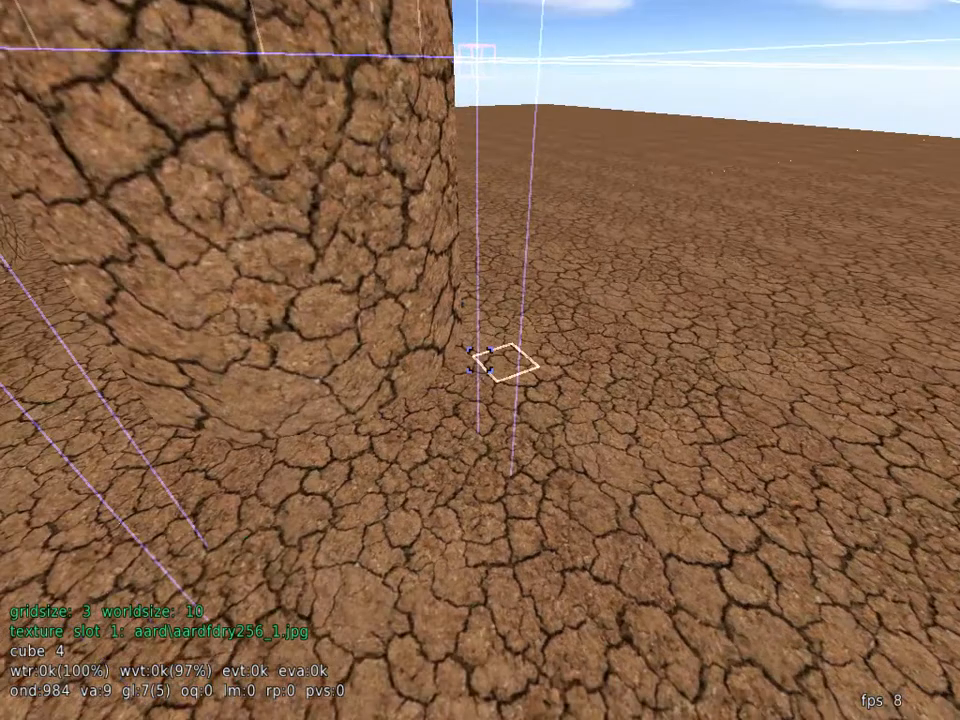
key("s")
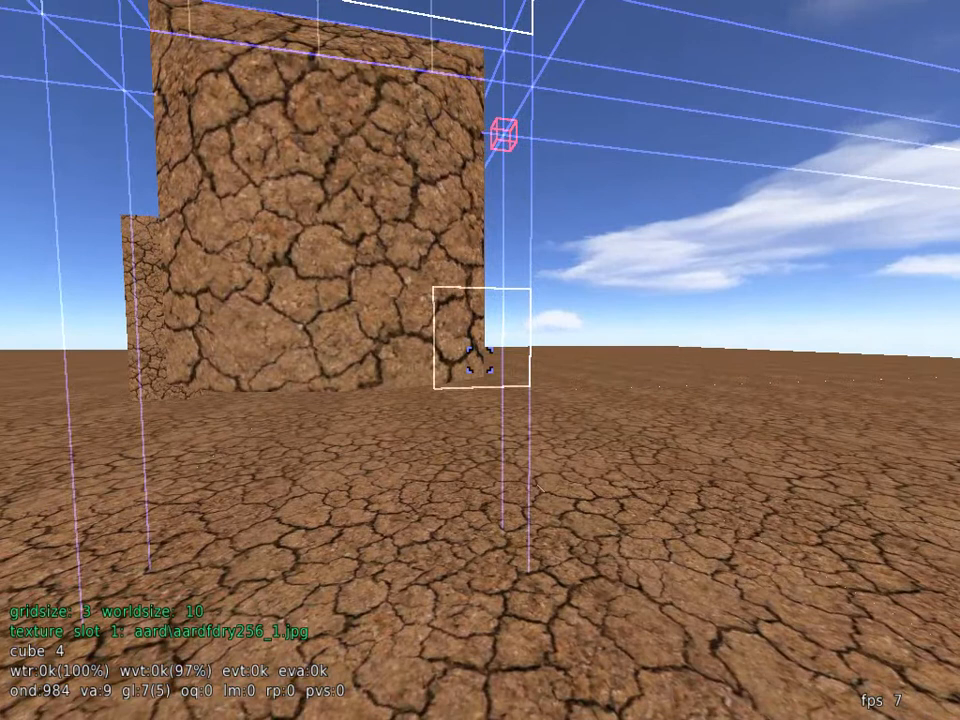
left_click(479, 362)
left_click_drag(480, 360, 479, 362)
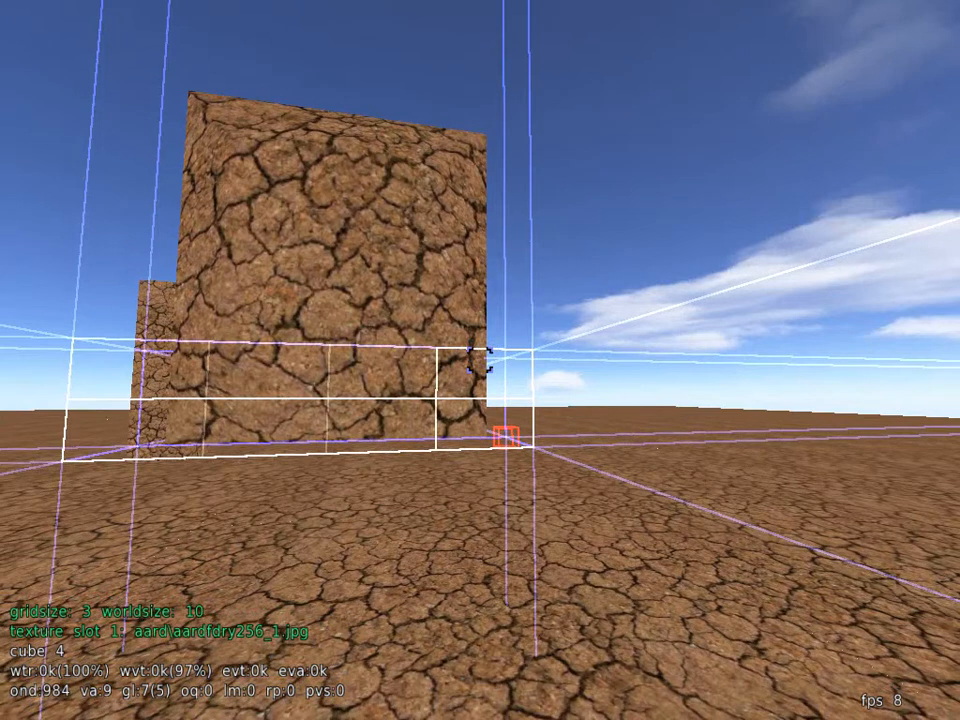
left_click(480, 360)
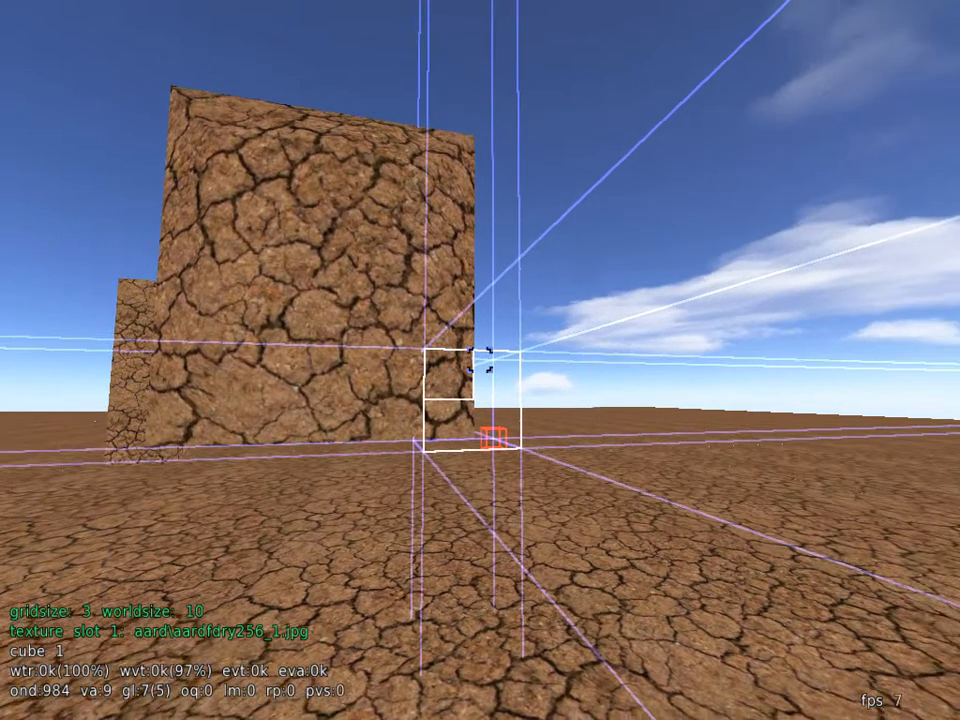
left_click_drag(480, 360, 480, 360)
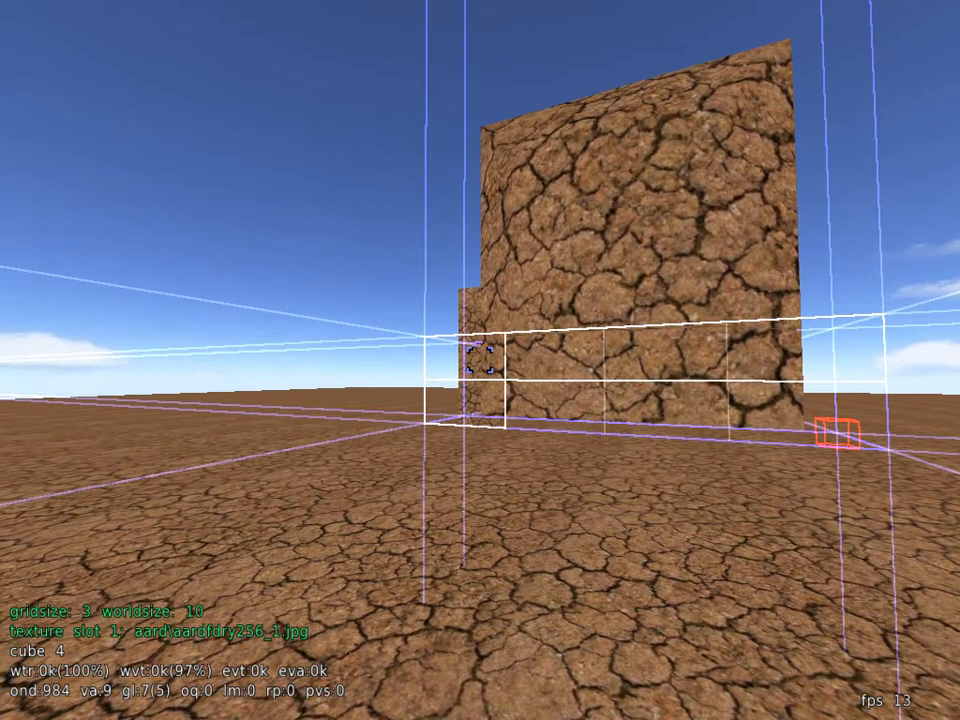
key("space")
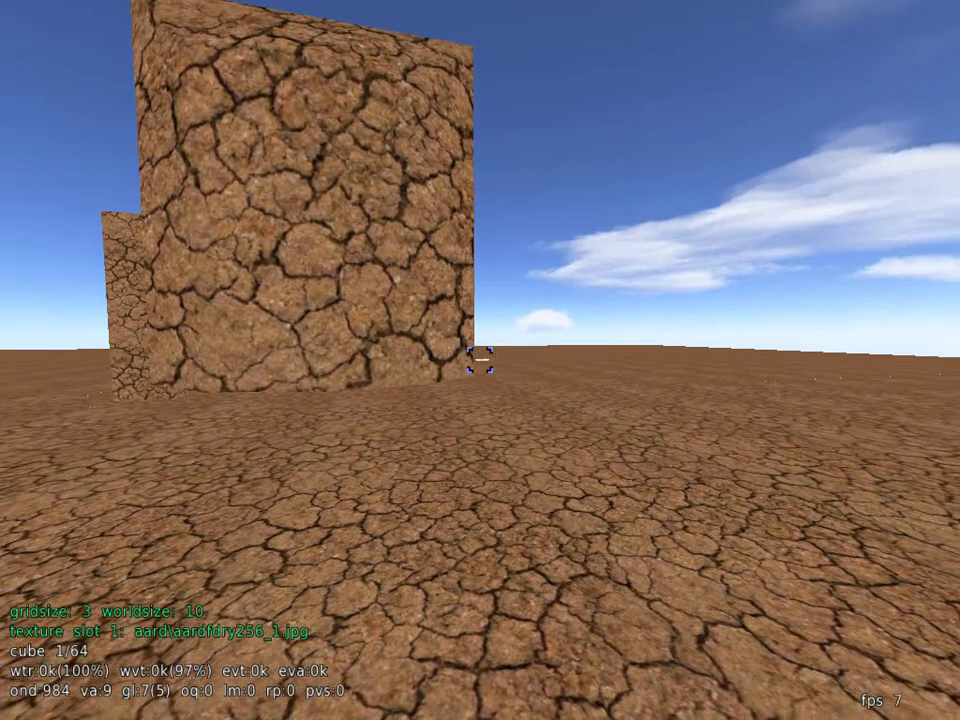
Select the bottom row of four cubes on the face, then the shared corners of its two lowest rows, and push them inward
left_click(478, 360)
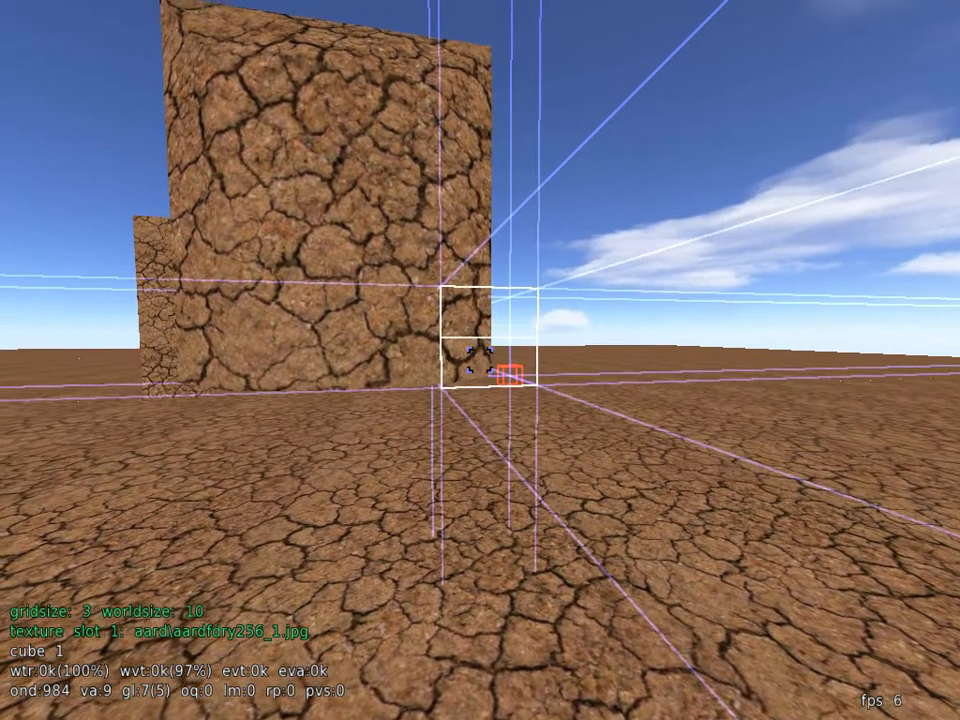
left_click_drag(478, 360, 480, 360)
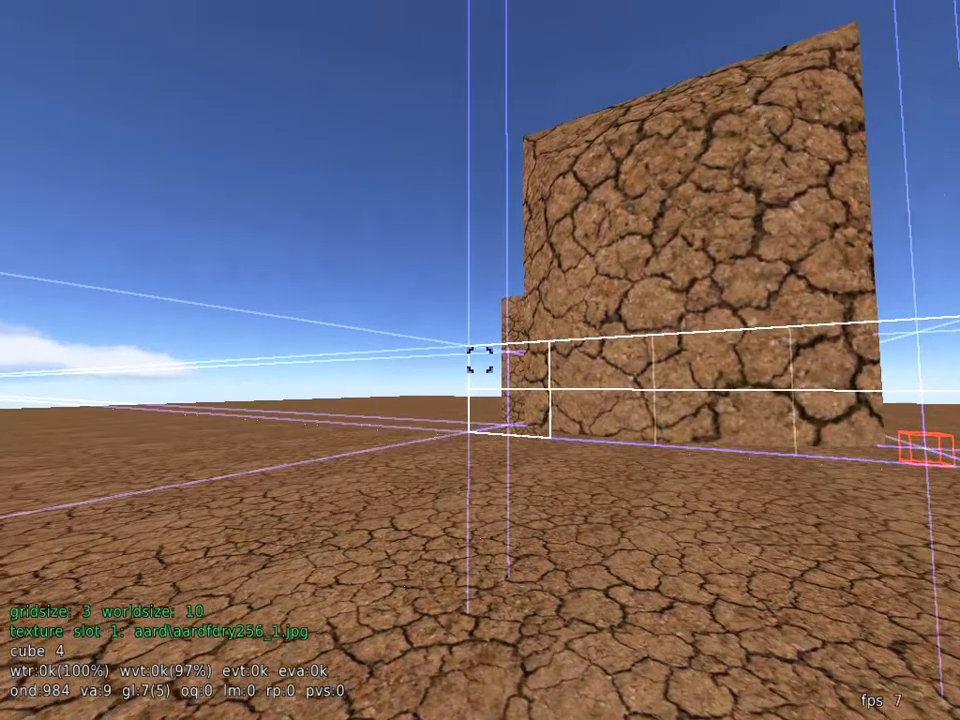
left_click_drag(480, 360, 480, 360)
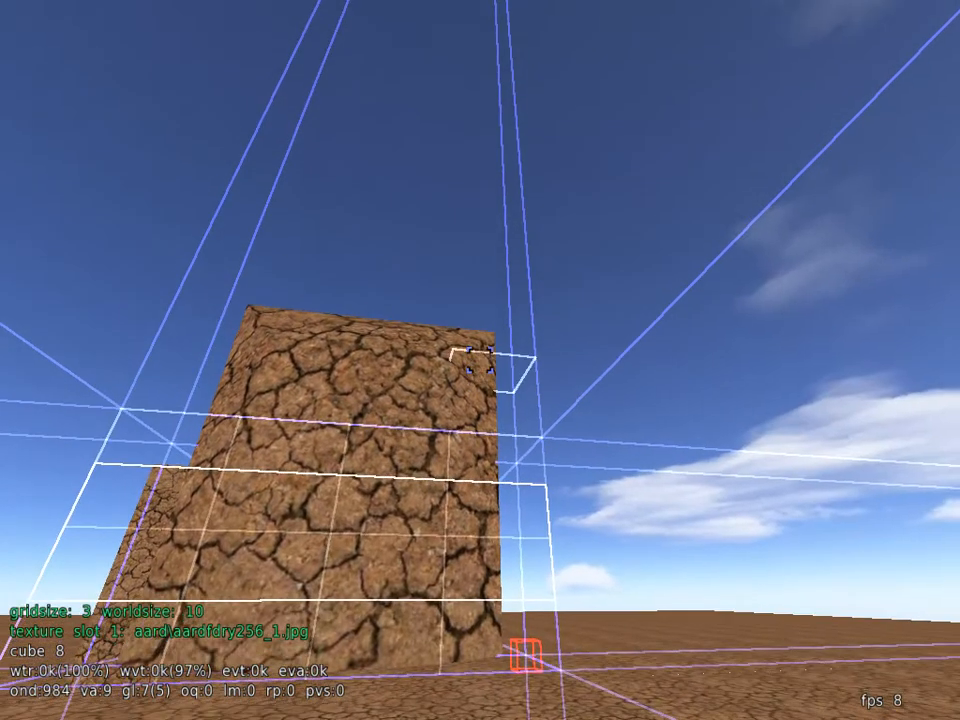
Select the second-highest row of four cubes on the block face and push its upper corners, then its lower corners, inward
key("w")
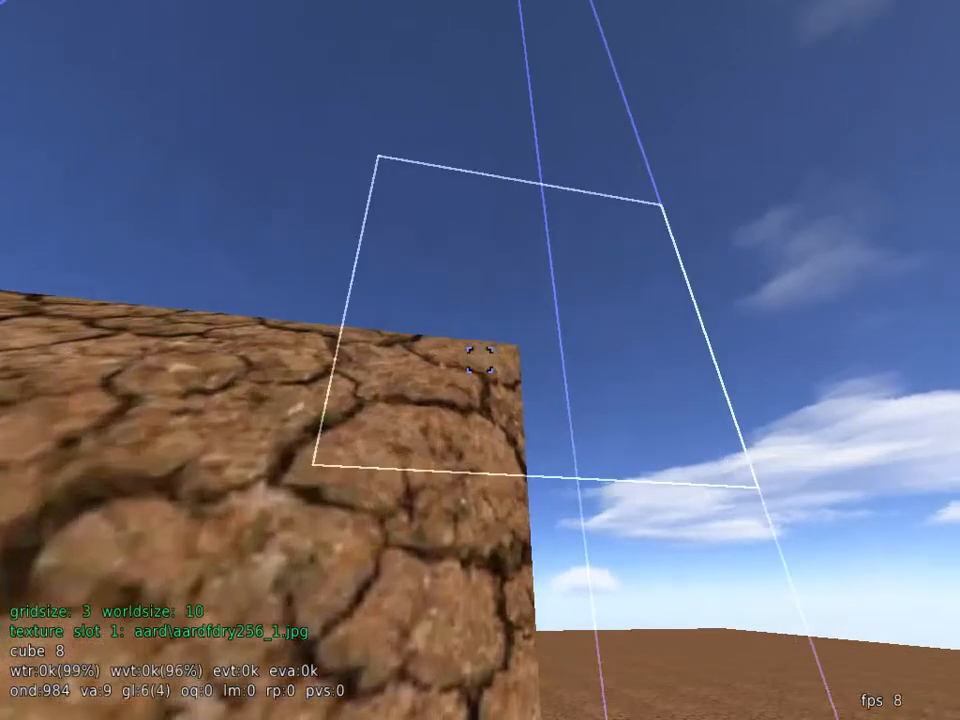
key("s")
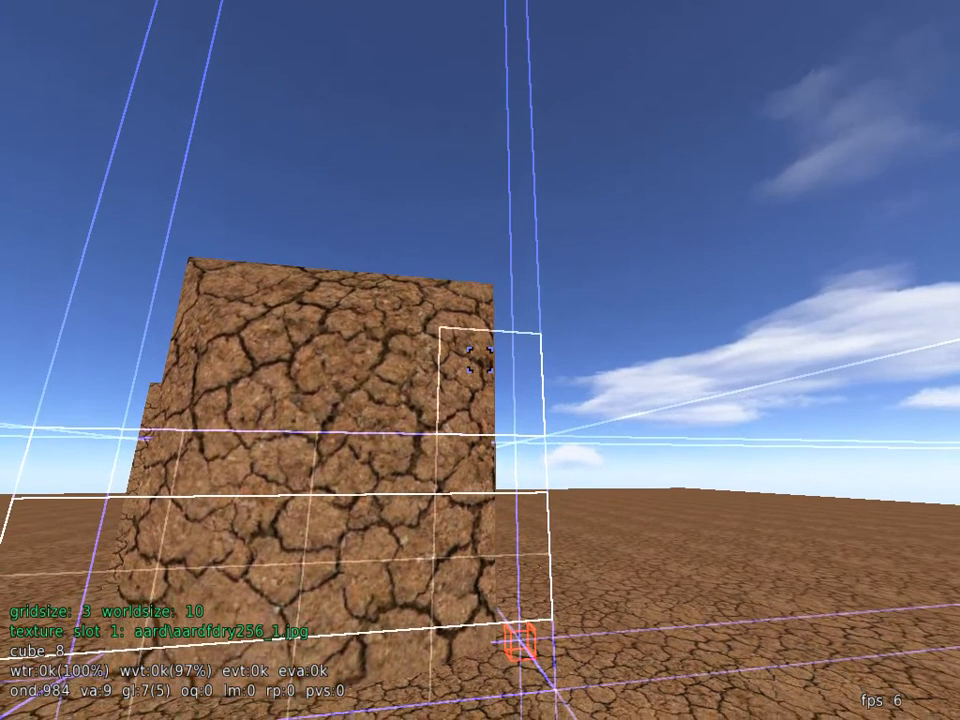
left_click(480, 360)
left_click_drag(480, 360, 480, 360)
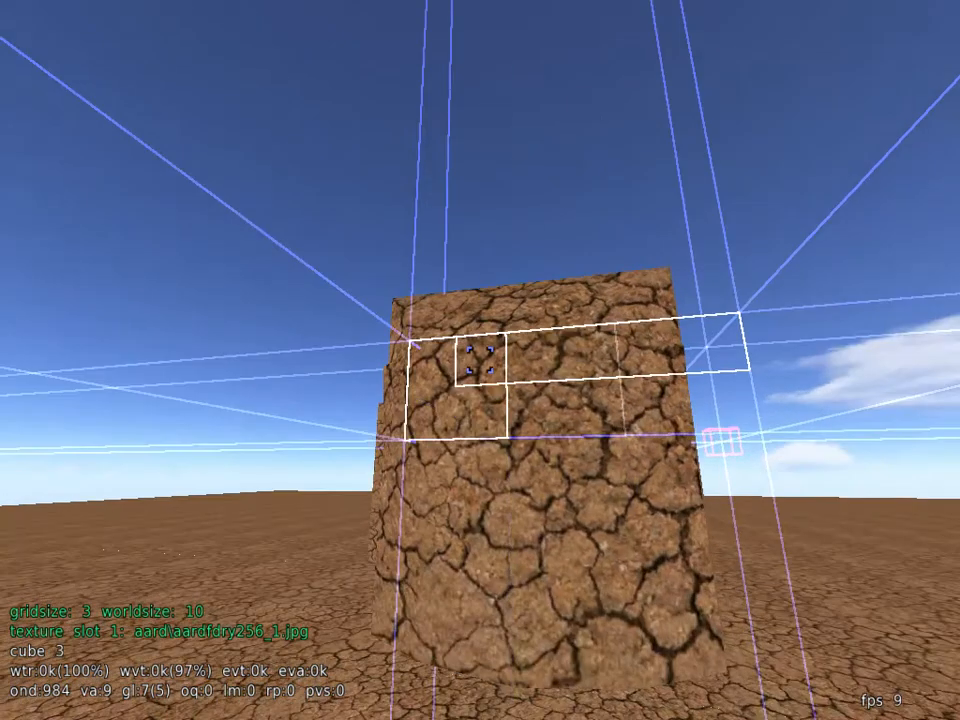
left_click_drag(480, 360, 480, 360)
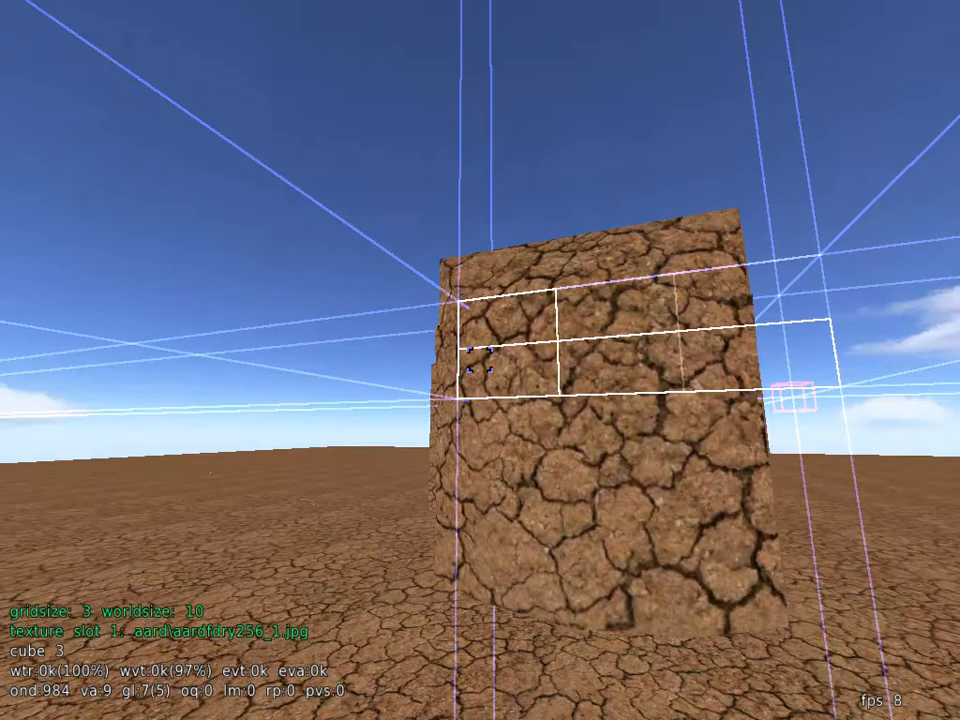
left_click_drag(480, 360, 480, 360)
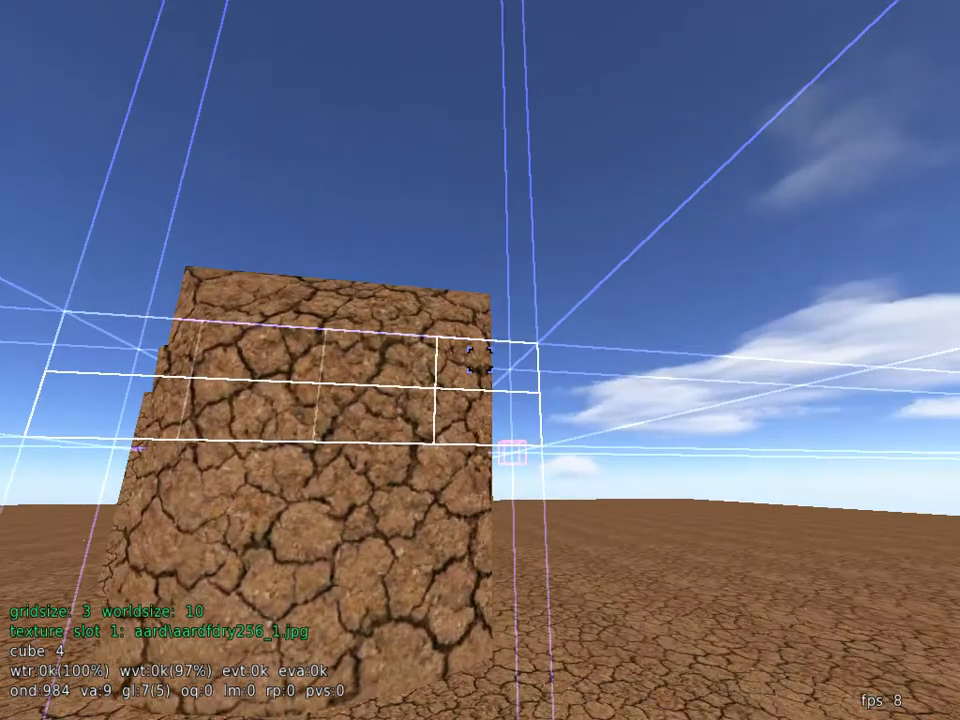
Select the top row of four cubes on the adjoining face, then the shared corners of its two upper rows, and push them inward
key("w")
key("s")
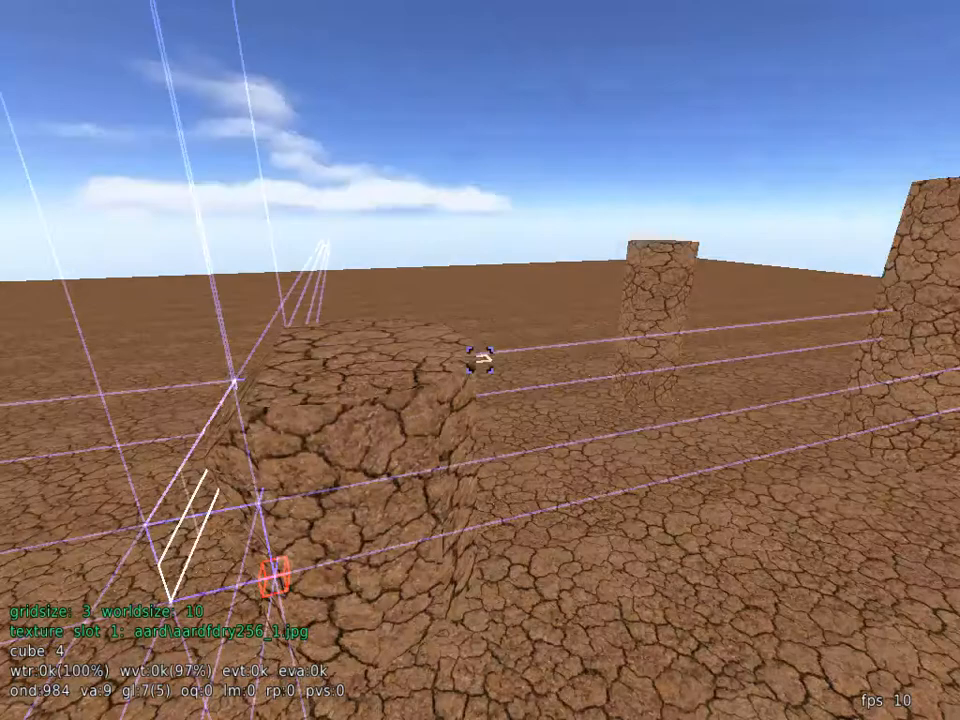
key("w")
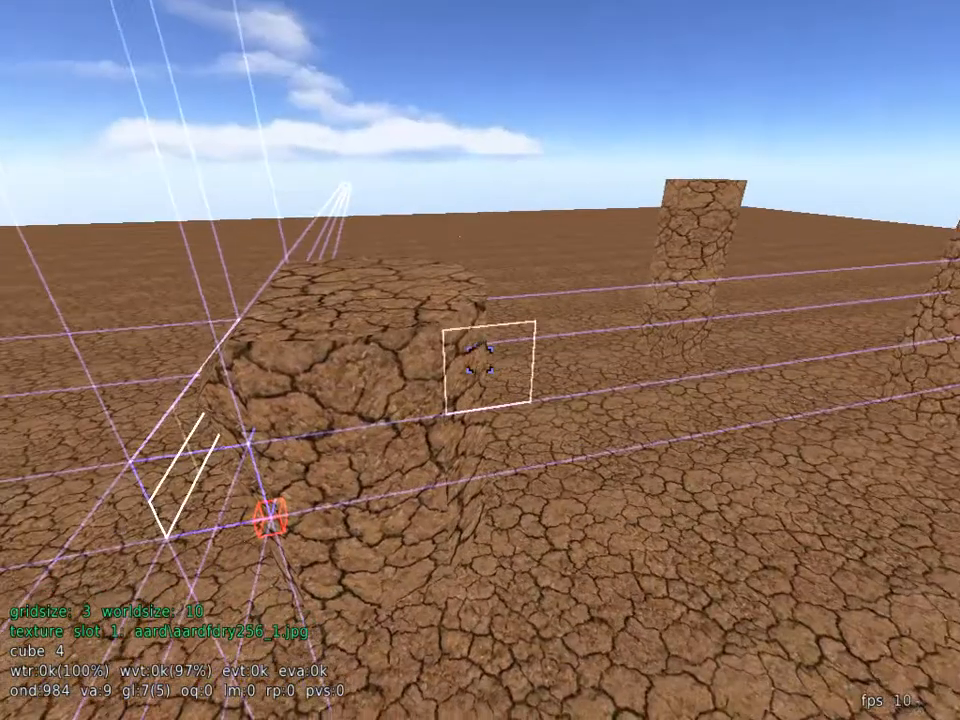
key("w")
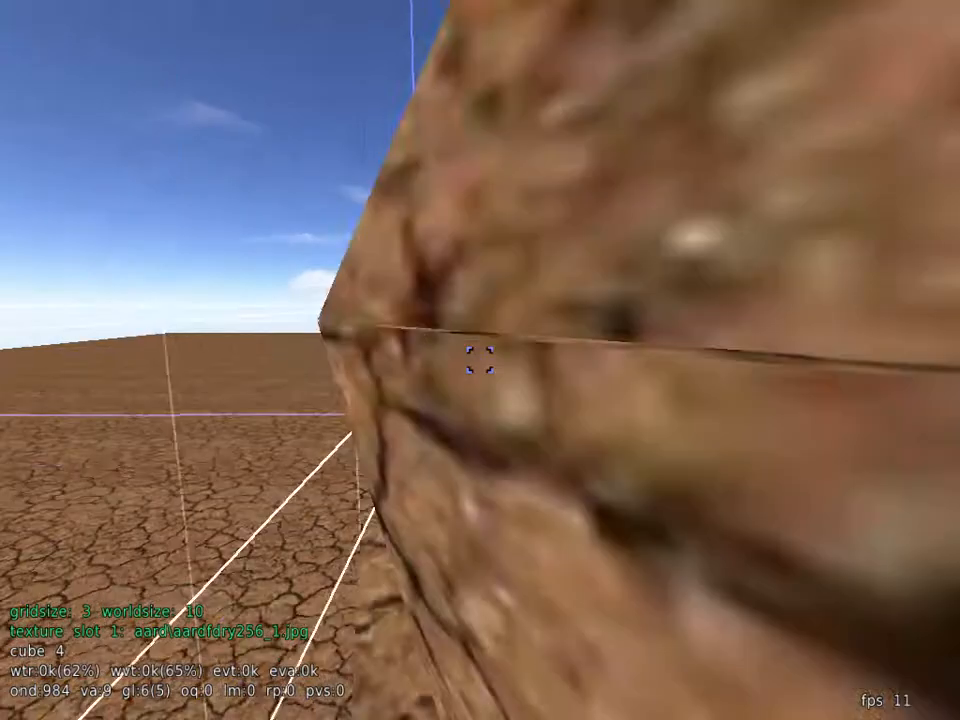
key("s")
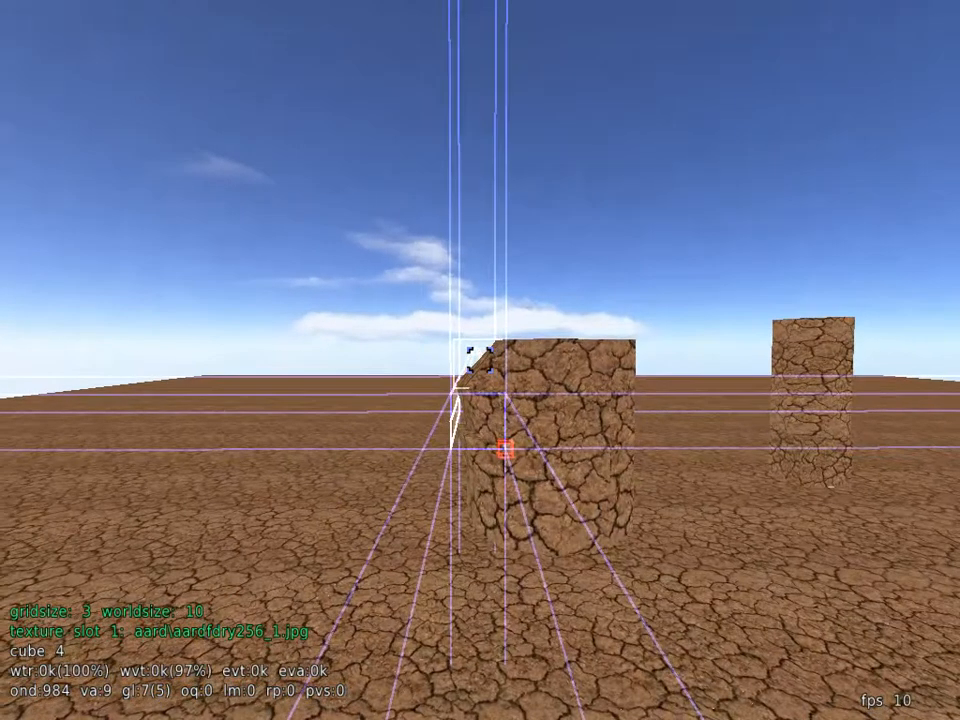
key("w")
key("w")
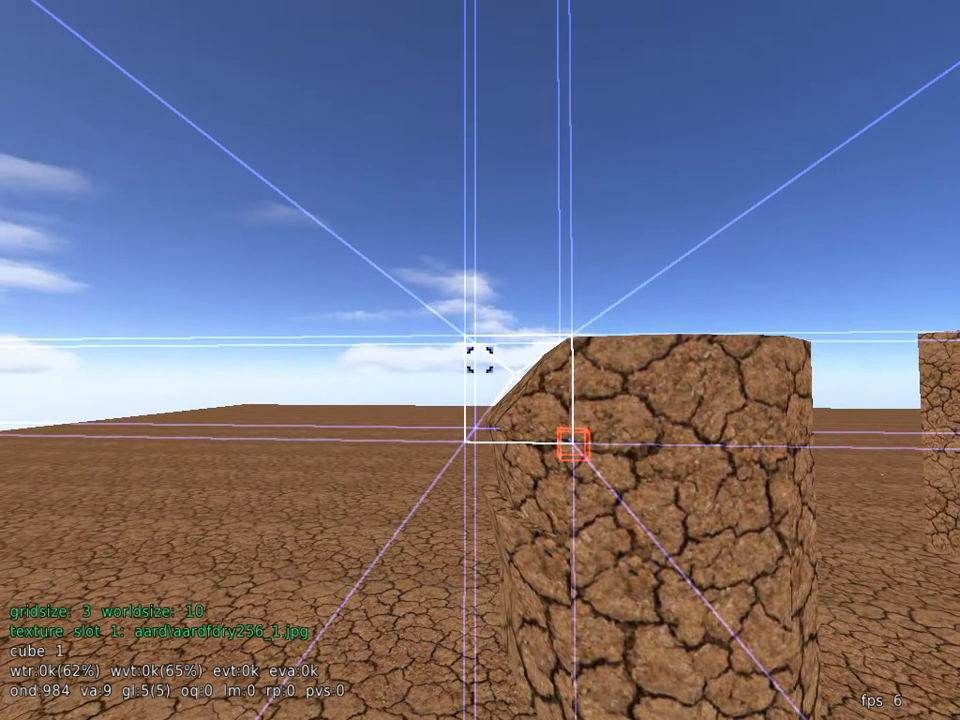
left_click_drag(480, 360, 480, 355)
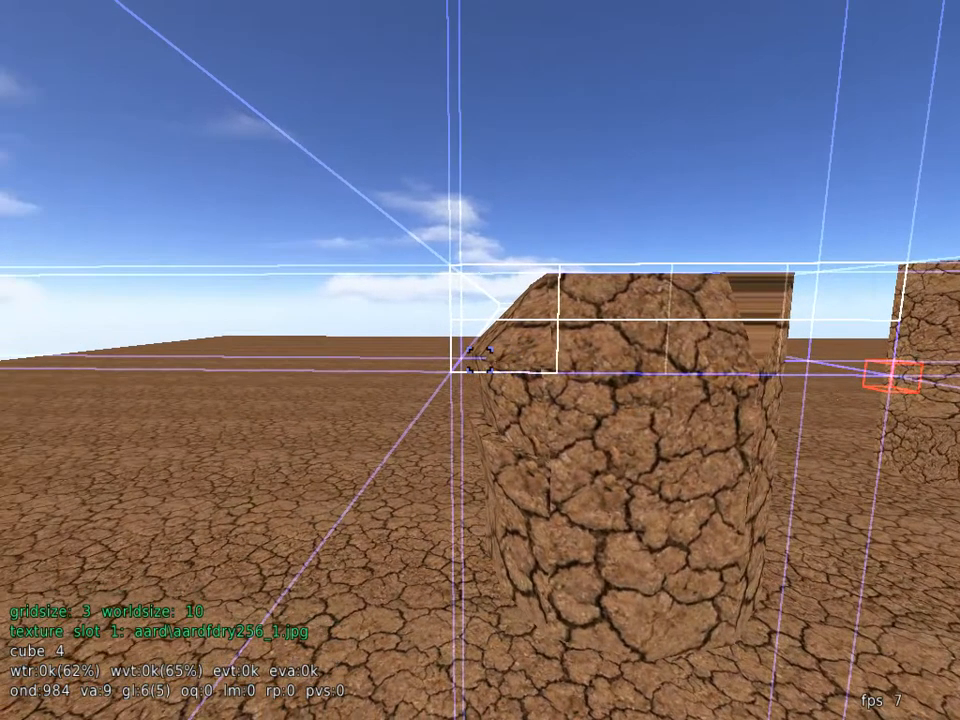
left_click_drag(480, 360, 480, 360)
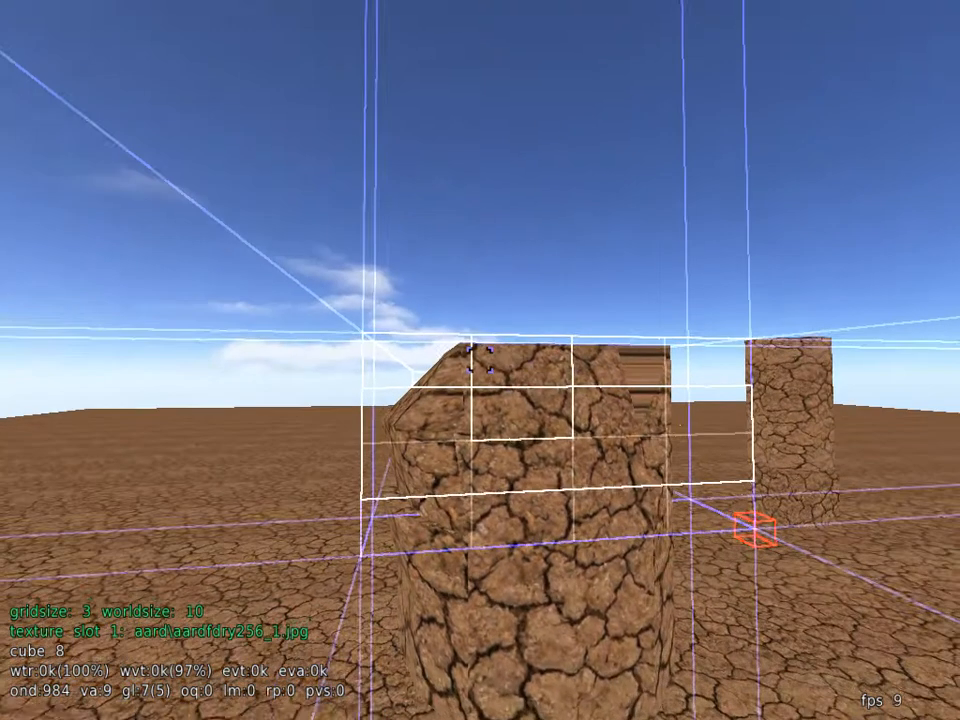
left_click(480, 360)
Select the bottom row of four cubes on the block face, push its lower edge inward, and clear the selection
key("w")
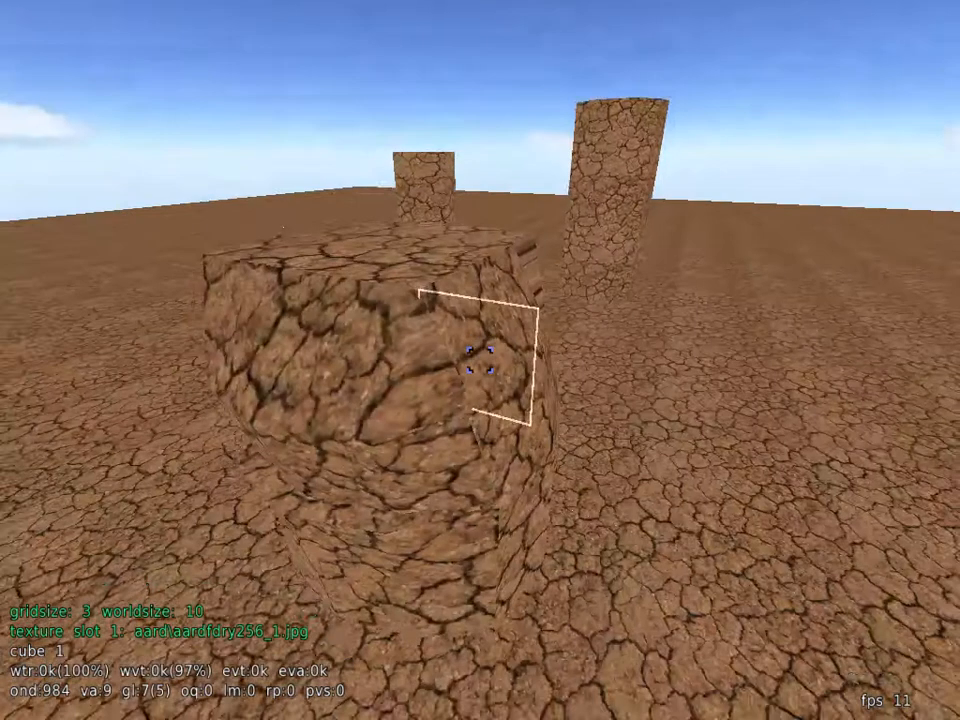
key("w")
key("s")
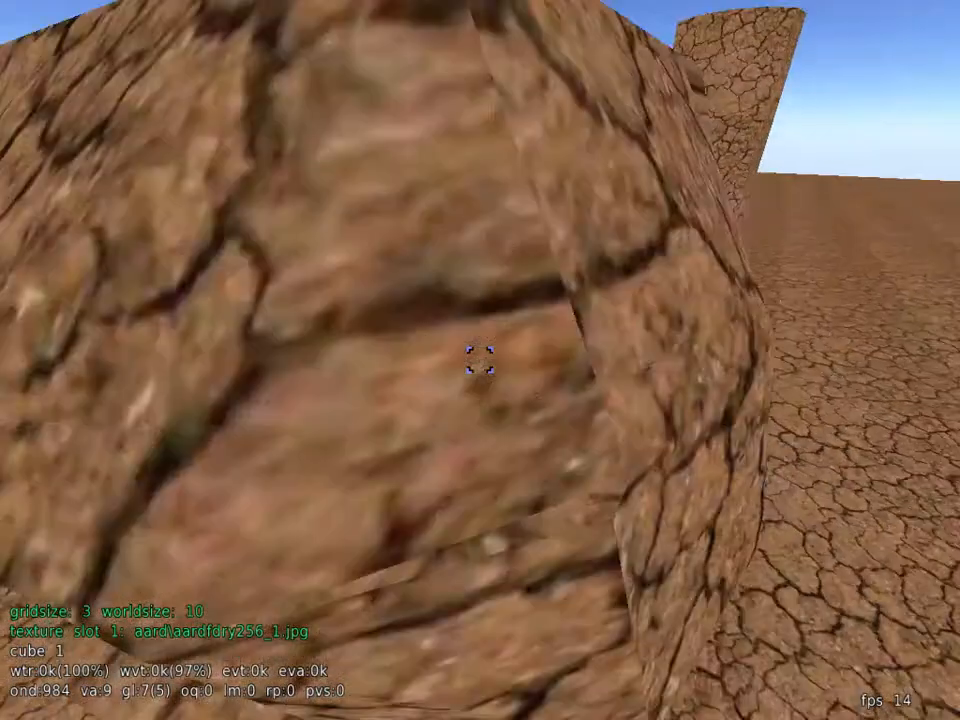
key("w")
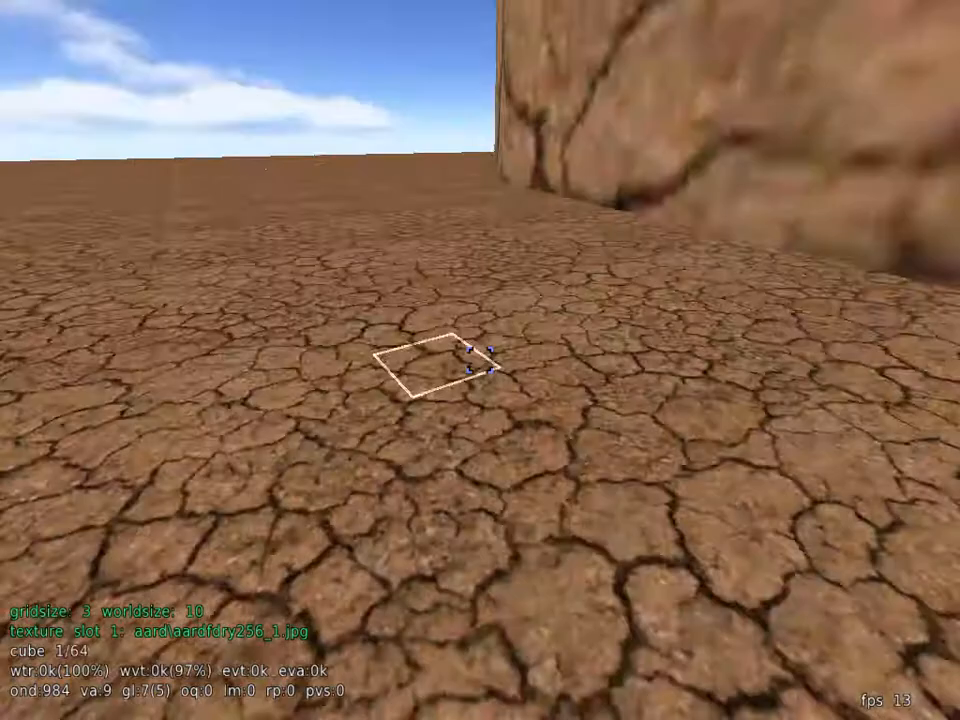
key("s")
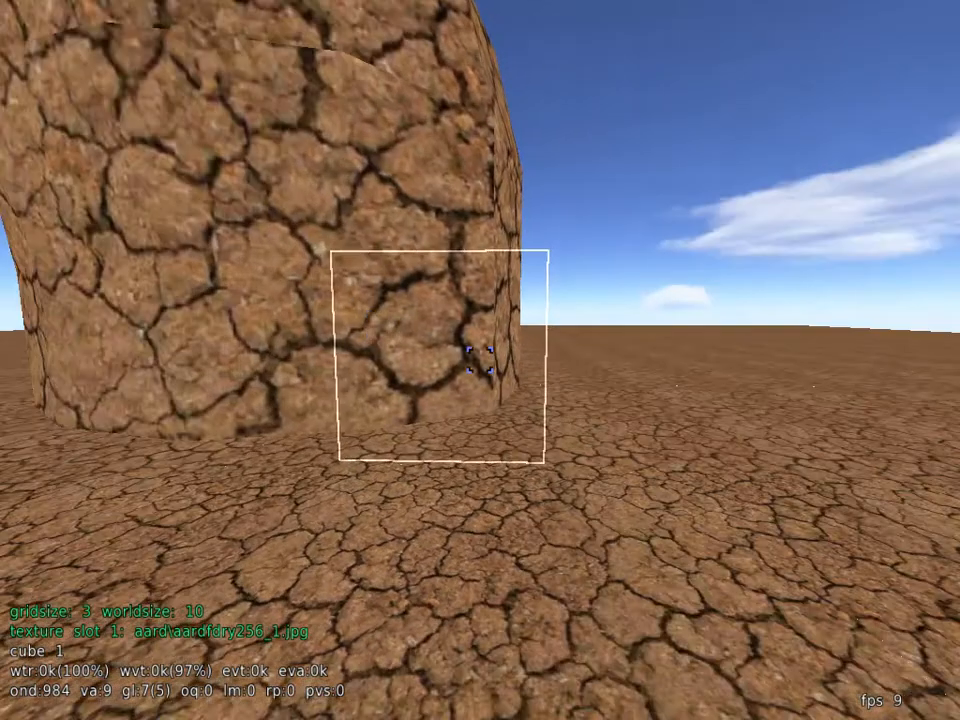
left_click(480, 360)
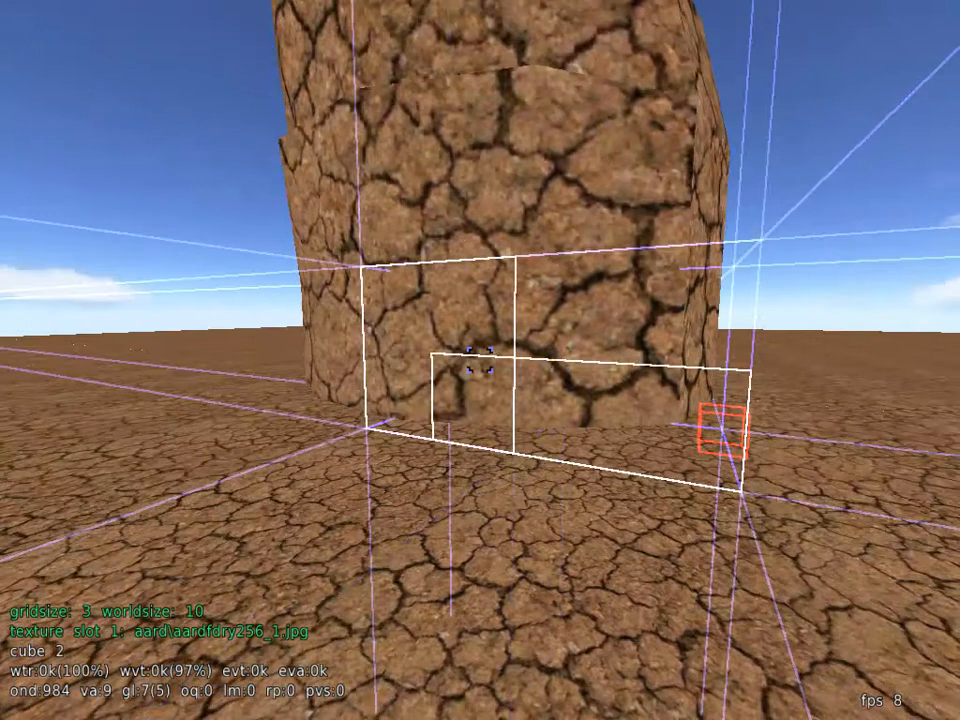
left_click_drag(480, 360, 480, 360)
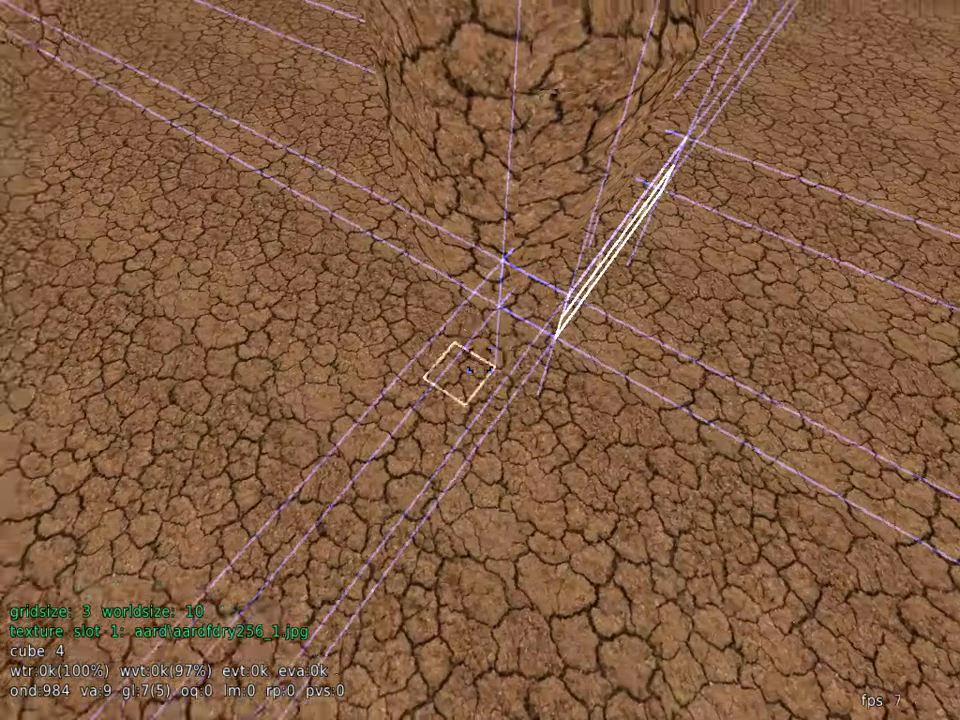
key("space")
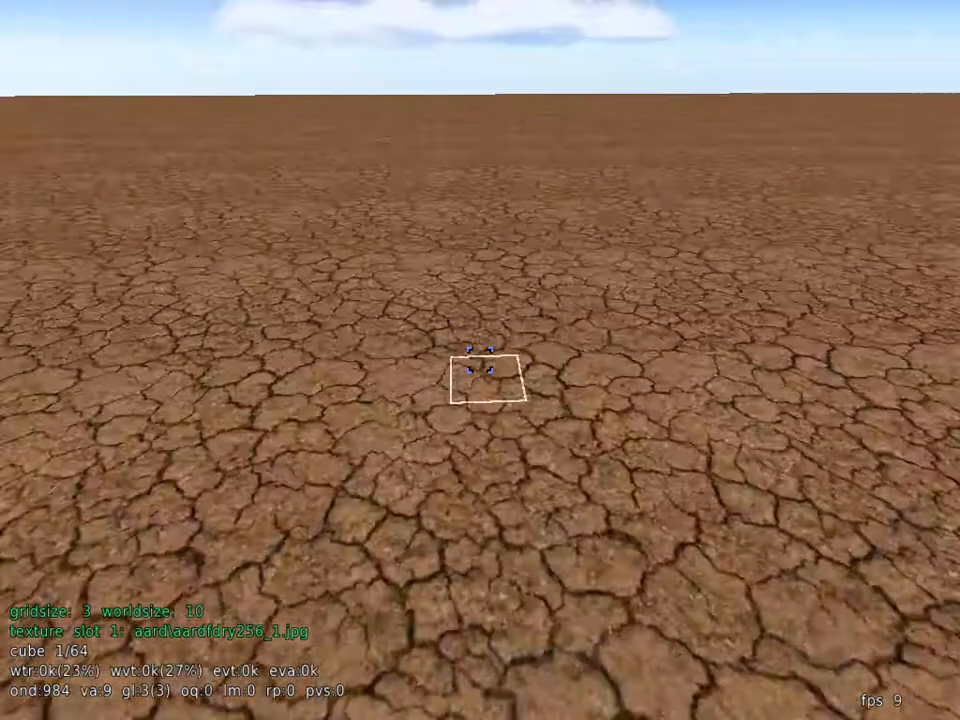
Select a 4 by 10 cube area on open ground and raise it two cubes into a platform
key("s")
left_click_drag(487, 370, 480, 360)
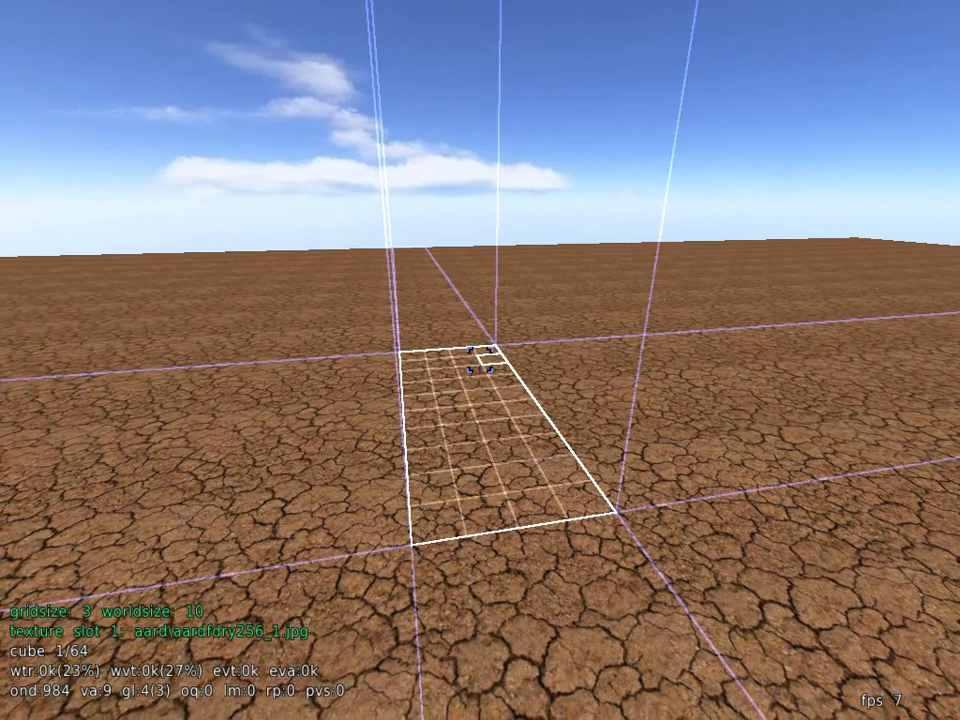
scroll(480, 360, "down", 2)
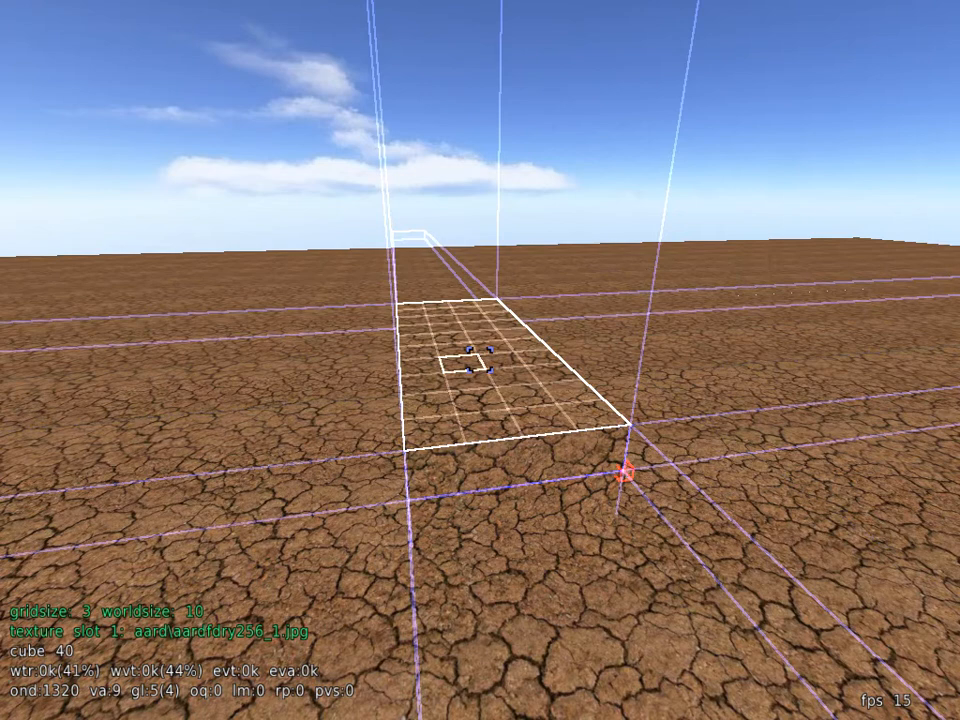
Select the cube at one corner of the raised platform, then select a 4 by 8 cube area on its top
key("w")
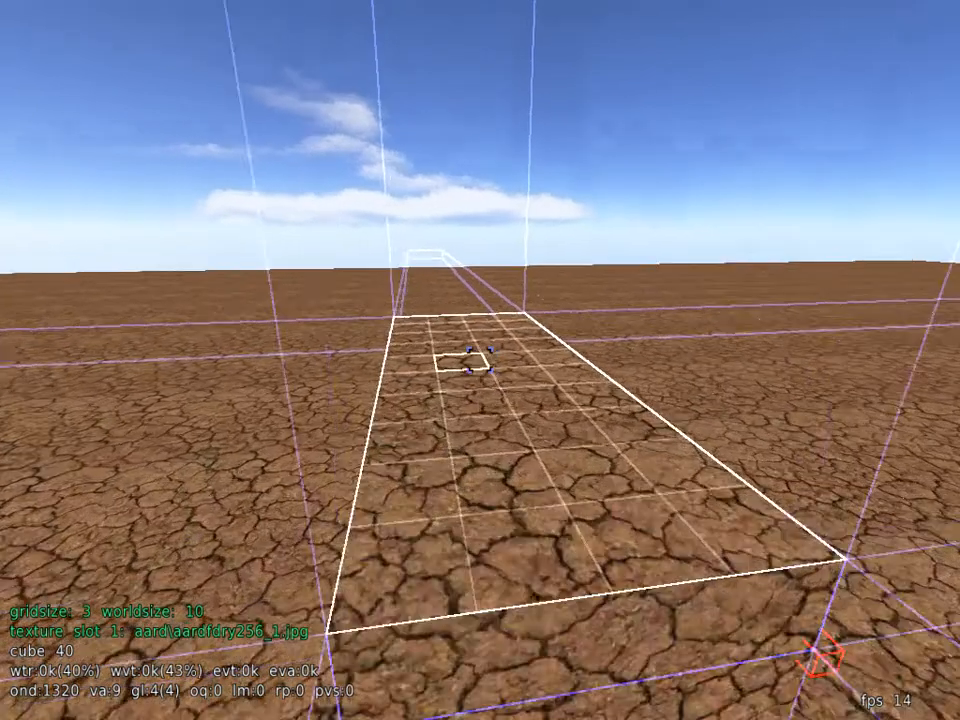
key("w")
key("s")
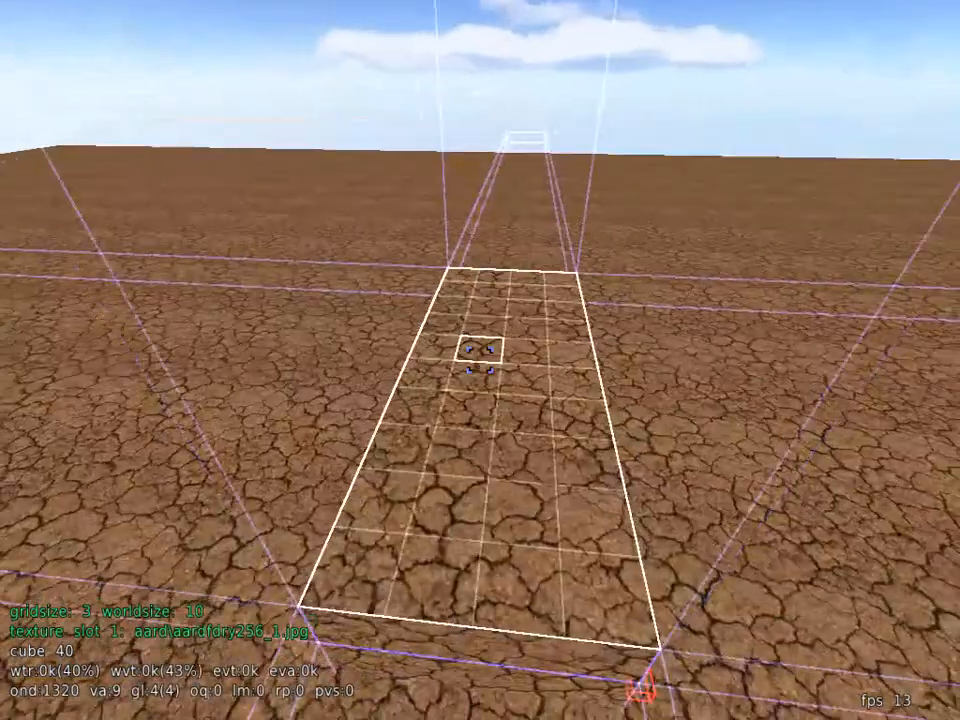
key("w")
key("s")
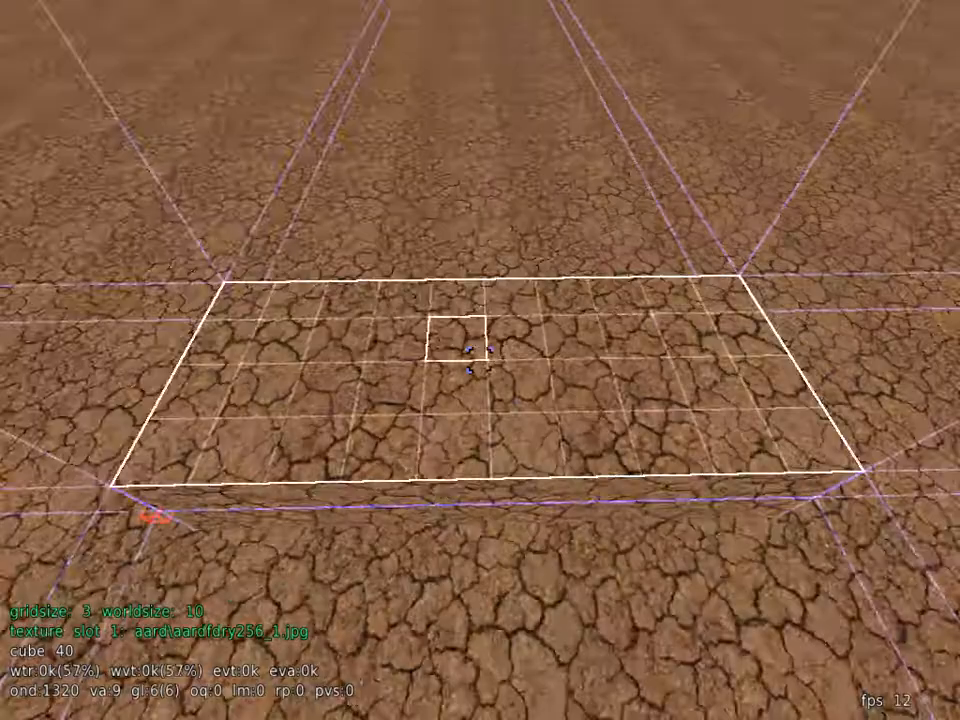
key("w")
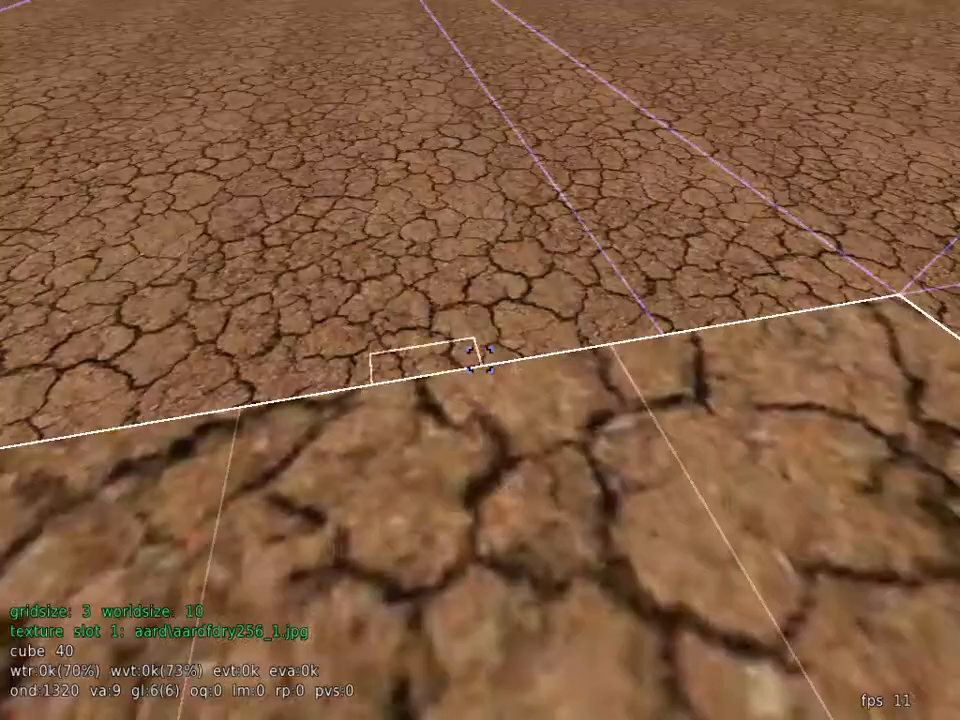
key("s")
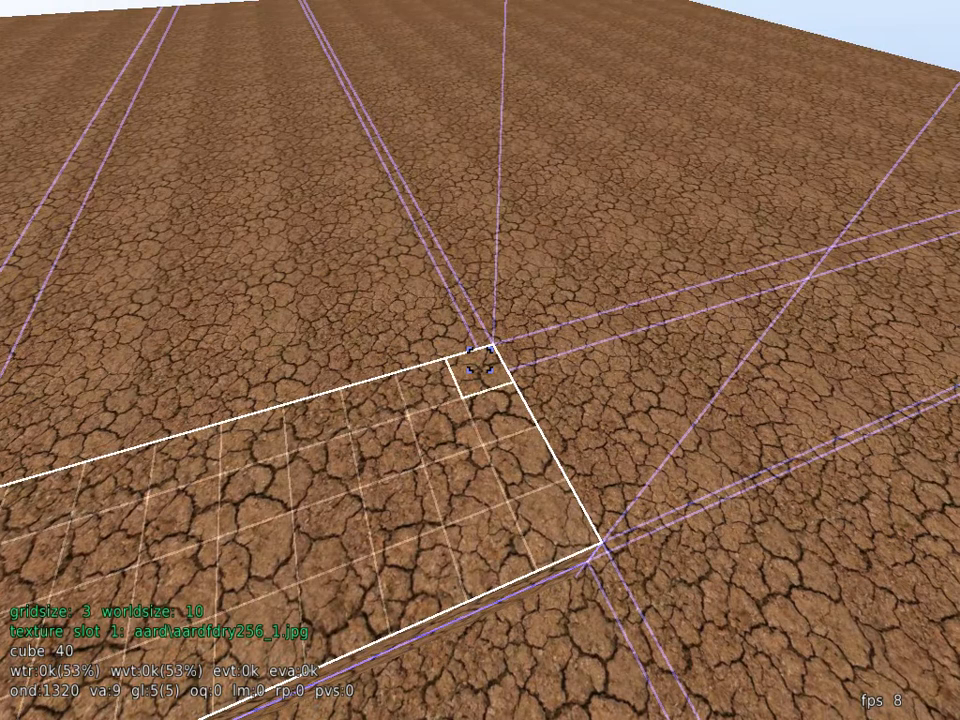
left_click(480, 360)
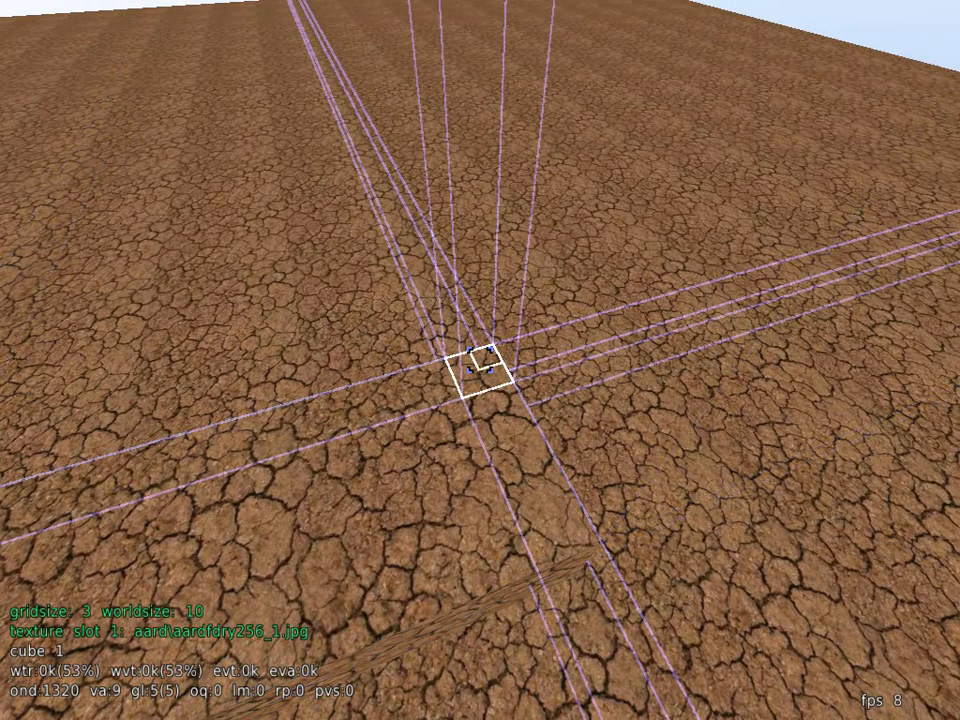
left_click_drag(480, 360, 480, 360)
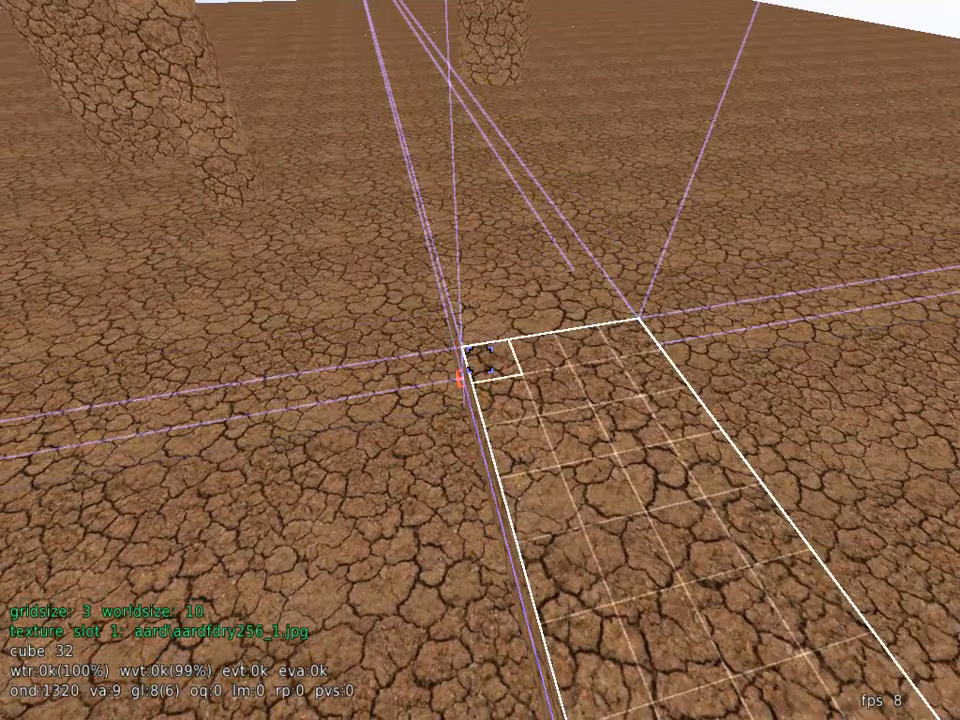
Select the inner corners of a 2 by 7 cube strip on the platform, then select the full 4 by 10 top
key("w")
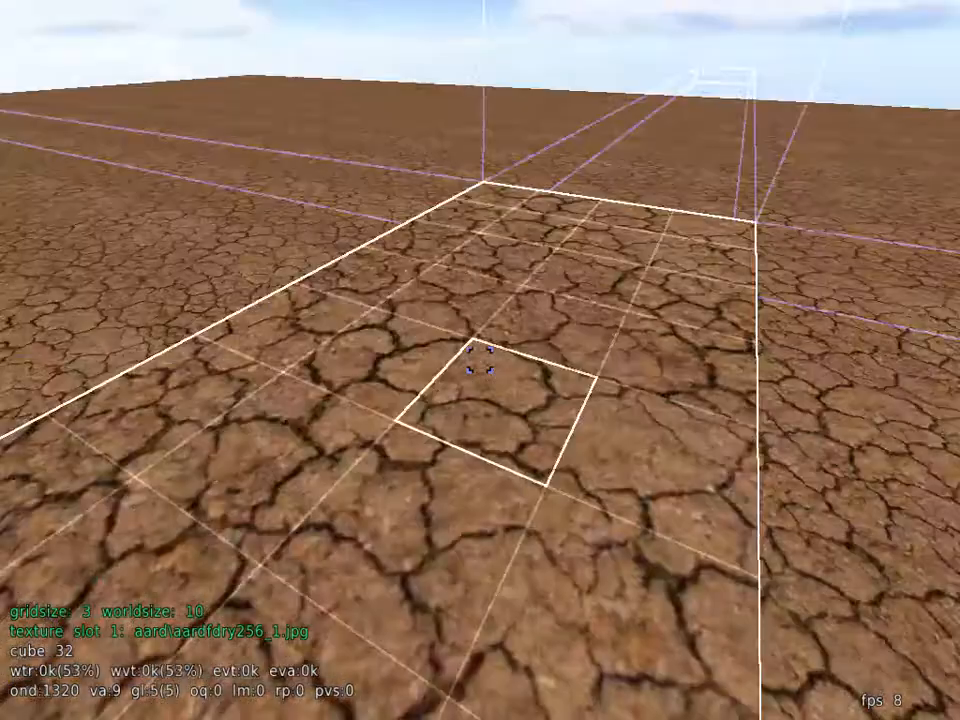
key("s")
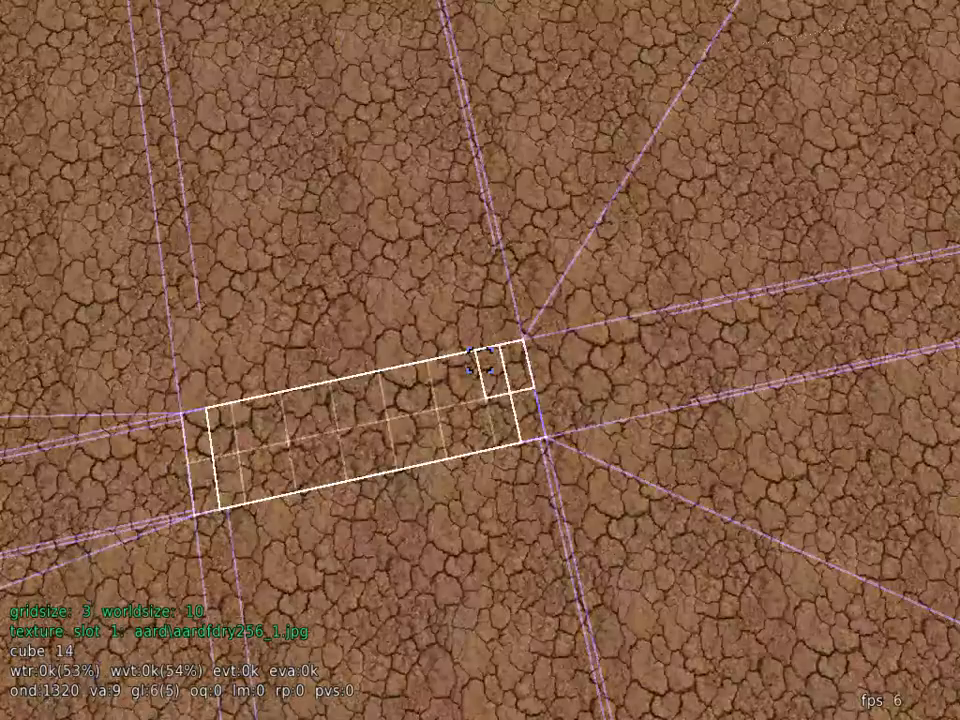
right_click_drag(480, 360, 480, 360)
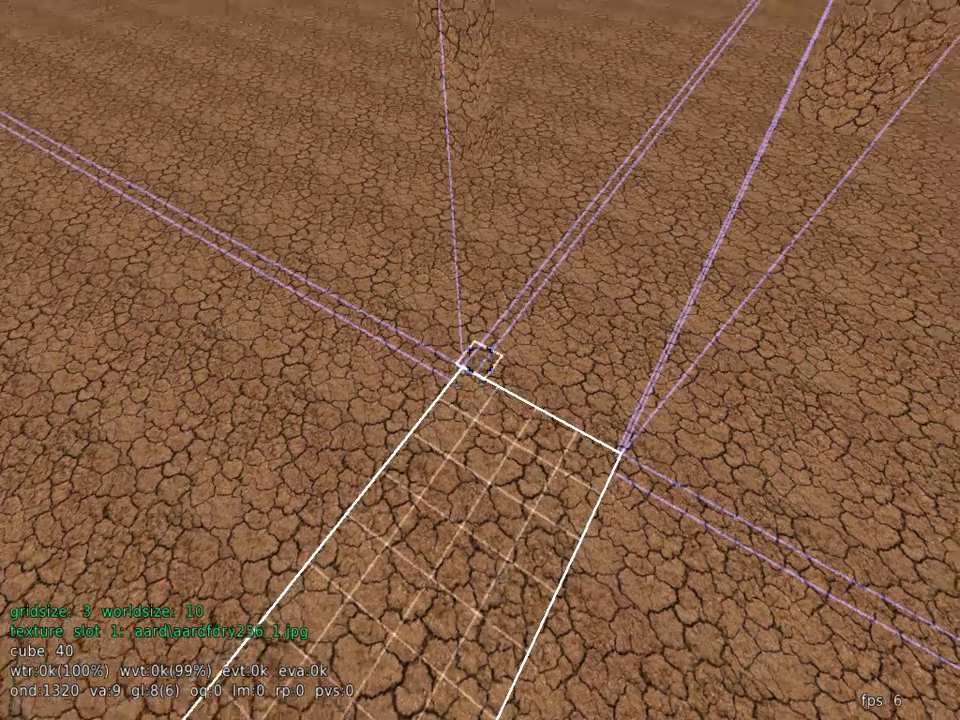
Push and pull the selected 4 by 10 cube area in several increments to adjust the platform's height
key("w")
key("w")
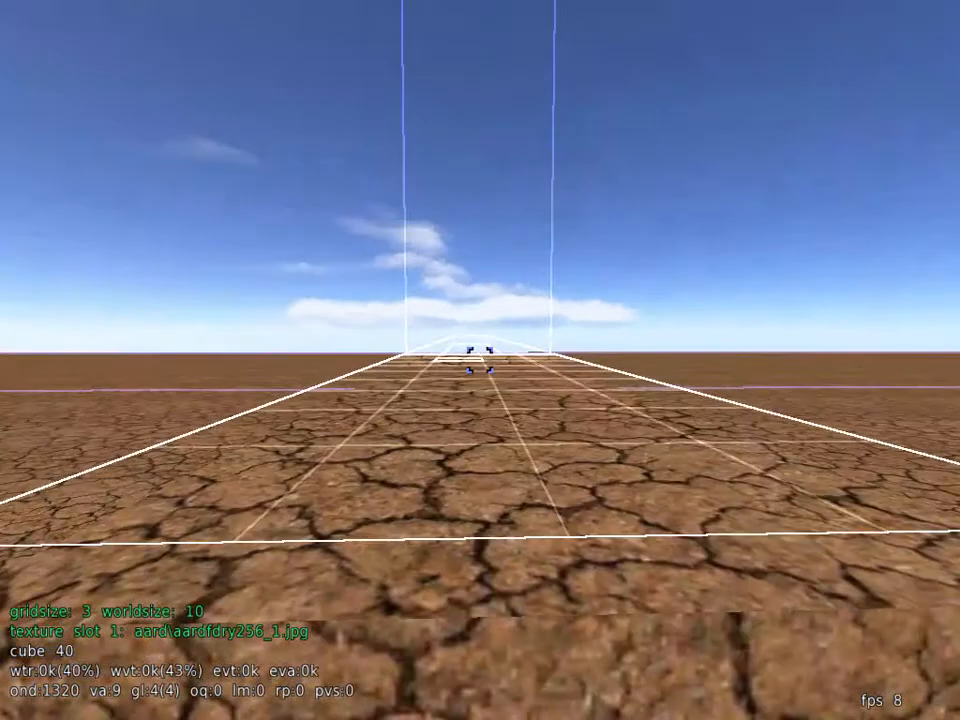
key("w")
key("s")
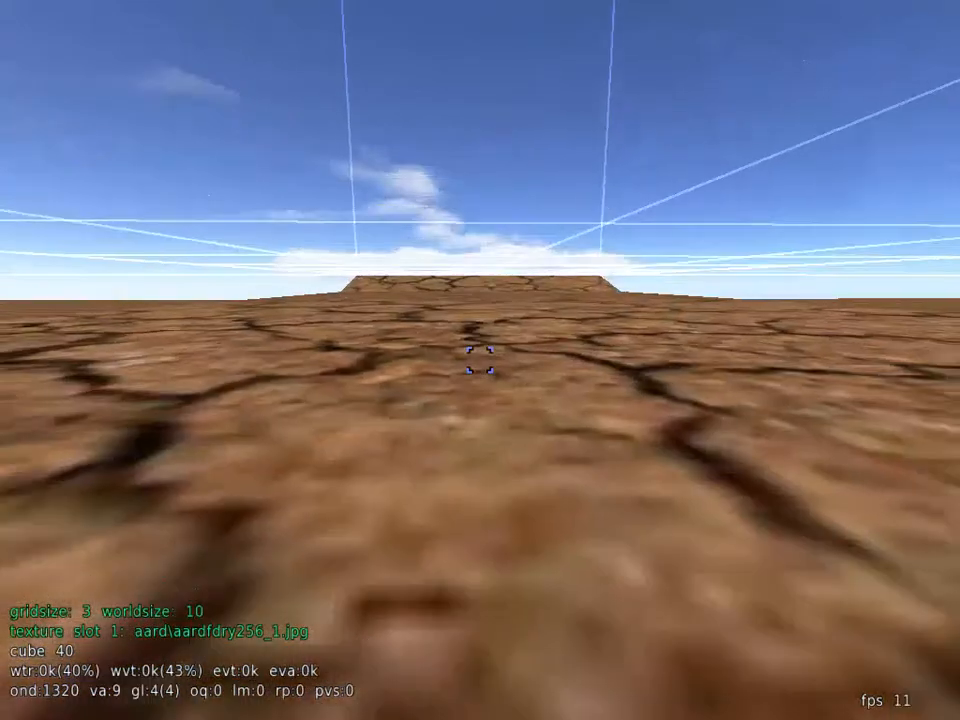
key("s")
key("w")
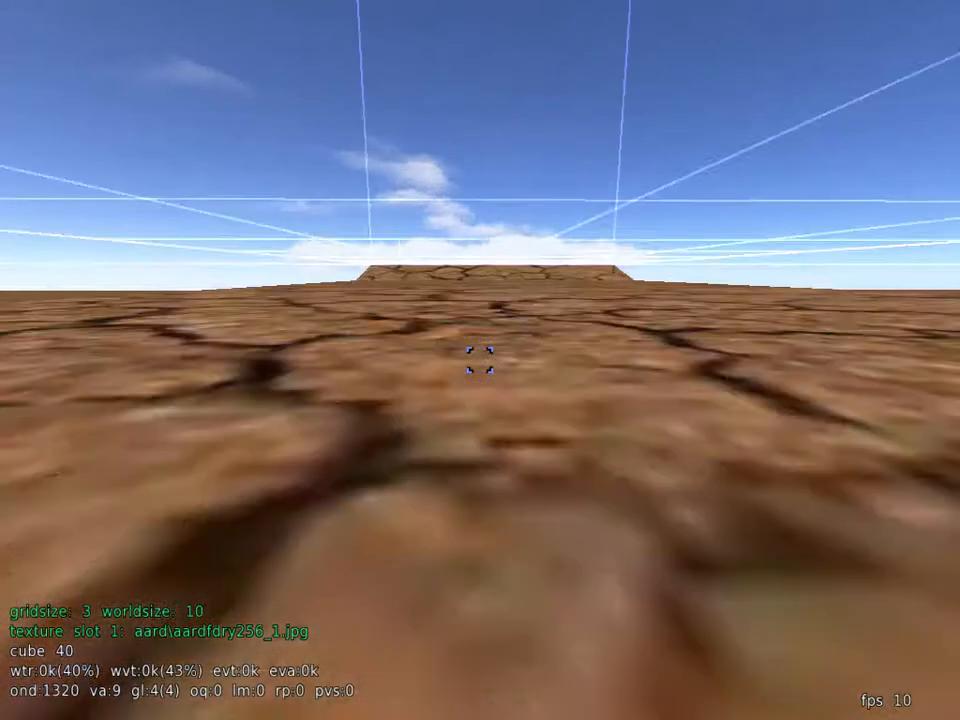
scroll(480, 360, "up", 3)
scroll(480, 360, "down", 3)
scroll(480, 360, "up", 1)
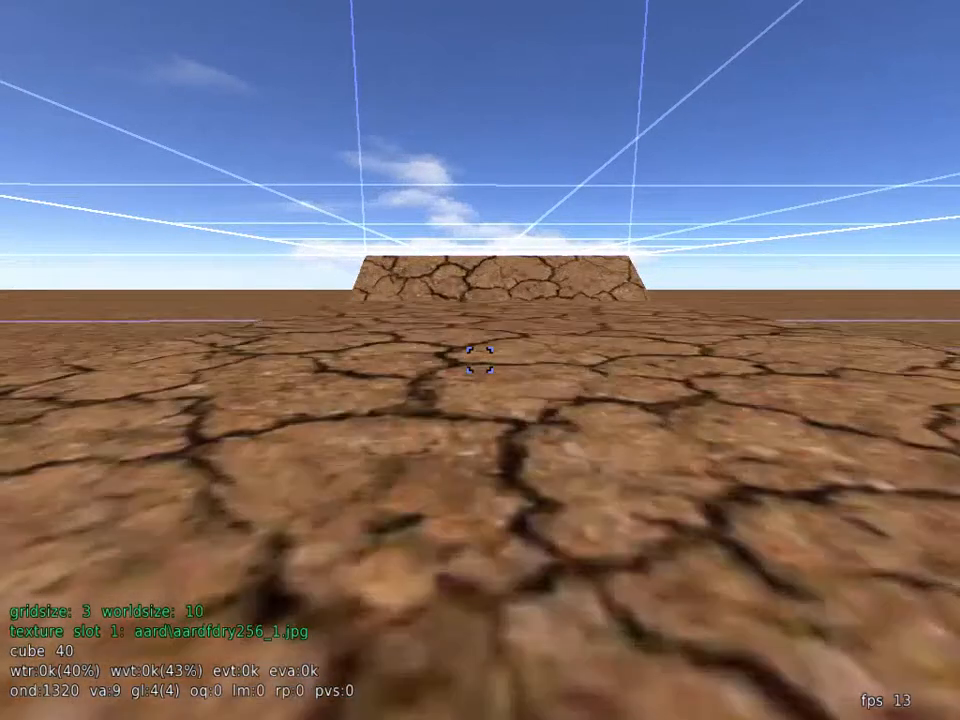
Adjust the height of the selected 4 by 10 cube area by one more increment
scroll(480, 360, "down", 1)
key("w")
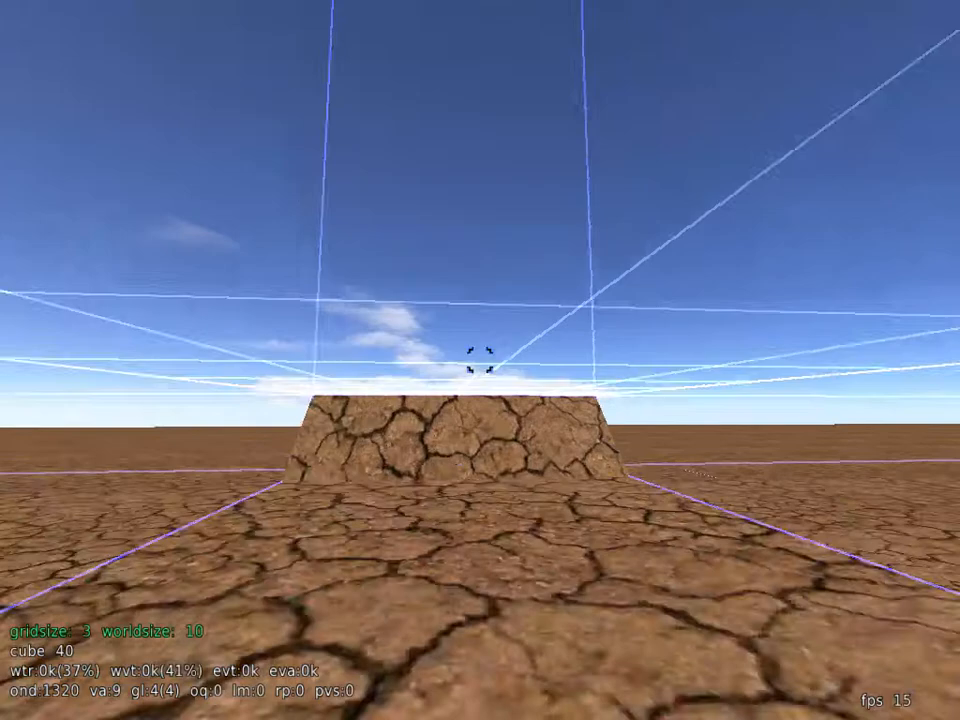
key("s")
key("s")
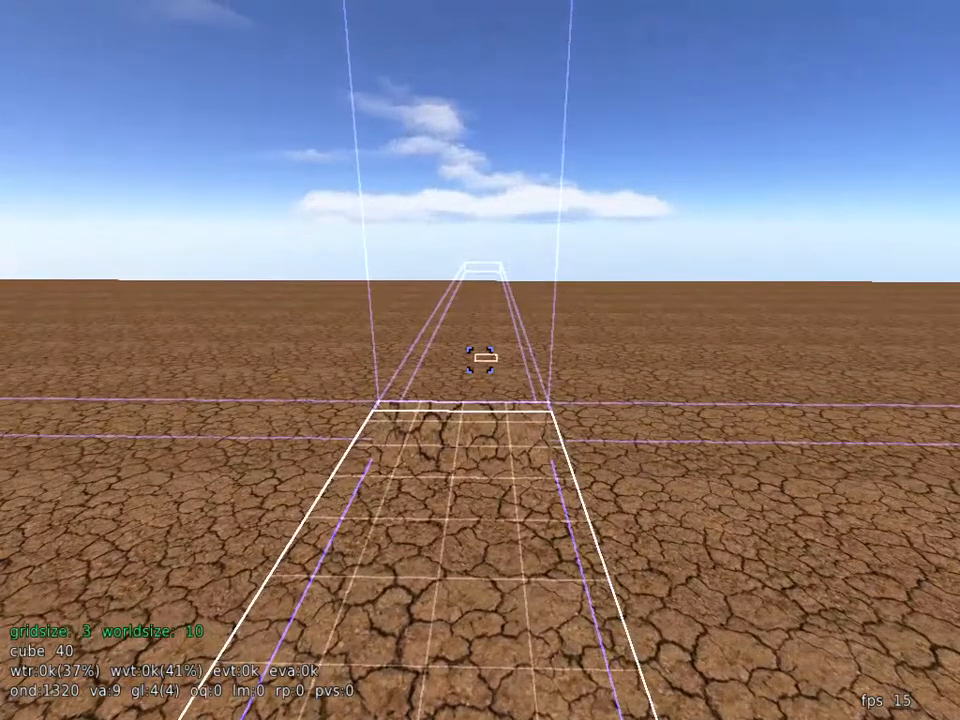
Switch to play mode, walk and jump around the raised platform to inspect its shape, and return to edit mode
key("space")
key("e")
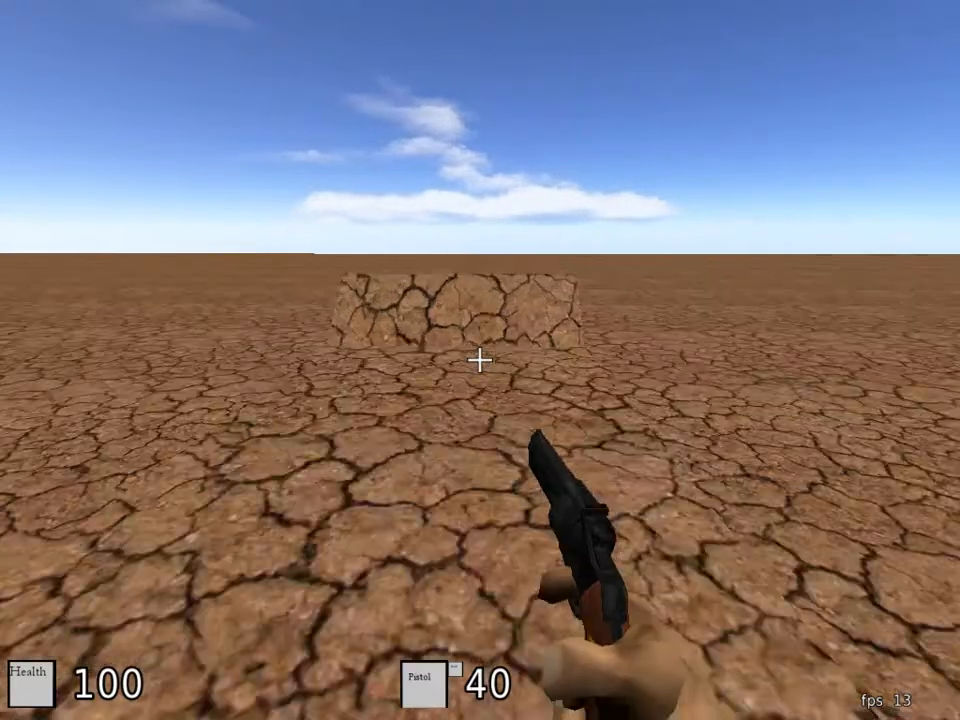
key("w")
key("space")
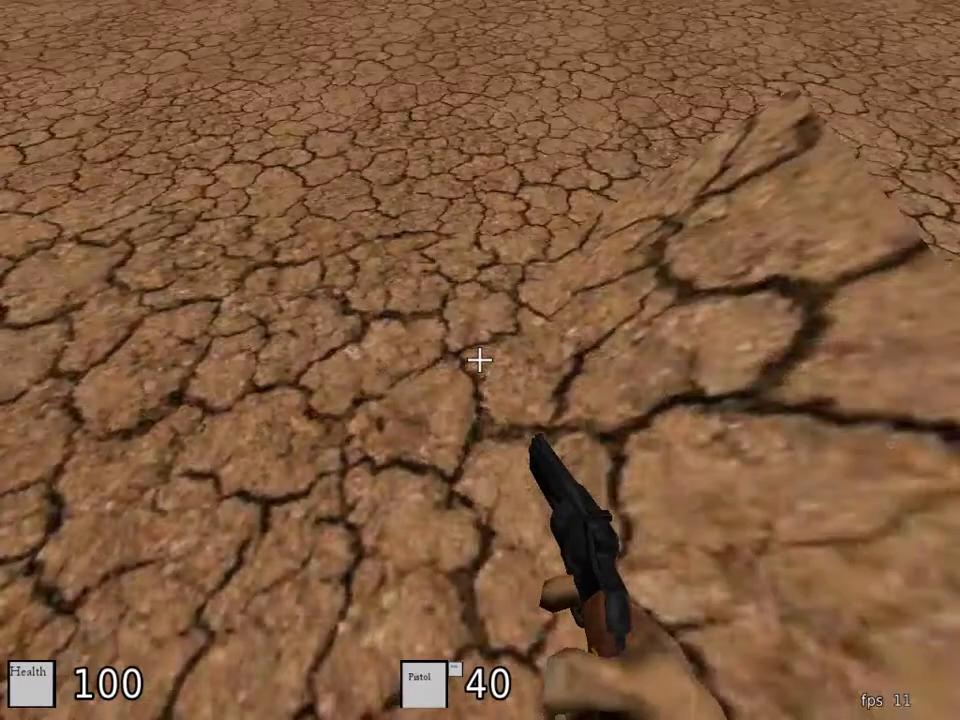
key("w")
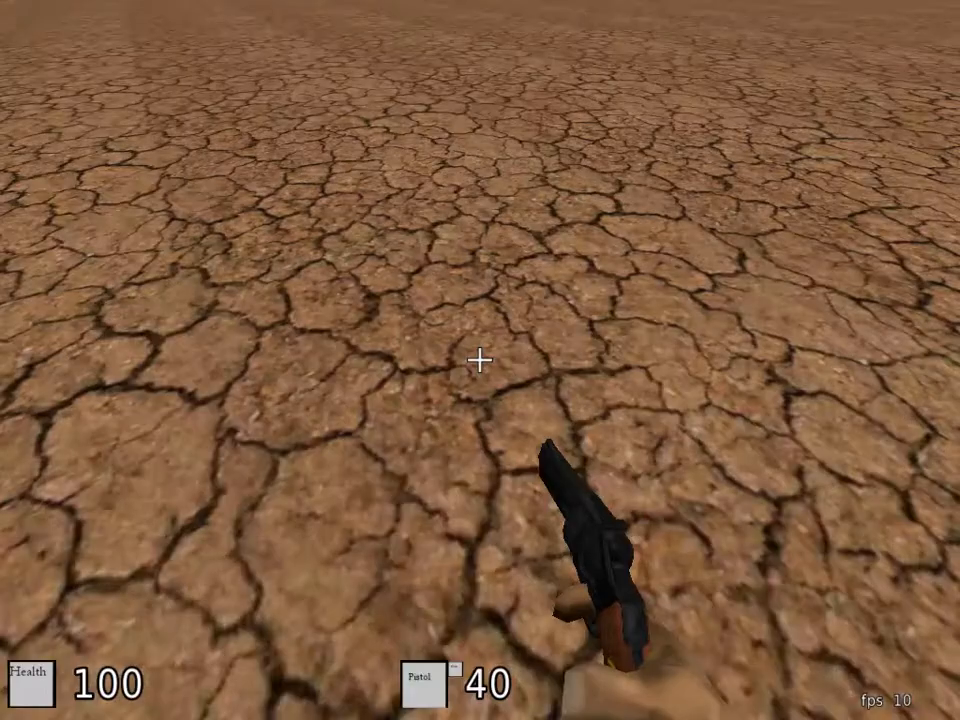
key("w")
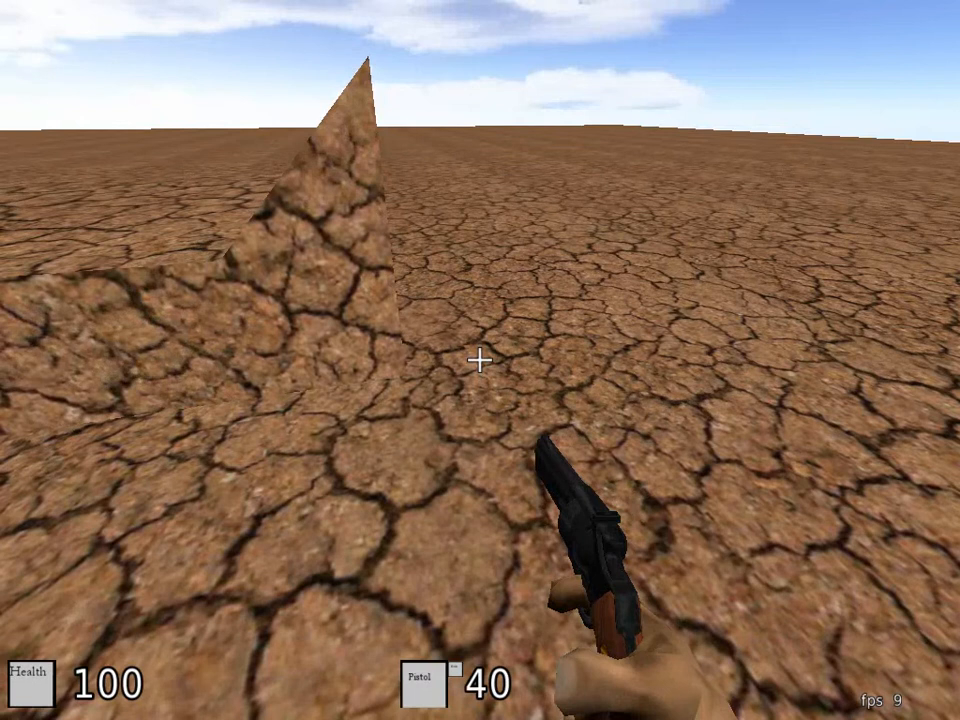
key("e")
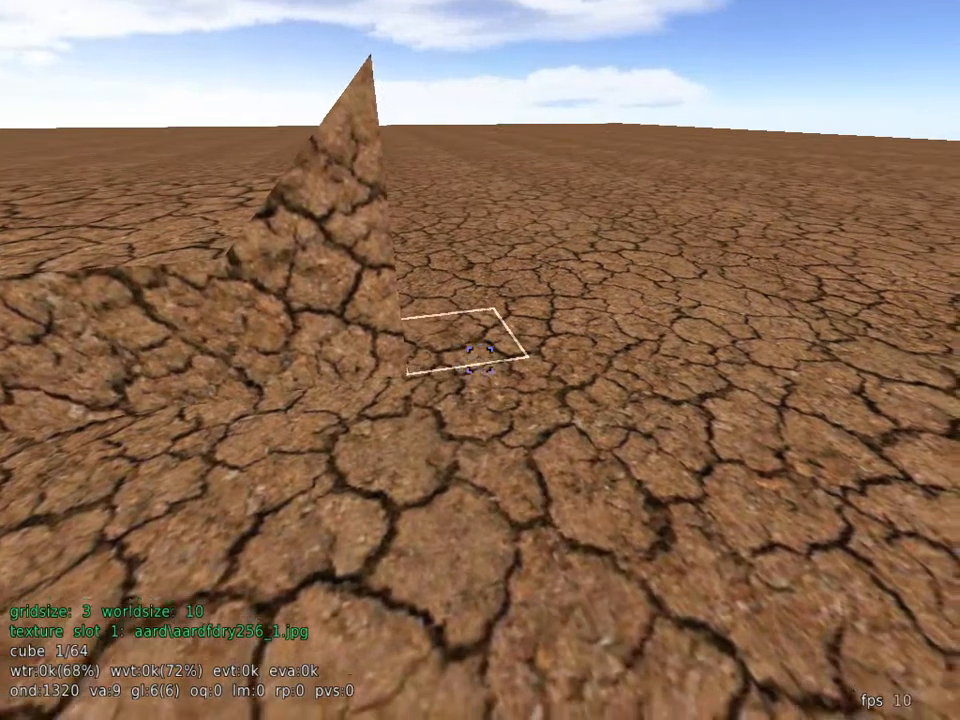
Select a row of four cubes on open ground away from the platform and raise it one cube
key("s")
key("s")
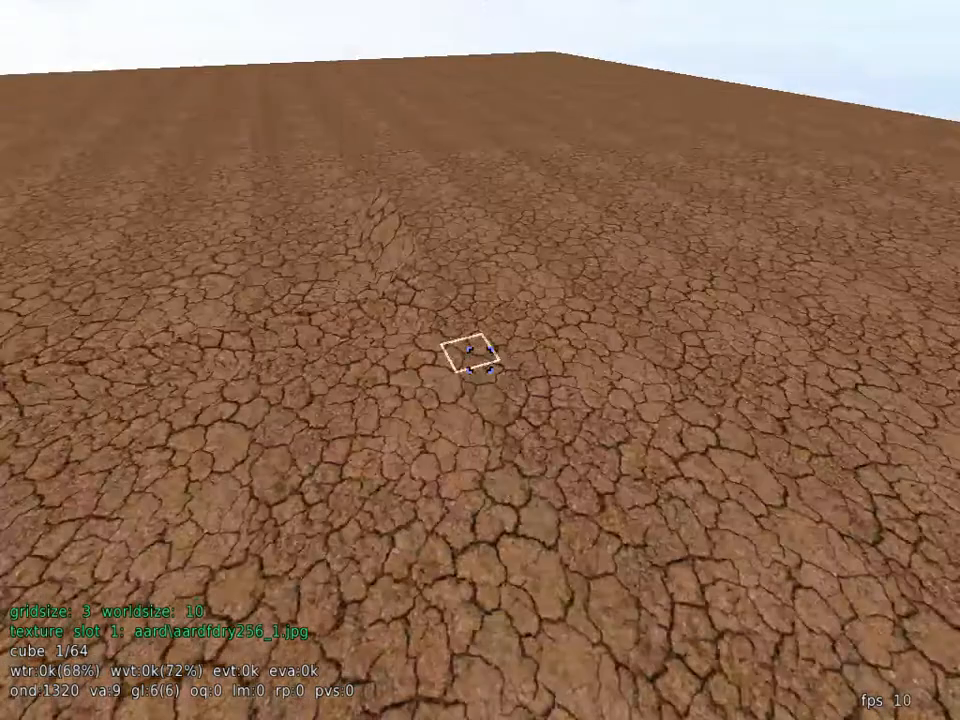
key("w")
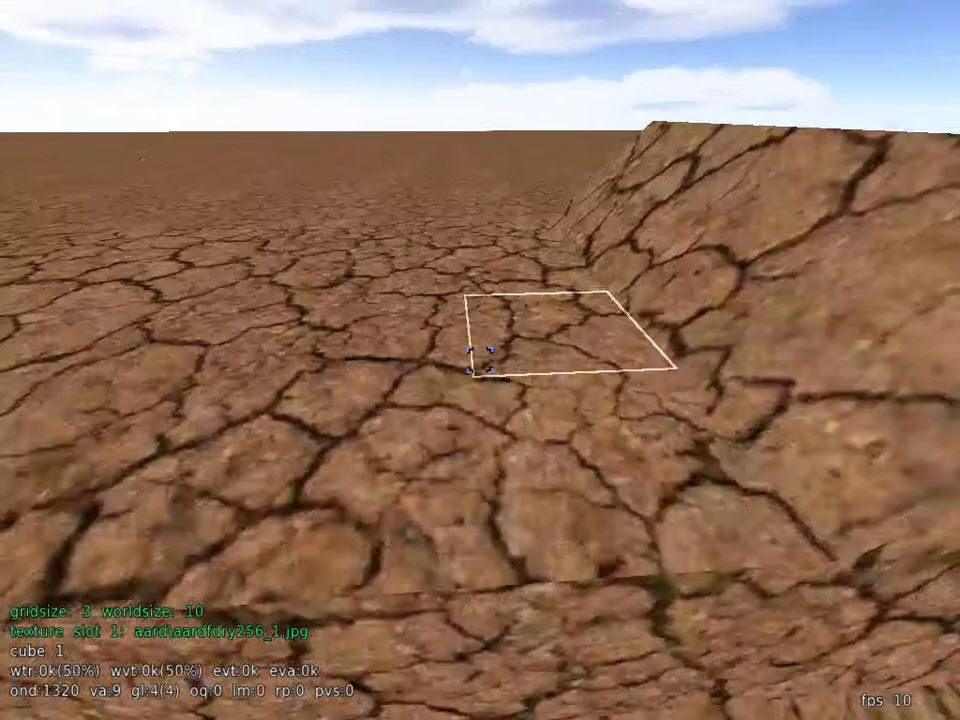
key("s")
key("s")
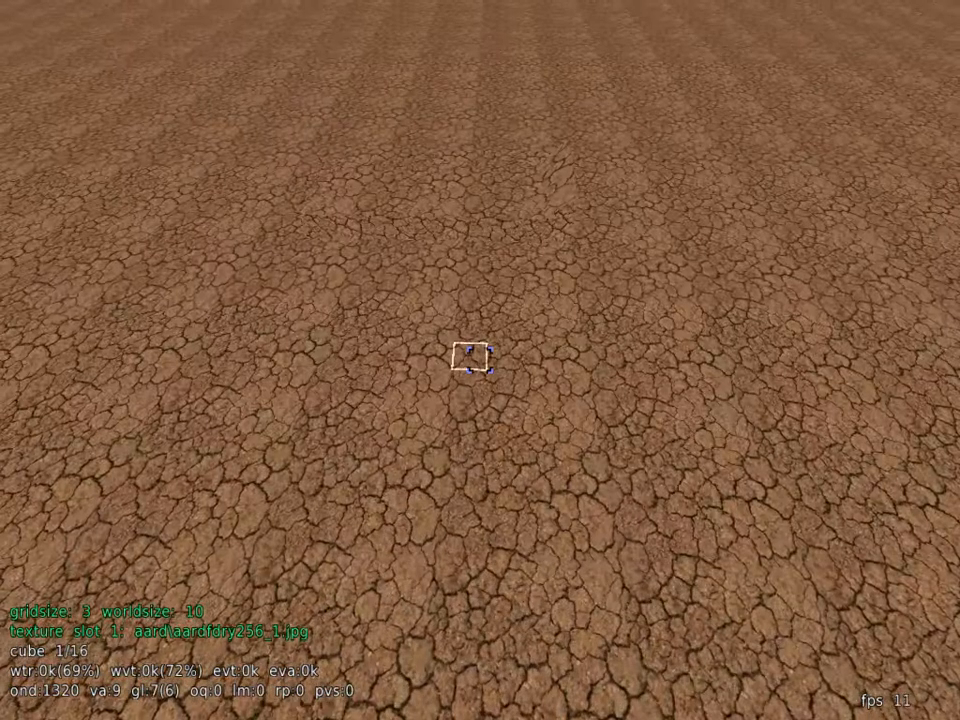
left_click_drag(480, 360, 480, 360)
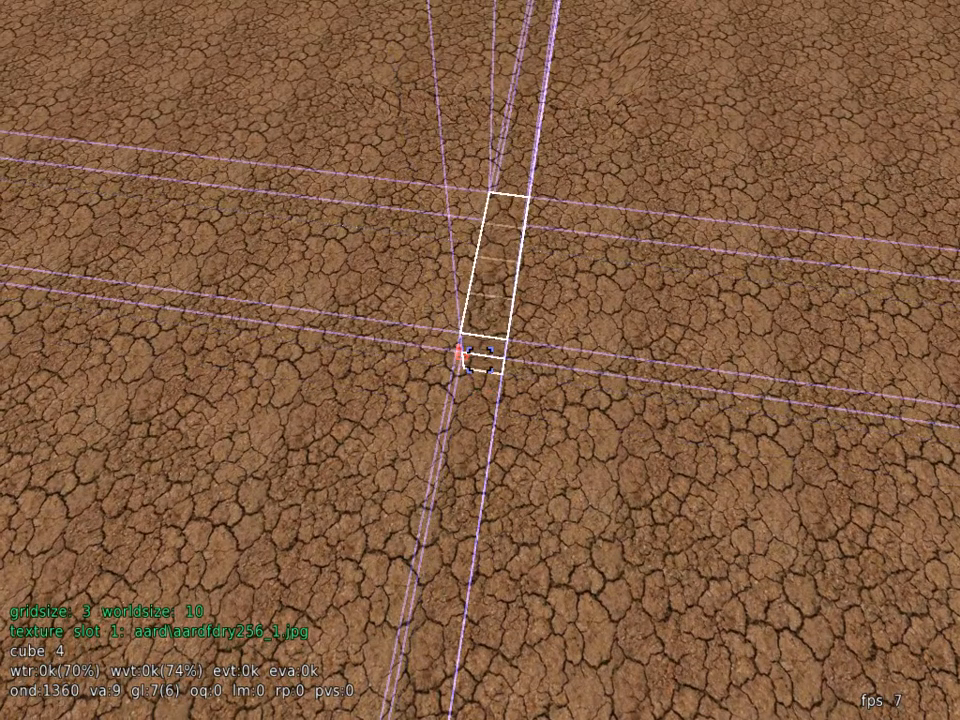
scroll(480, 360, "up", 1)
scroll(480, 360, "down", 1)
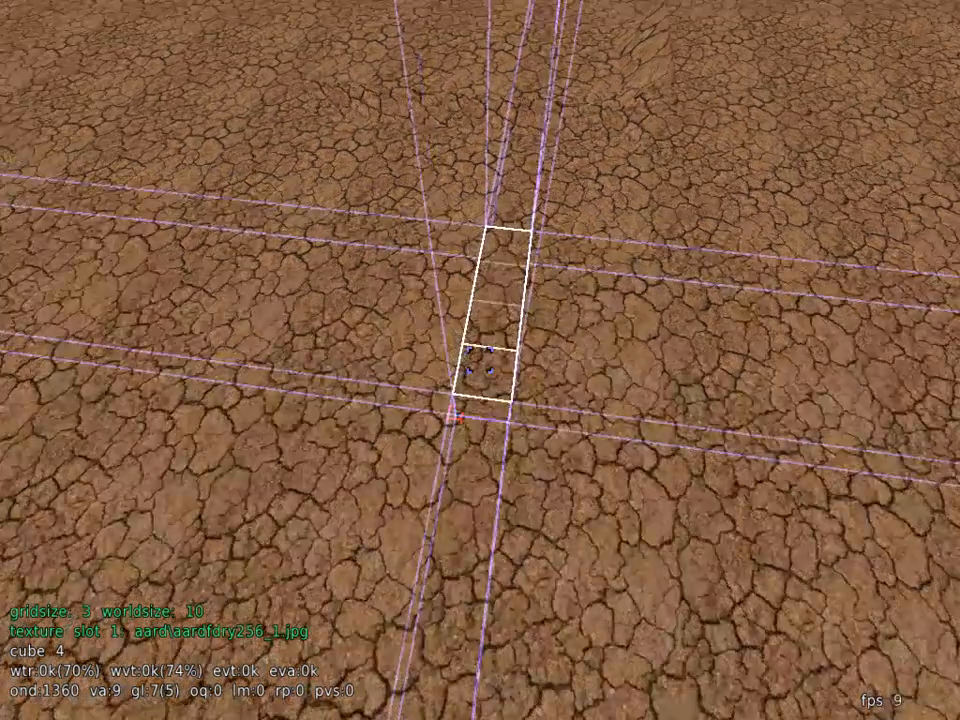
Push down one long edge of the raised four-cube row to form a wedge
key("w")
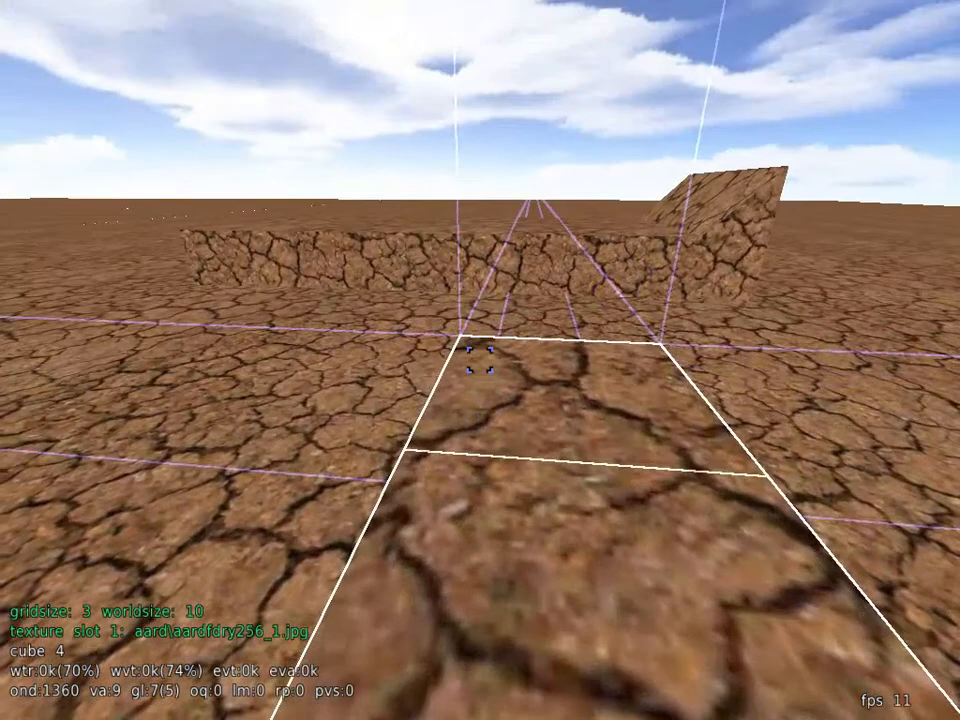
left_click_drag(480, 360, 480, 360)
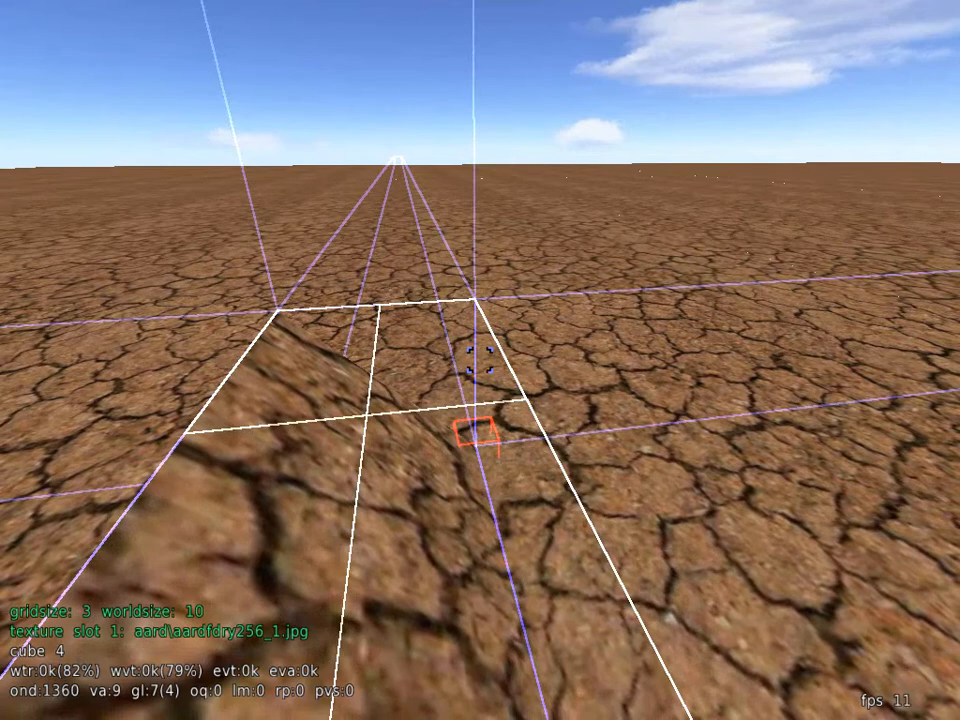
key("s")
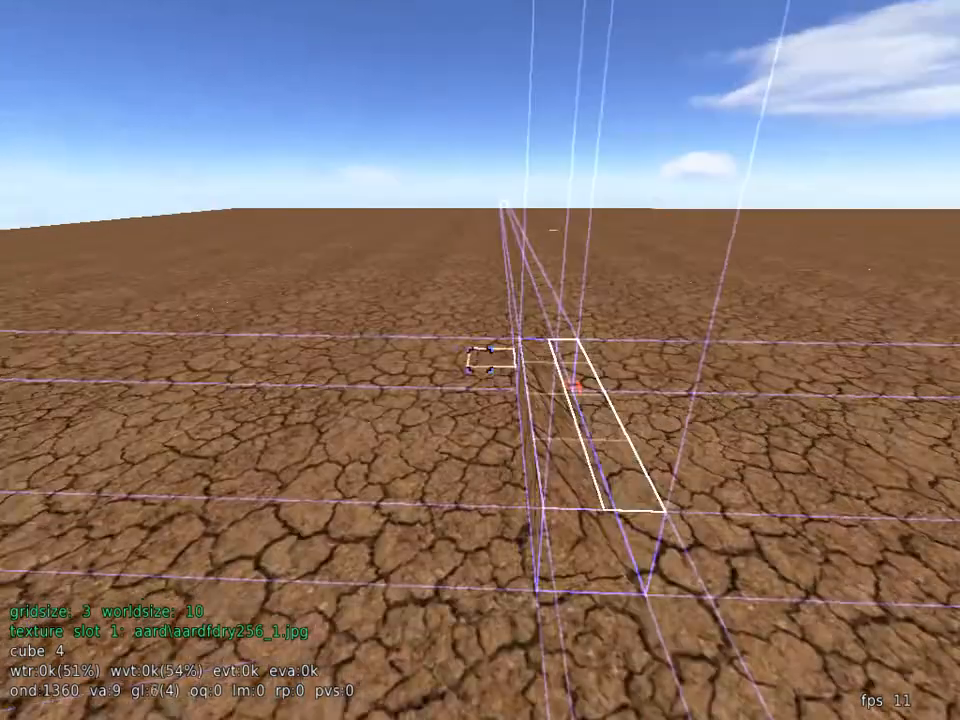
key("w")
key("s")
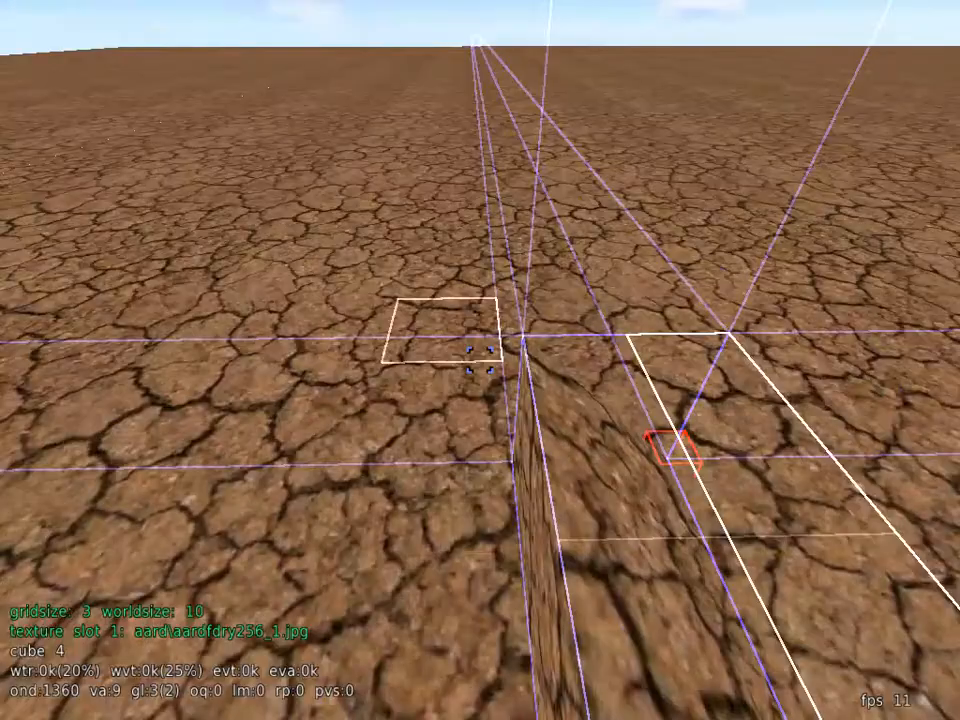
key("s")
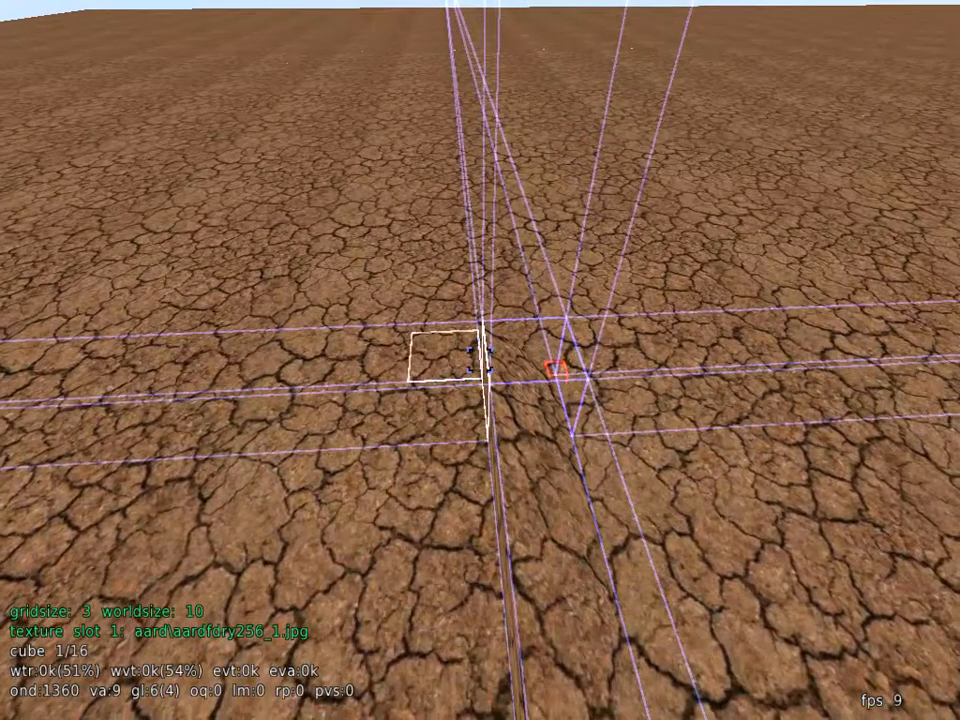
Select the row of four ground cubes along the wedge's vertical side and raise it one cube
key("w")
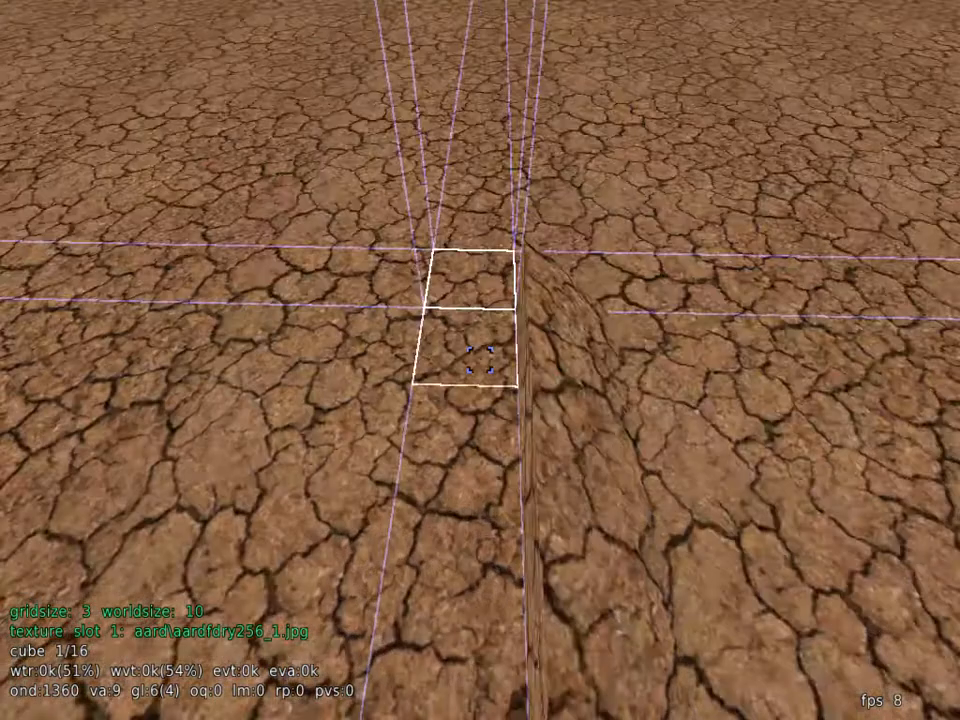
key("w")
key("s")
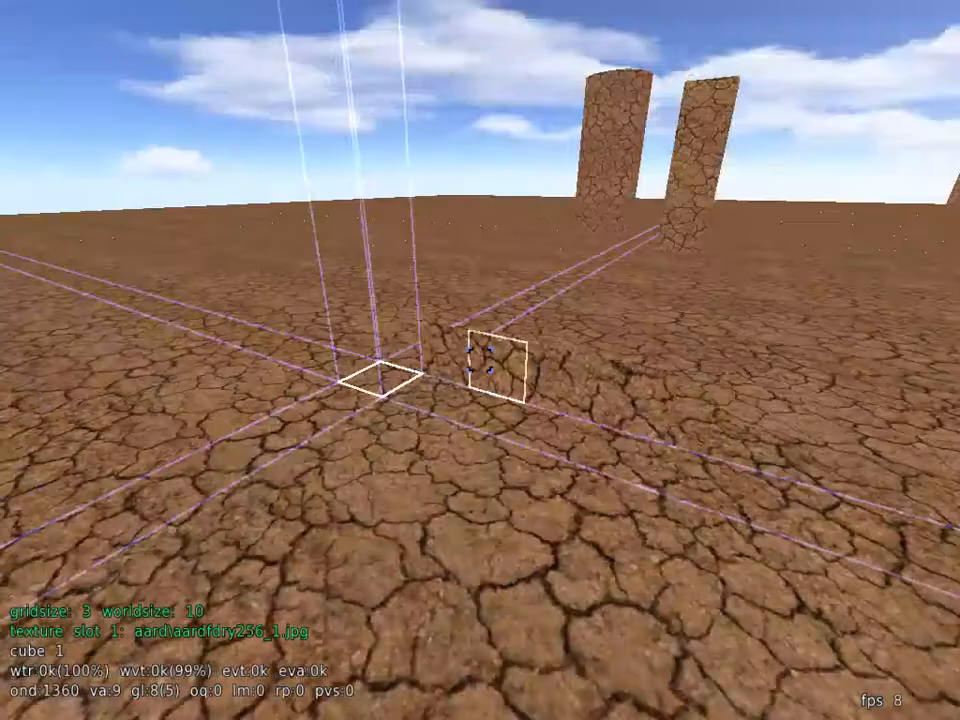
key("w")
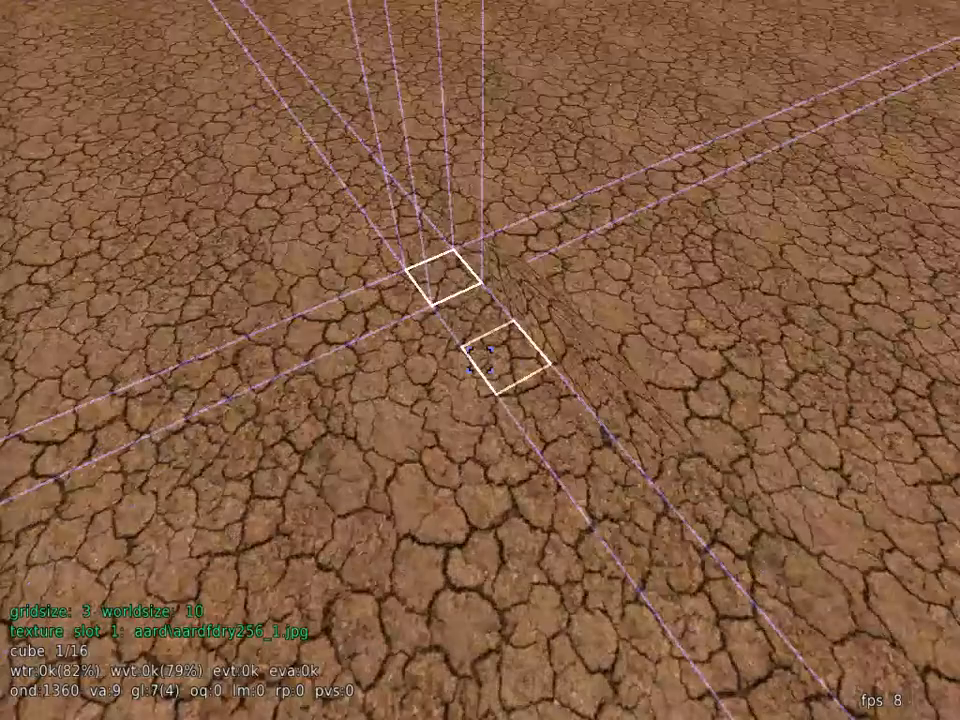
key("w")
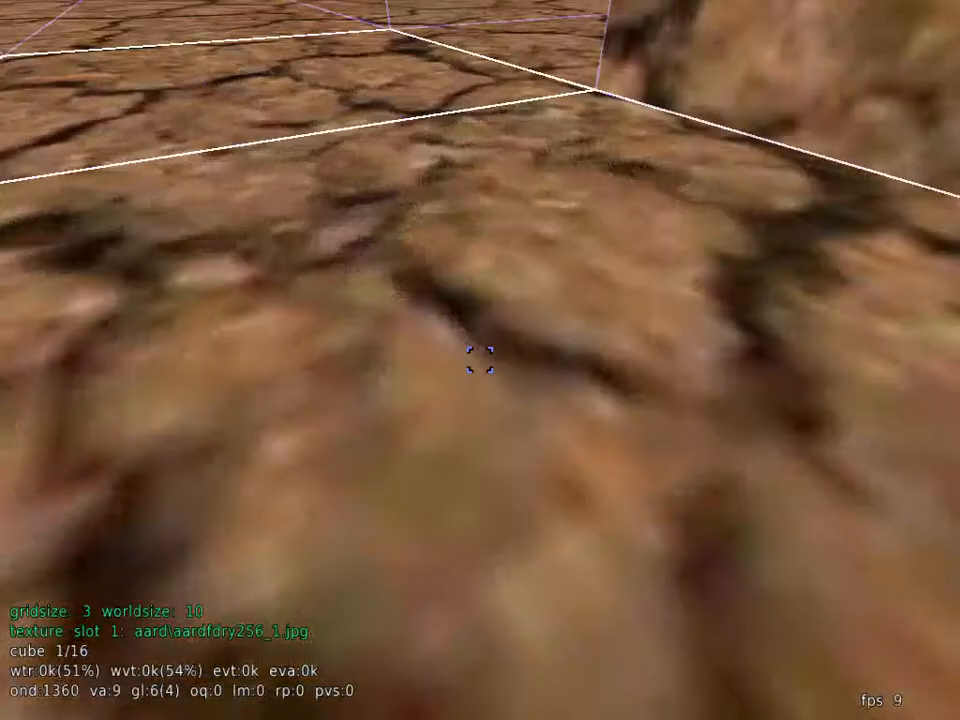
key("s")
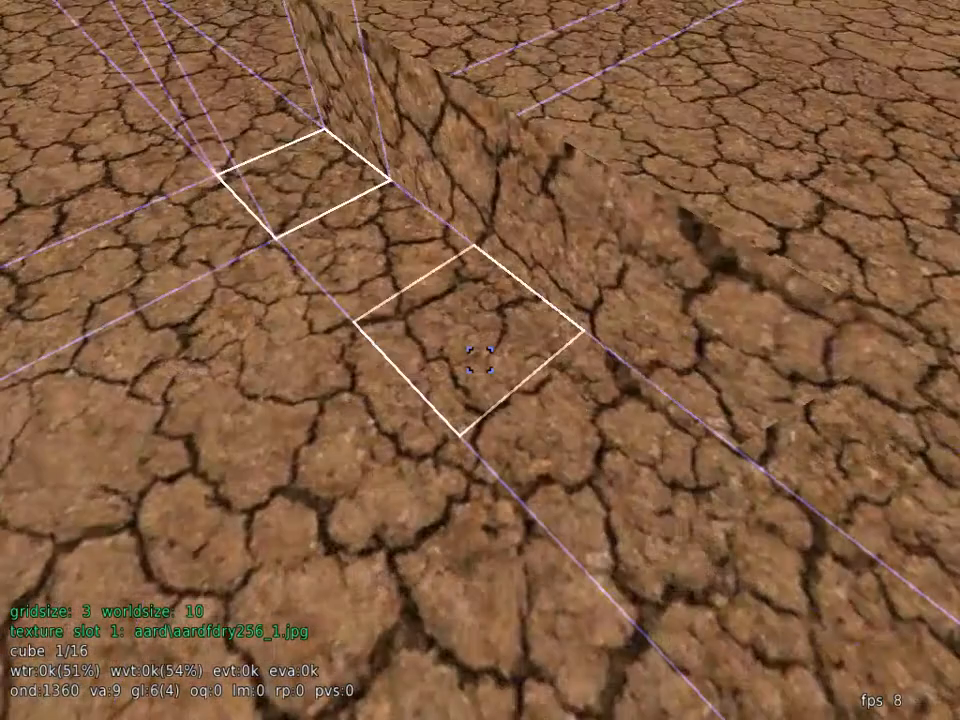
key("s")
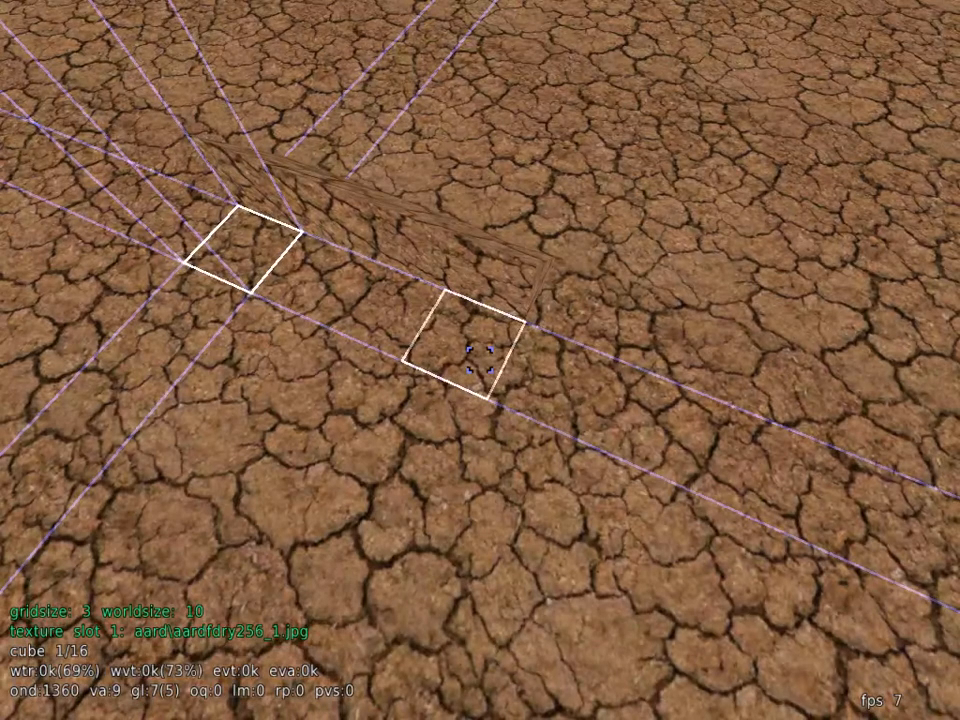
right_click(479, 359)
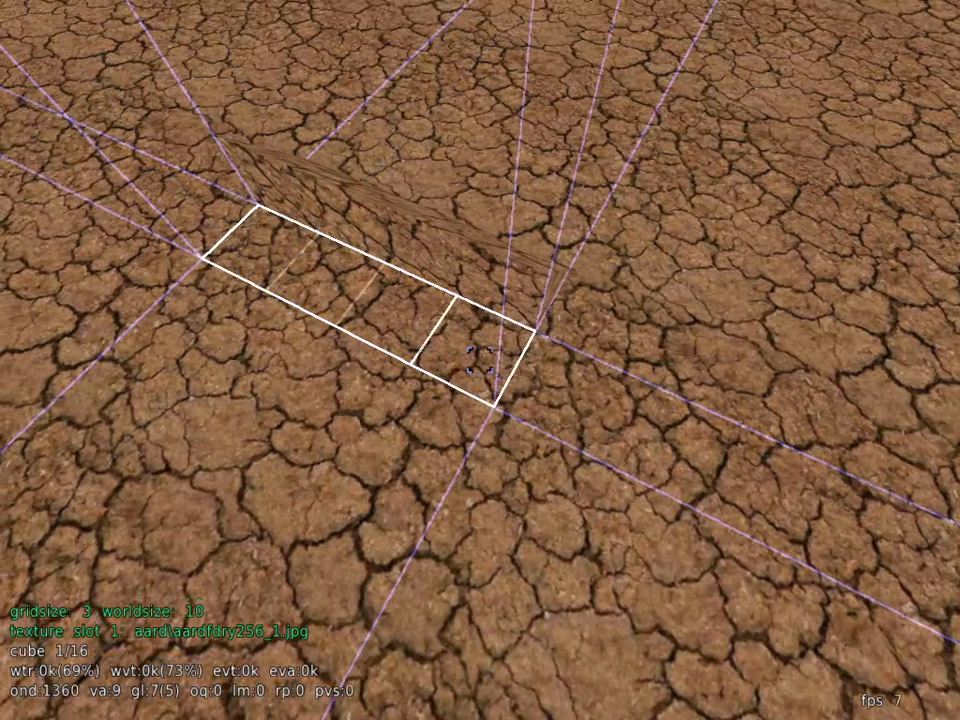
key("s")
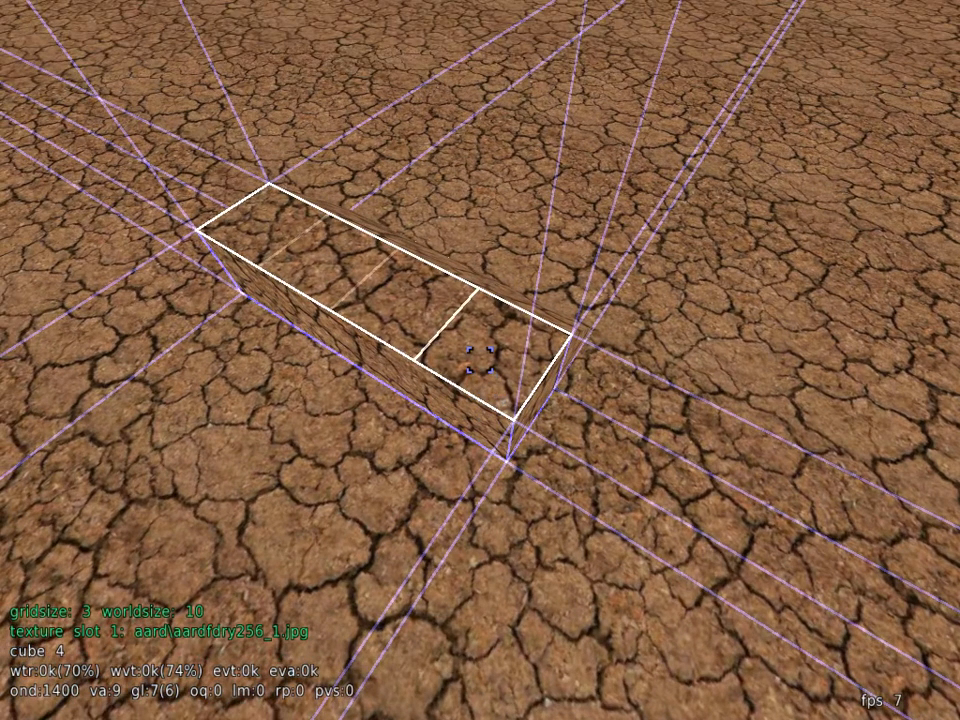
Try sloping the far edge of the raised four-cube row, restore it, and rebuild the row two cubes high
scroll(479, 359, "down", 1)
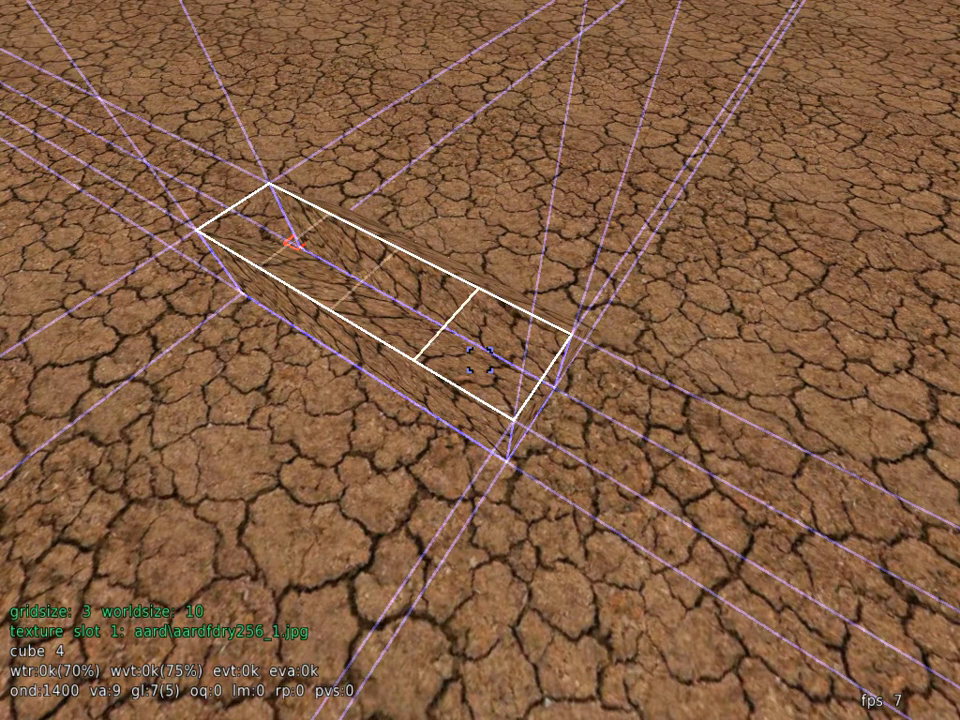
scroll(479, 359, "down", 1)
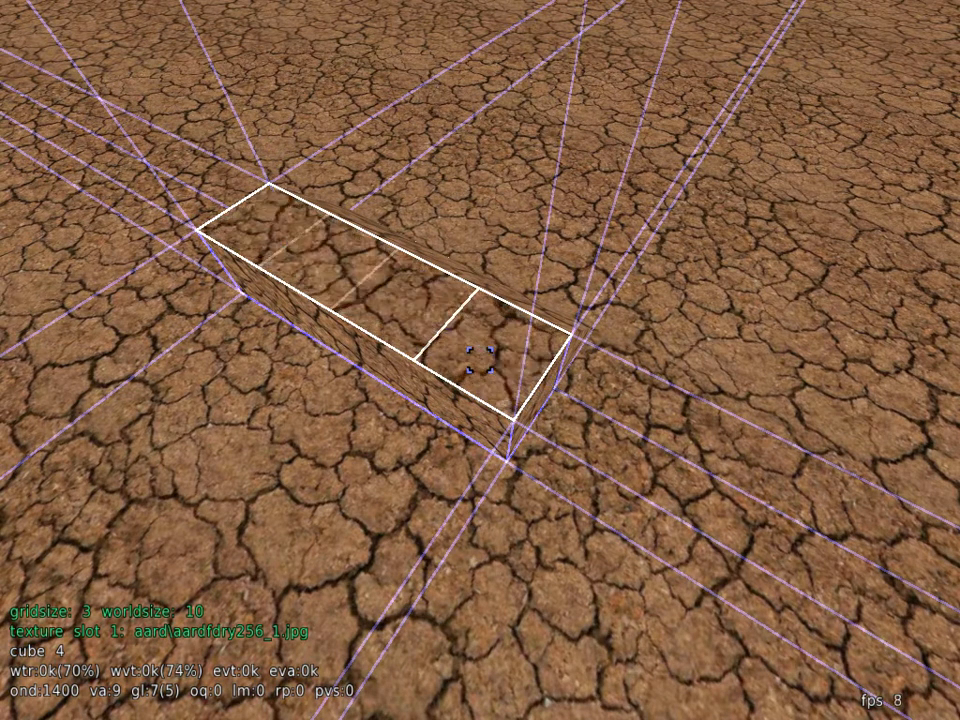
scroll(480, 360, "up", 1)
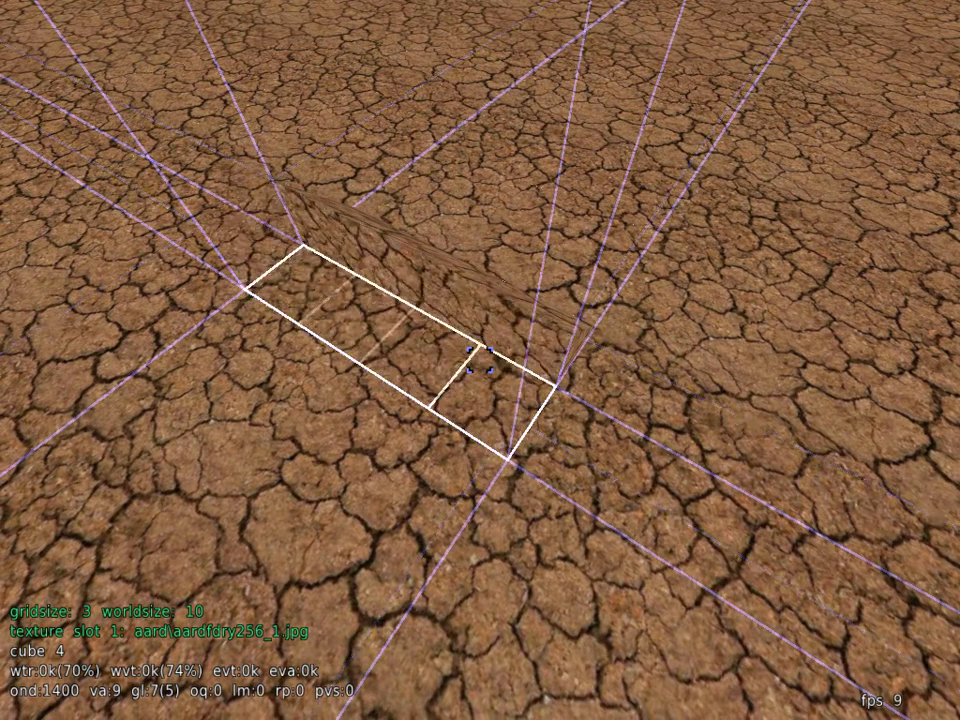
scroll(479, 360, "up", 2)
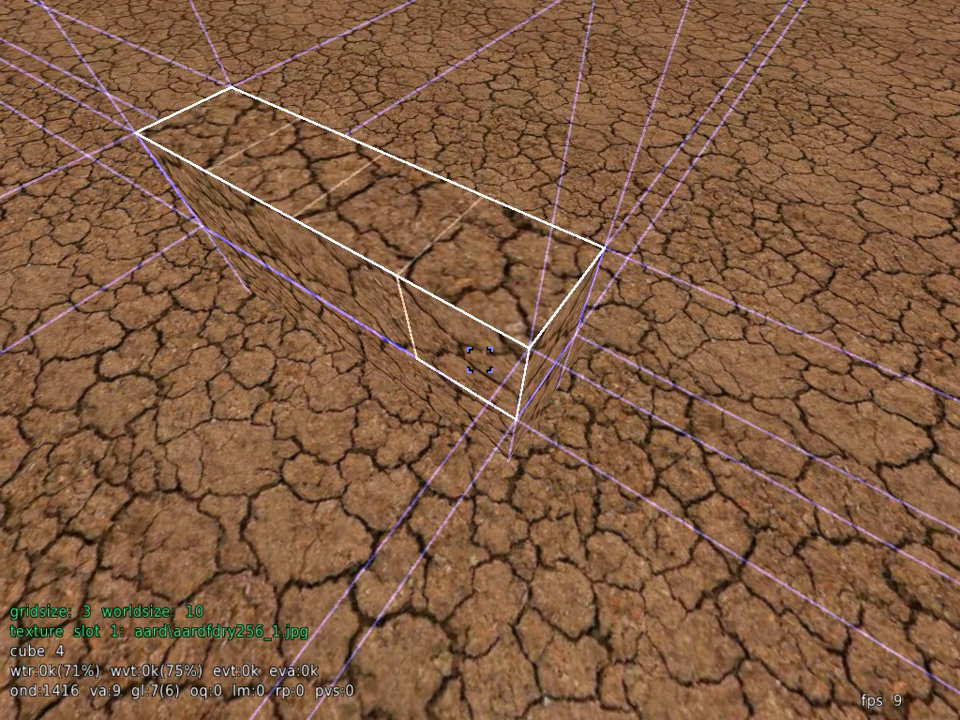
Try pushing and pulling the upper layer's edge, front face and top, and undo the changes
key("z")
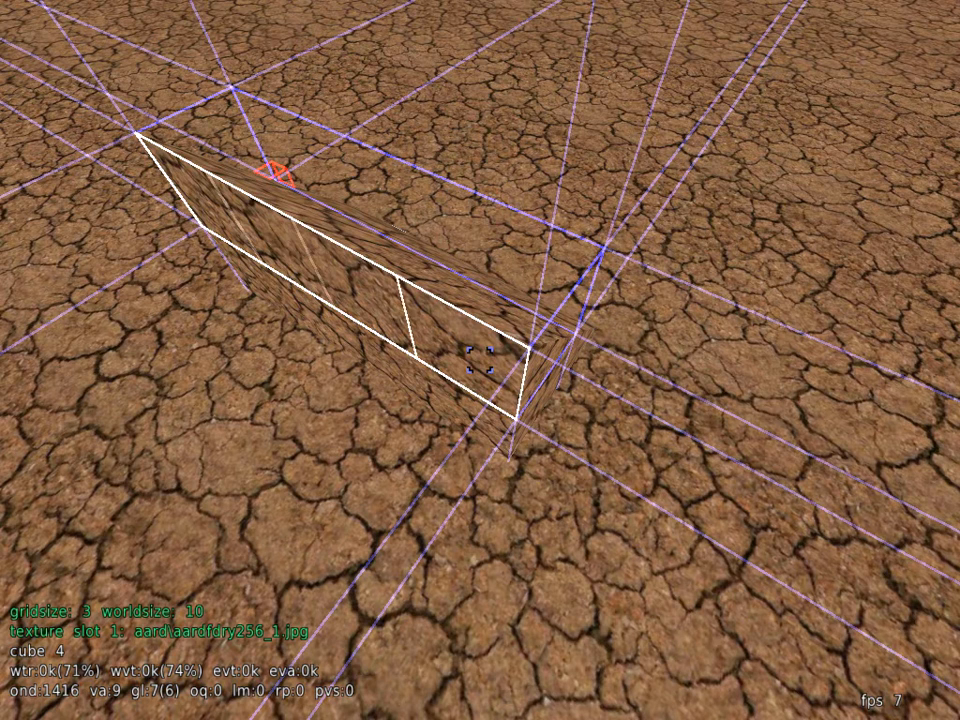
scroll(480, 360, "up", 1)
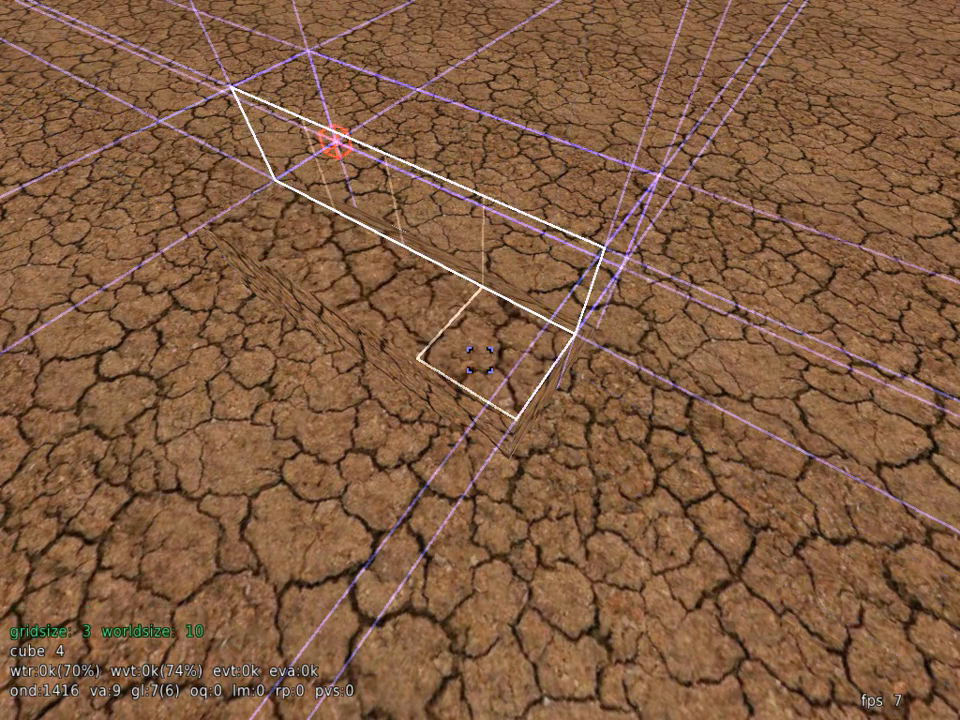
scroll(479, 360, "up", 2)
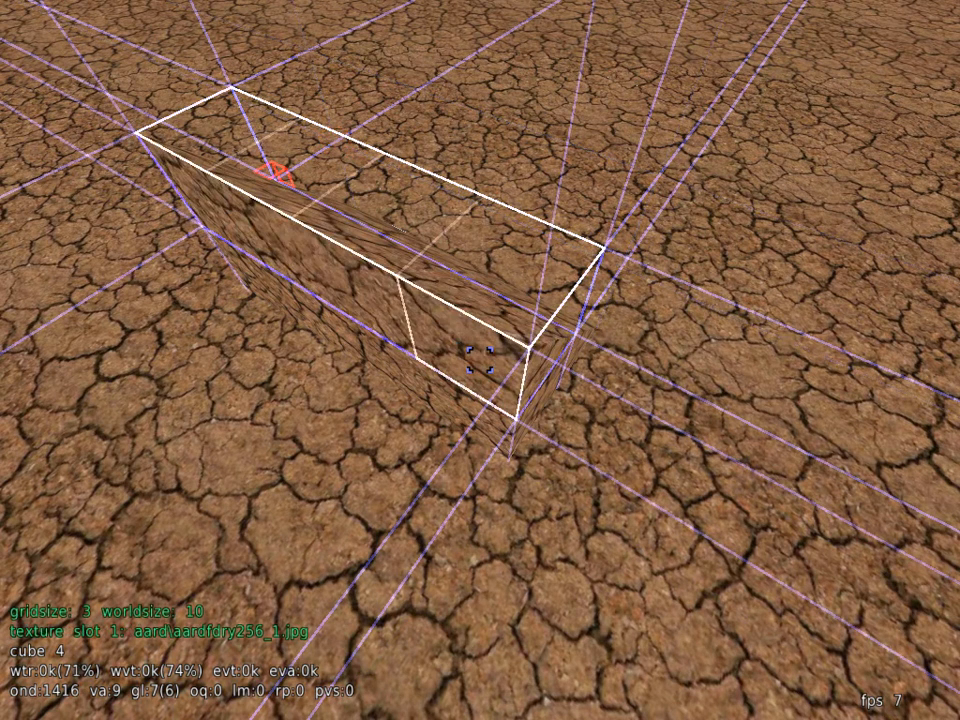
scroll(479, 360, "up", 2)
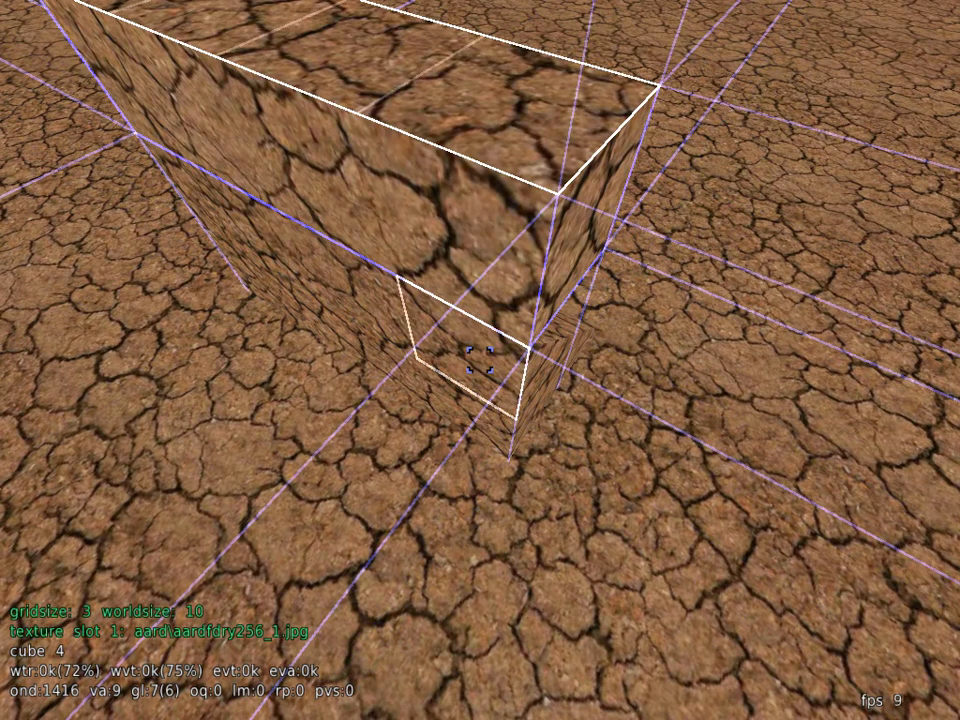
key("z")
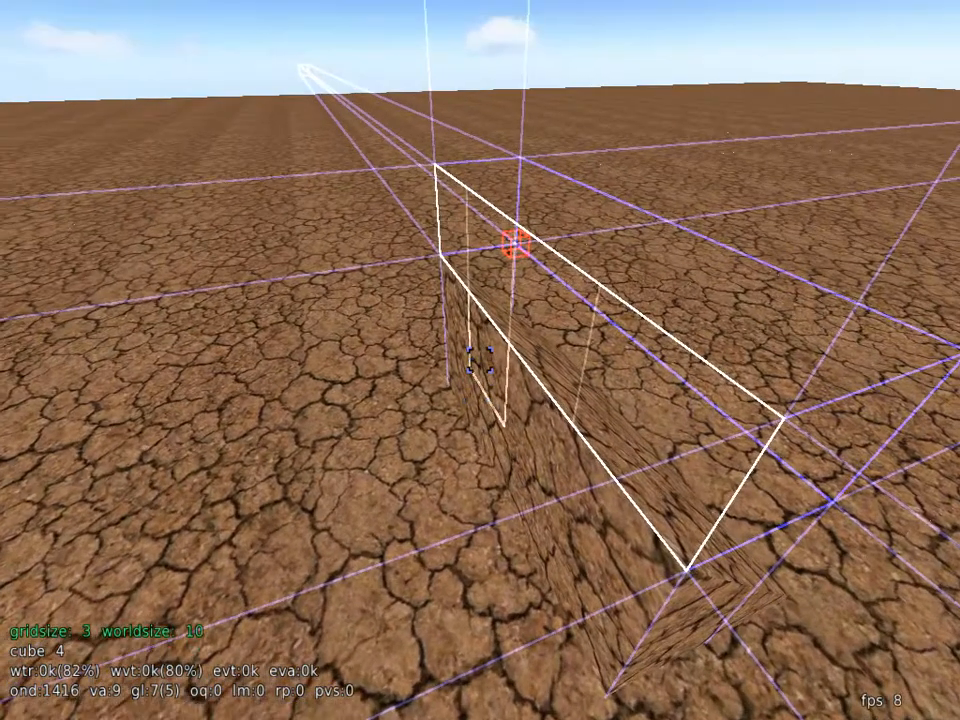
key("z")
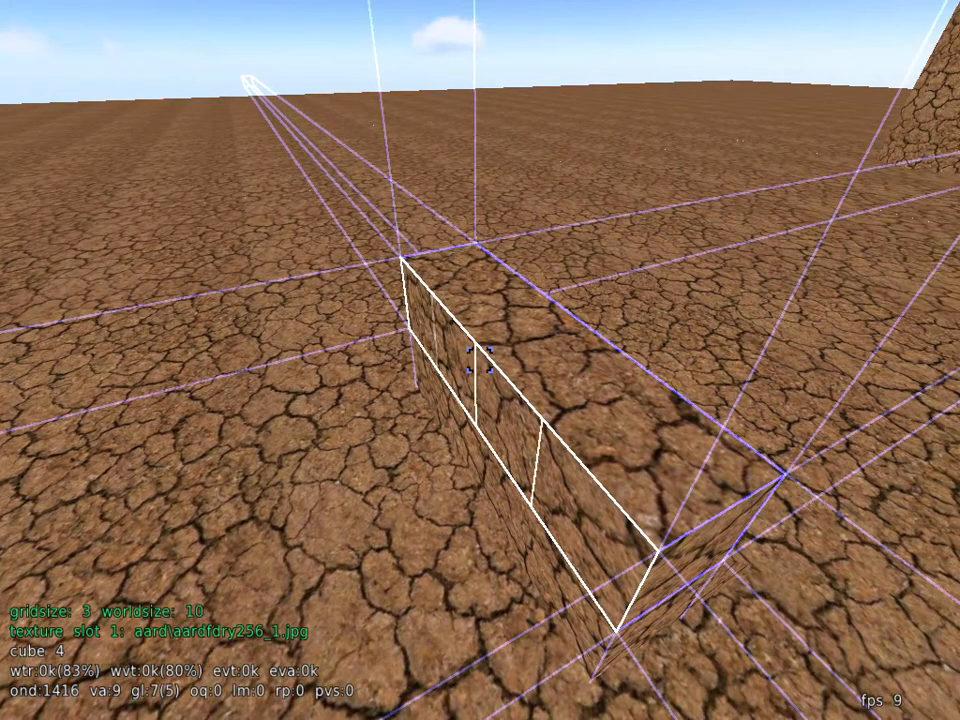
Pull the vertical face of the upper four-cube wedge outward one cube to form an overhanging row
key("i")
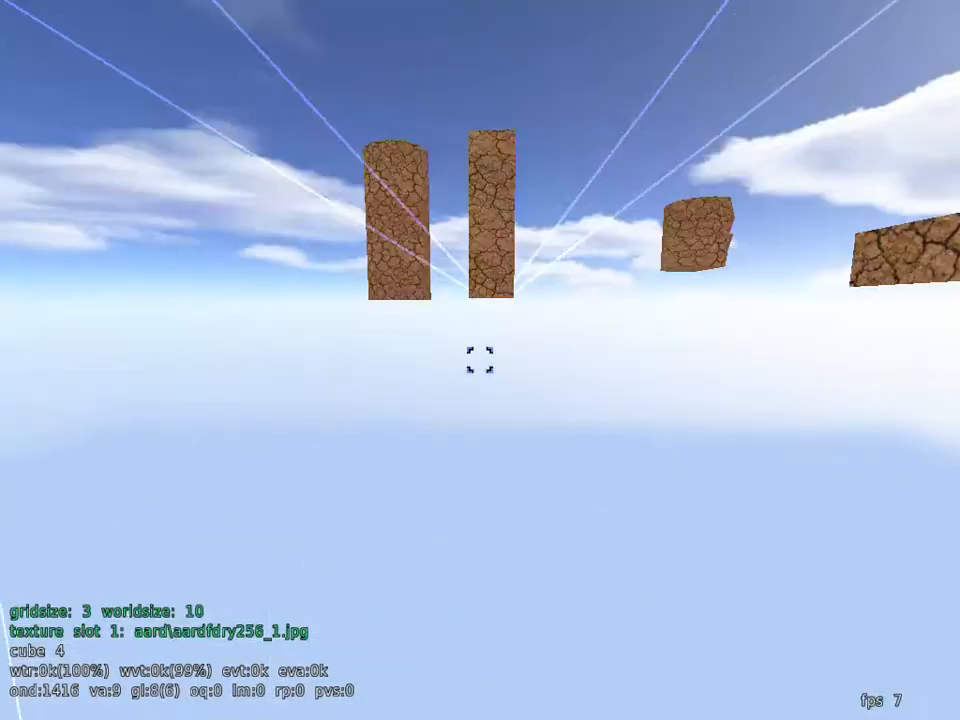
key("s")
key("w")
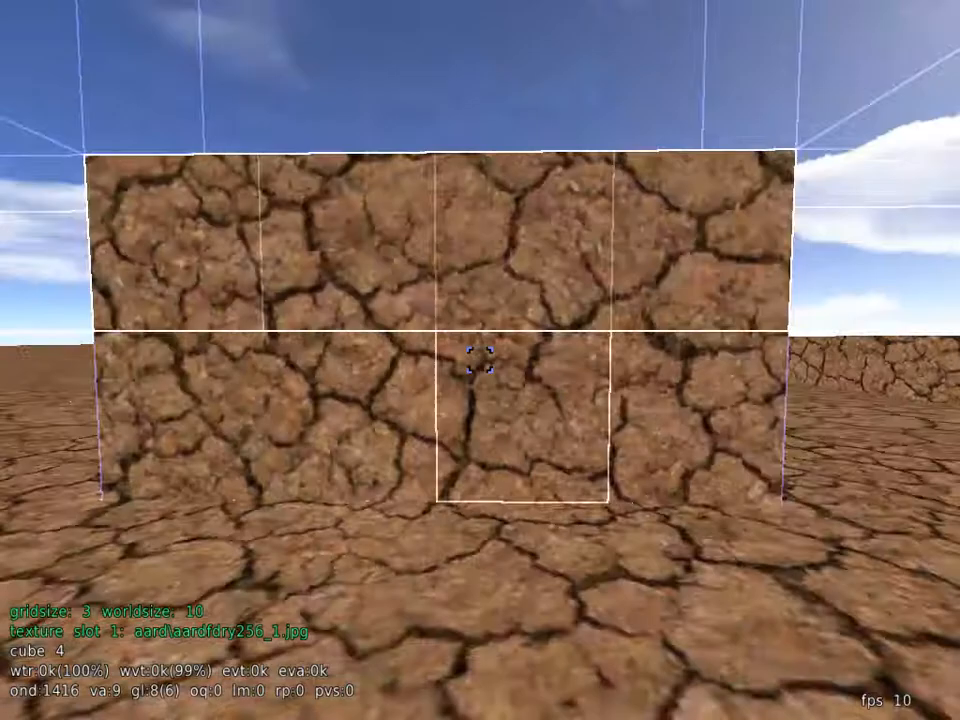
key("s")
key("w")
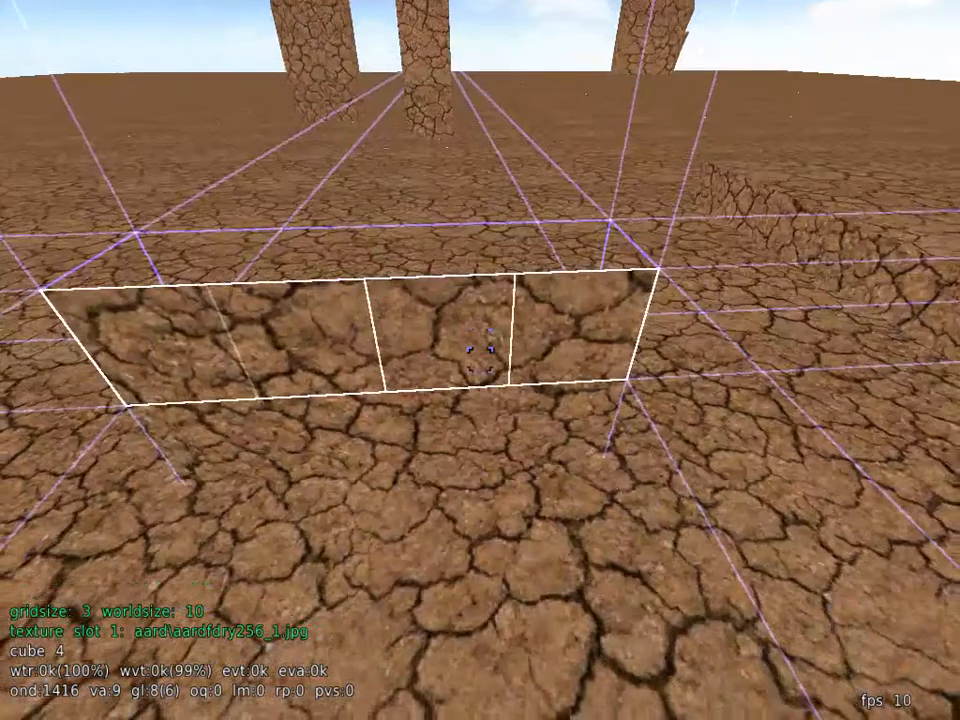
scroll(480, 360, "down", 1)
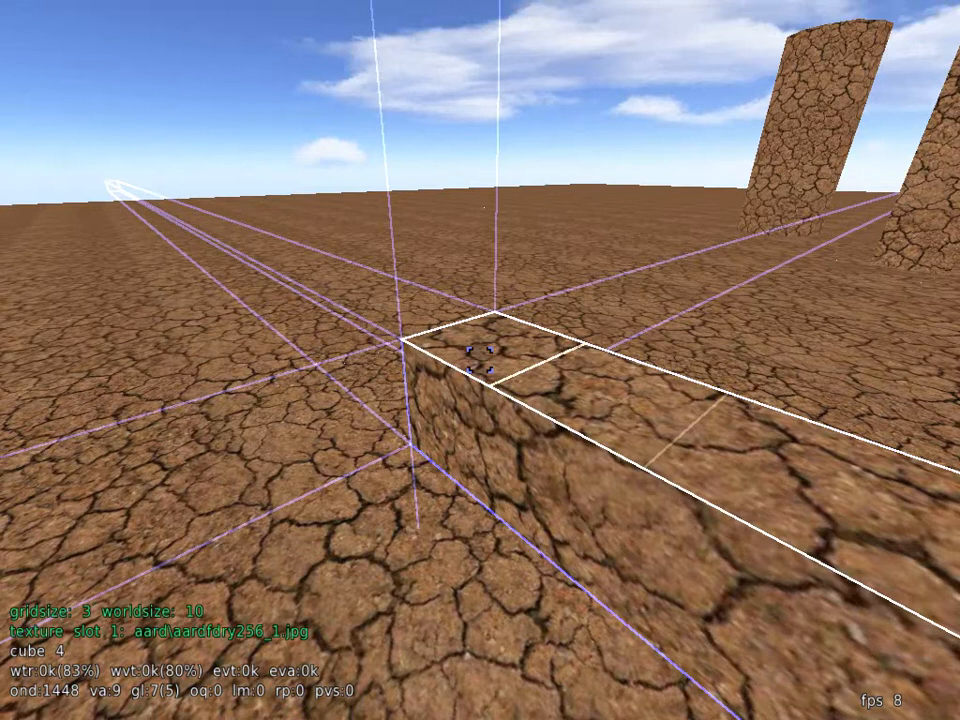
Select the top of the overhanging four-cube row and raise it one cube
scroll(480, 360, "up", 1)
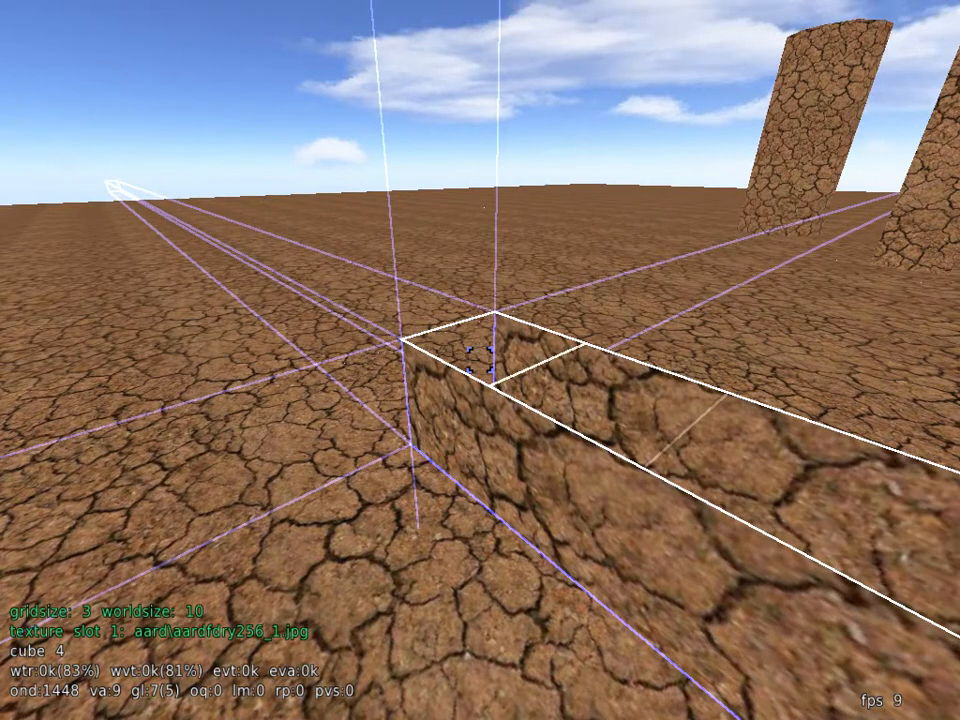
scroll(480, 360, "down", 1)
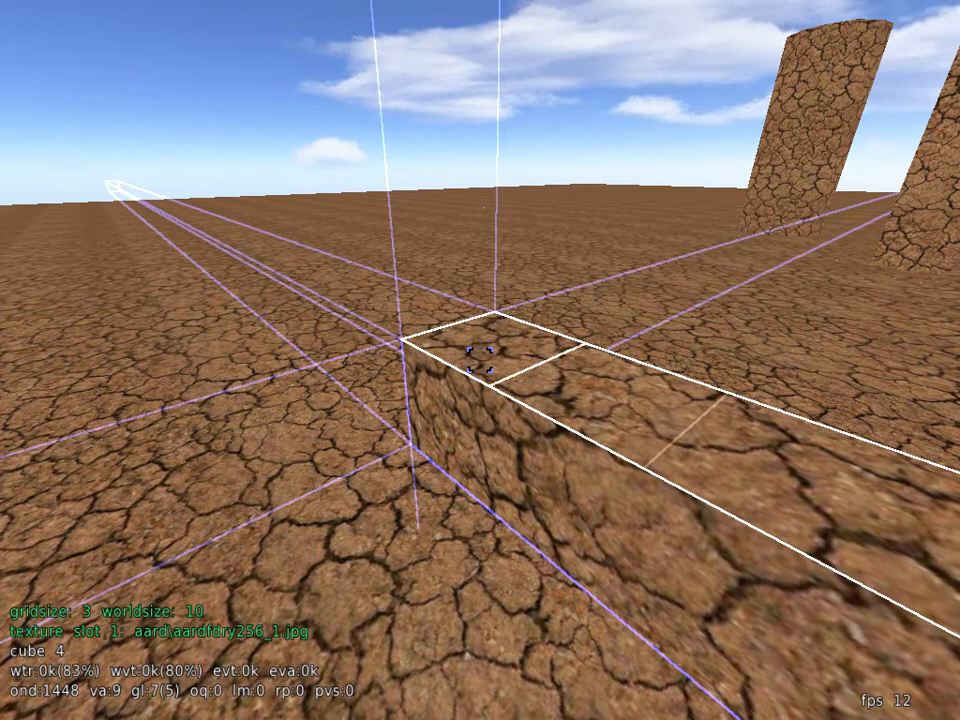
scroll(480, 360, "down", 2)
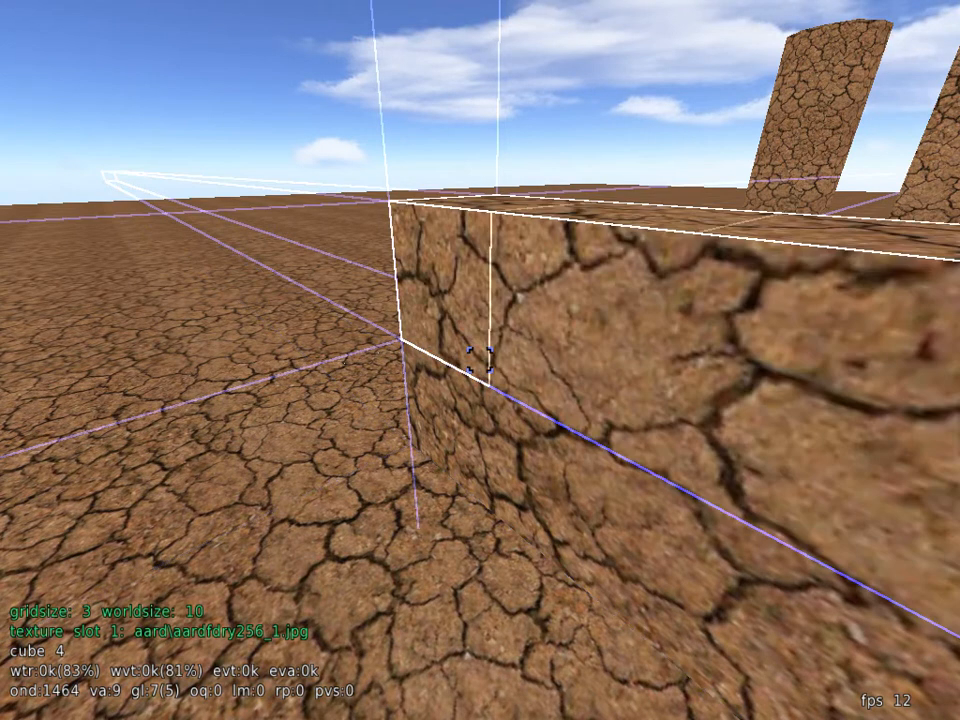
Push down the far long edge of the newly raised four-cube row to continue the slope as a third wedge
right_click(480, 360)
scroll(480, 360, "up", 1)
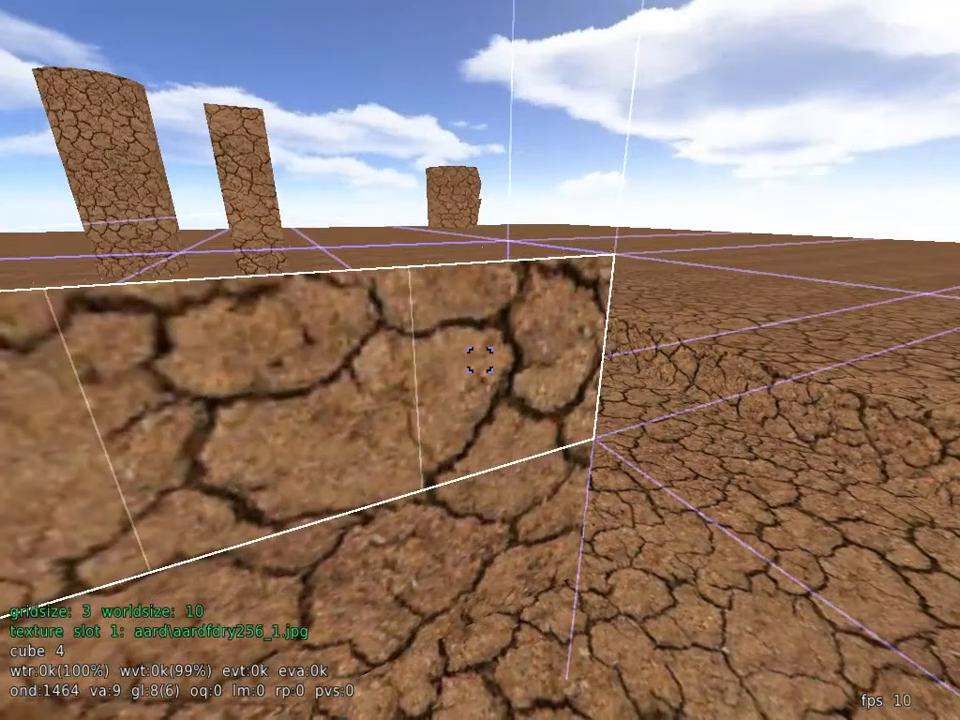
scroll(480, 360, "down", 1)
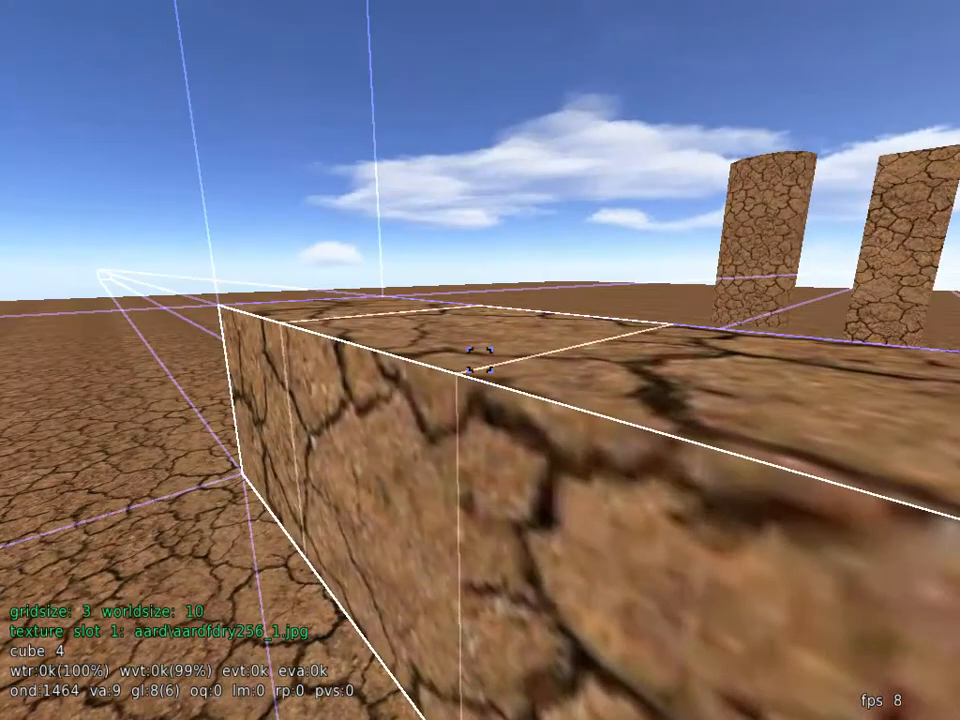
key("s")
key("w")
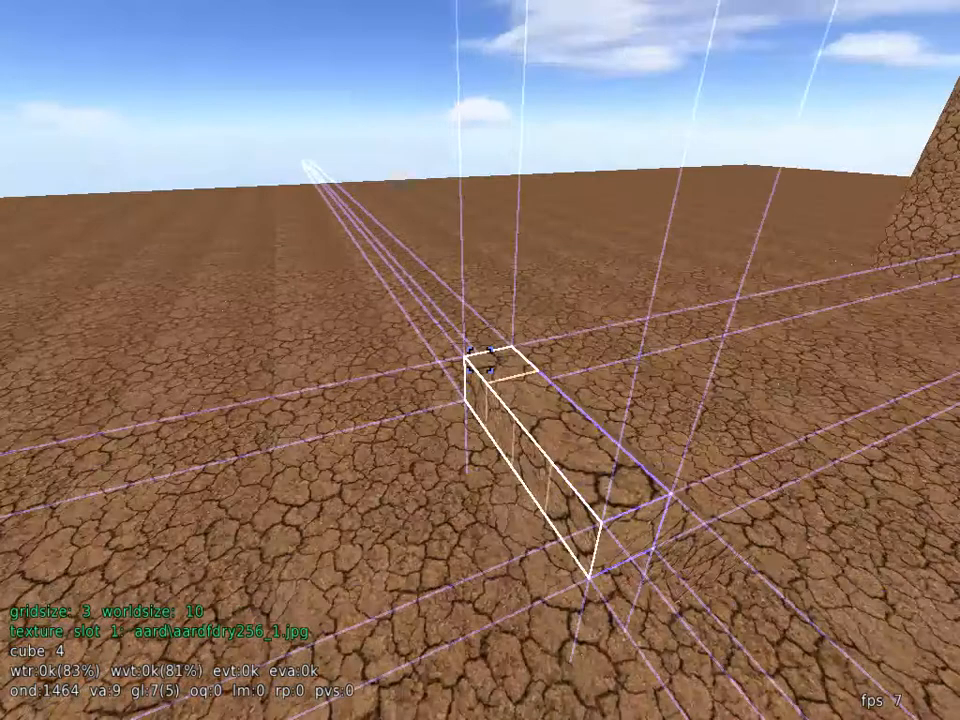
middle_click(480, 360)
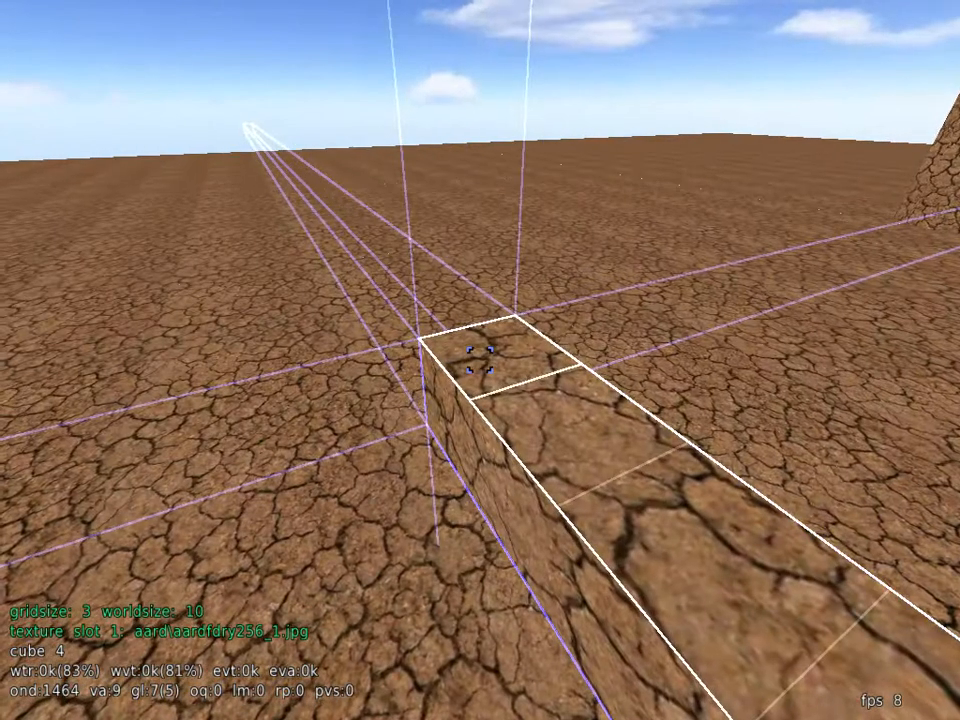
scroll(480, 360, "up", 1)
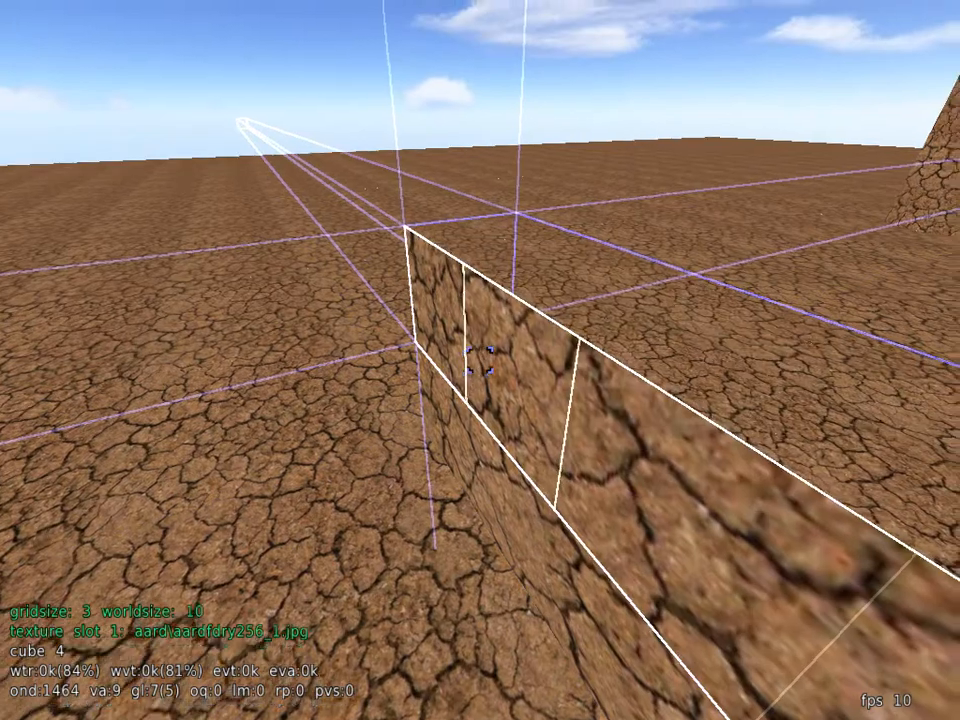
Leave edit mode and walk around the stacked wedges to examine the ramp and its overhang from several sides
key("w")
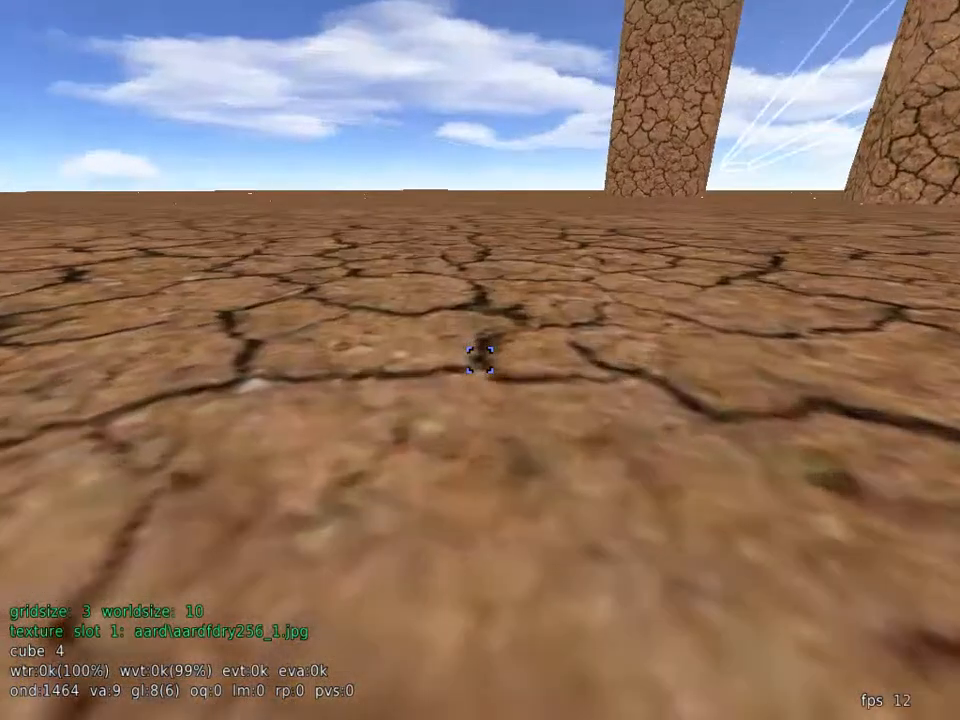
key("e")
key("w")
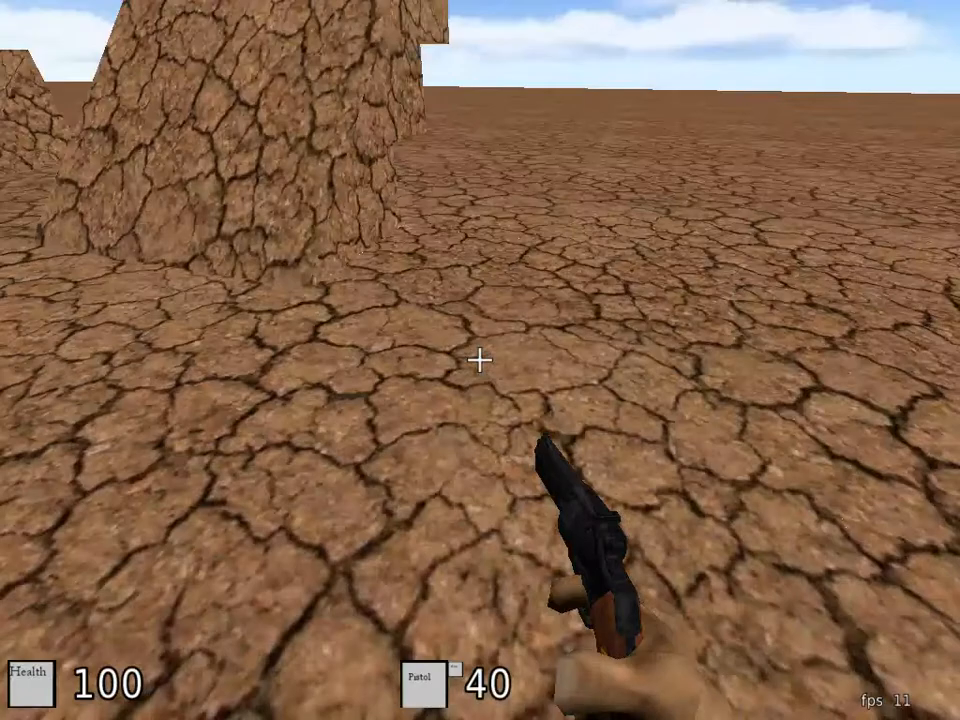
key("w")
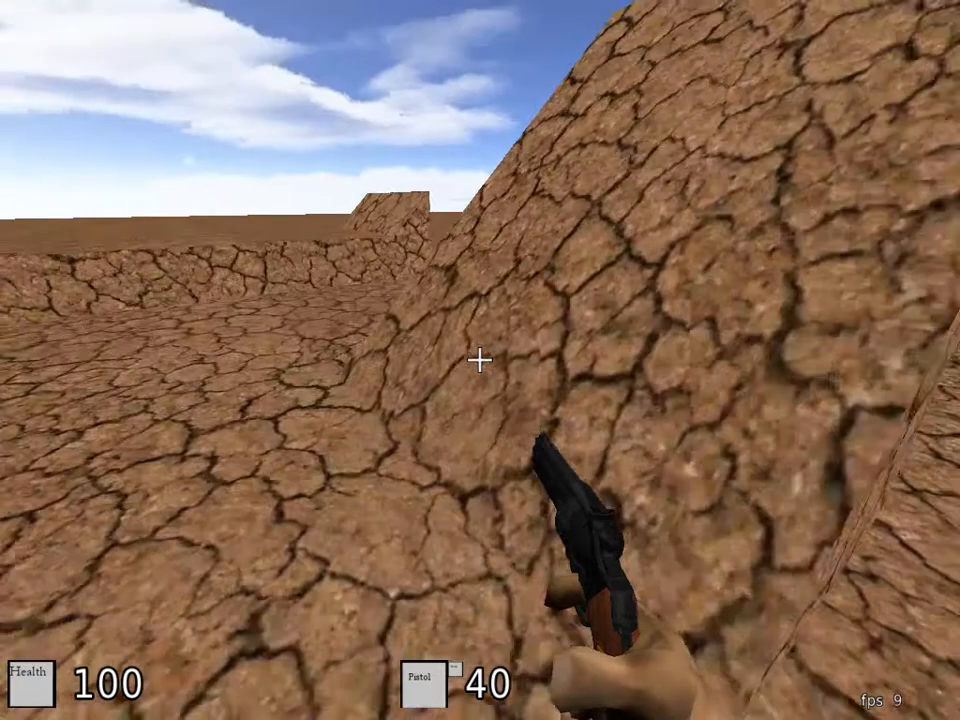
key("w")
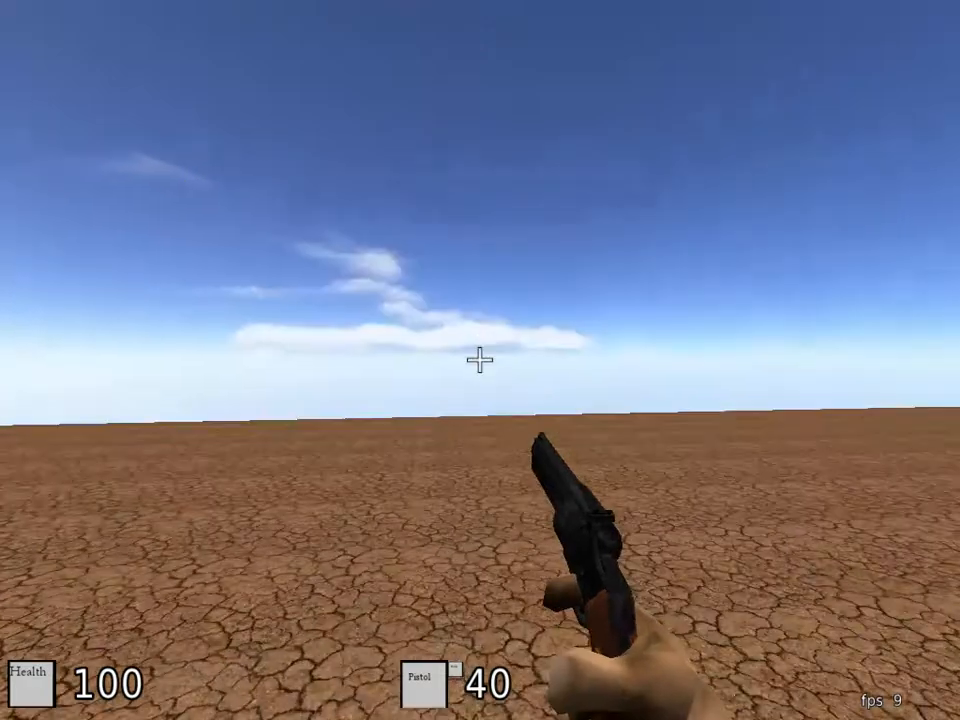
key("w")
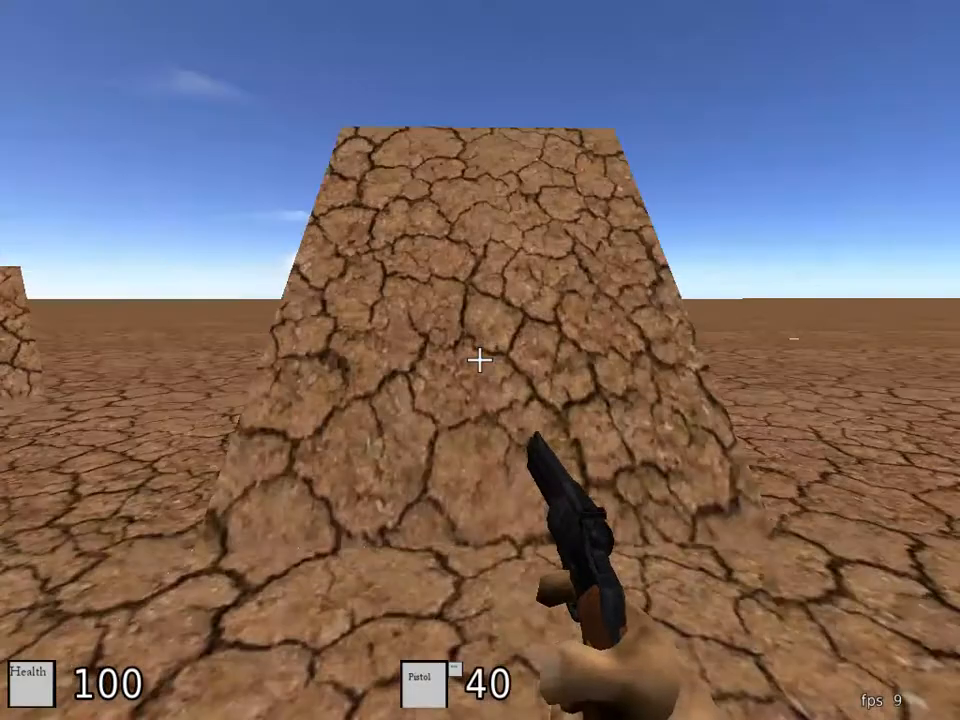
key("w")
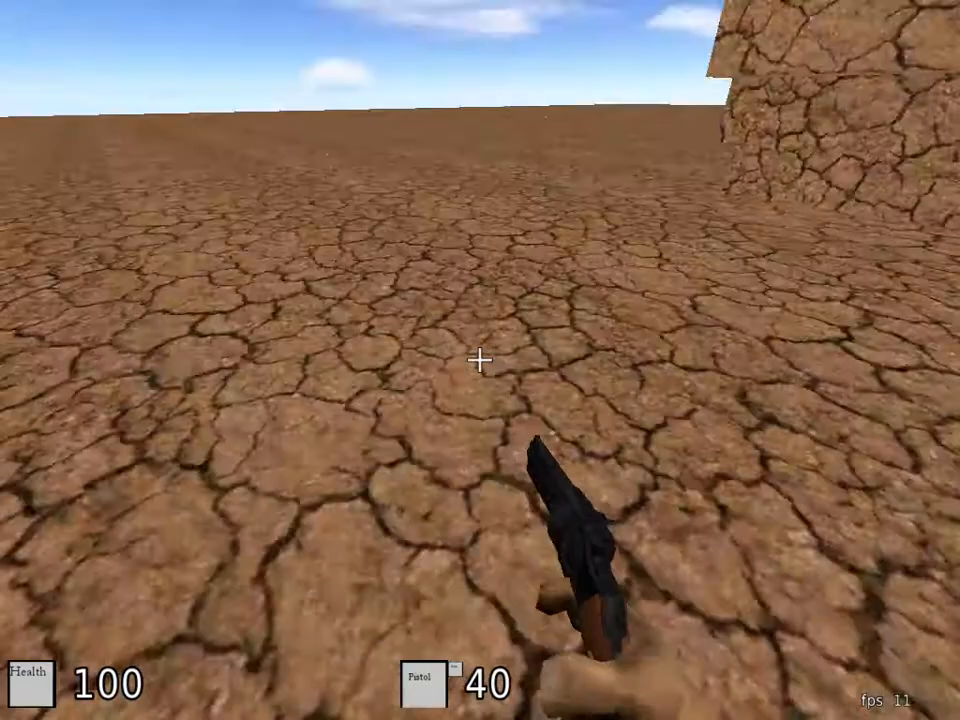
key("w")
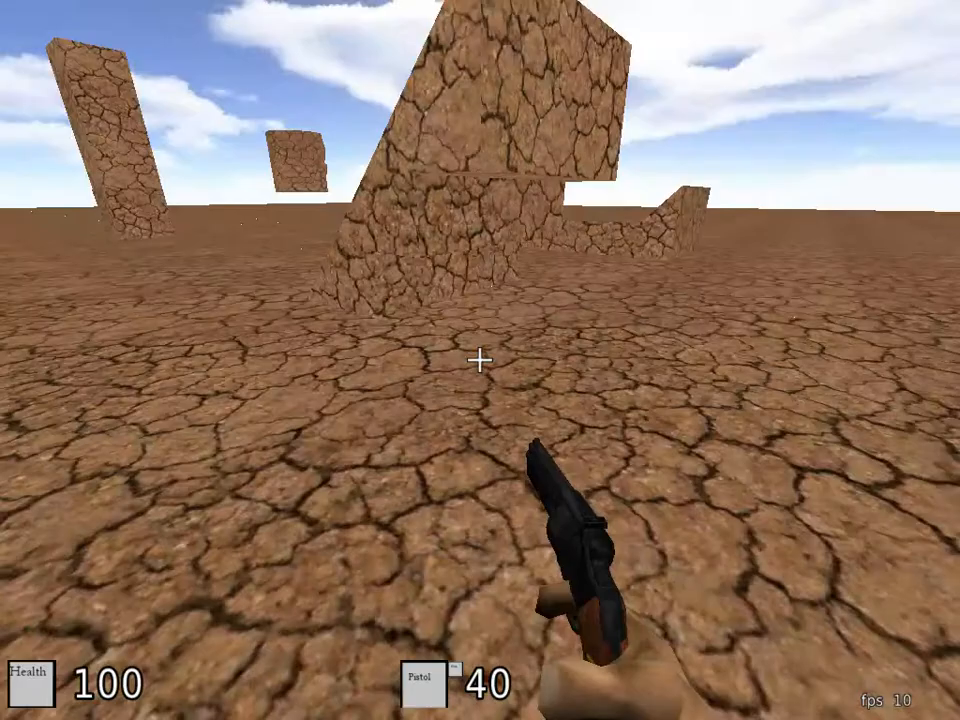
key("w")
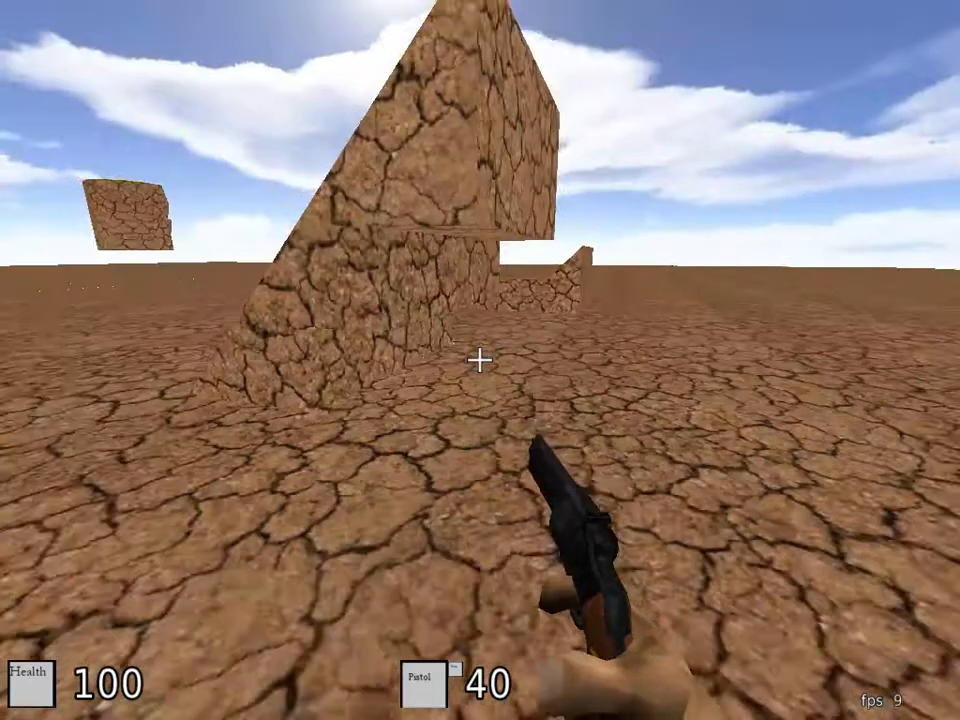
key("s")
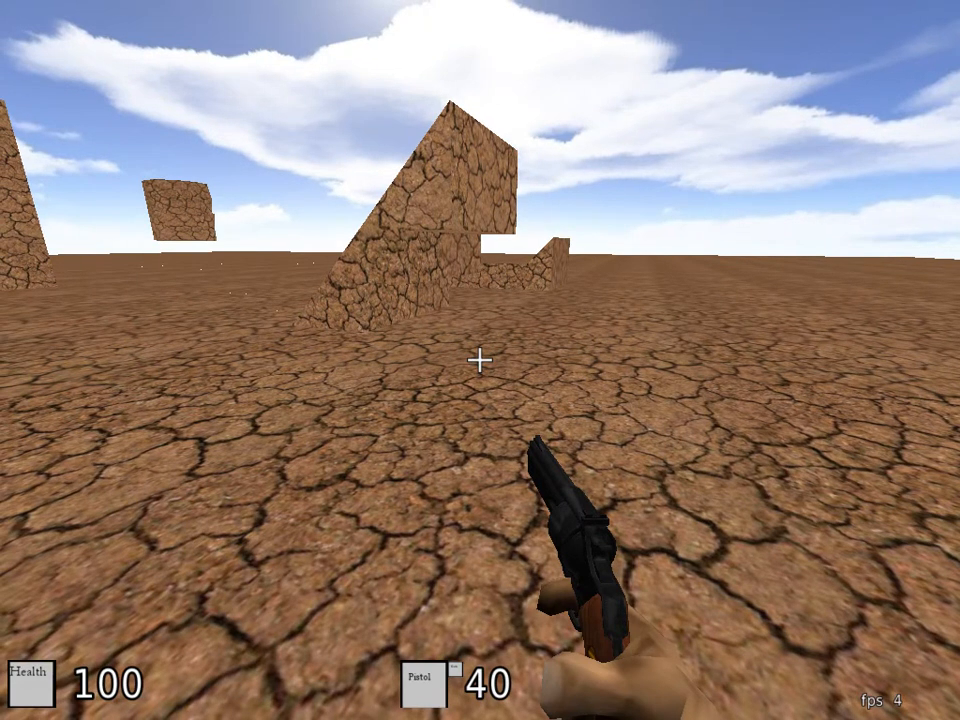
Return to edit mode, select the end face of the cube beneath the overhang, and try pushing it one cube inward
key("e")
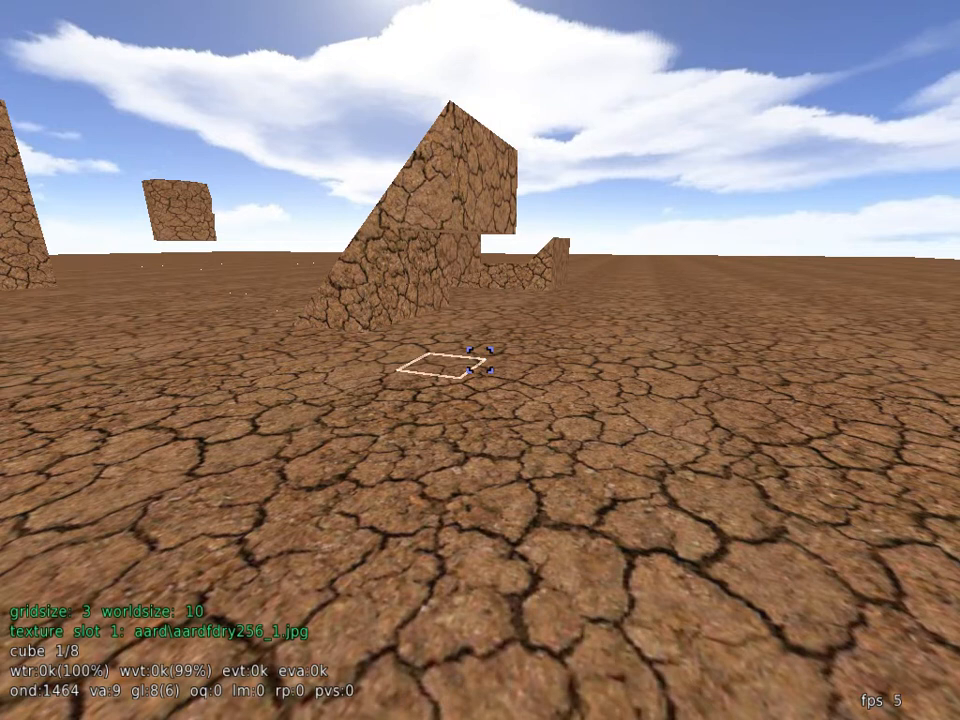
key("w")
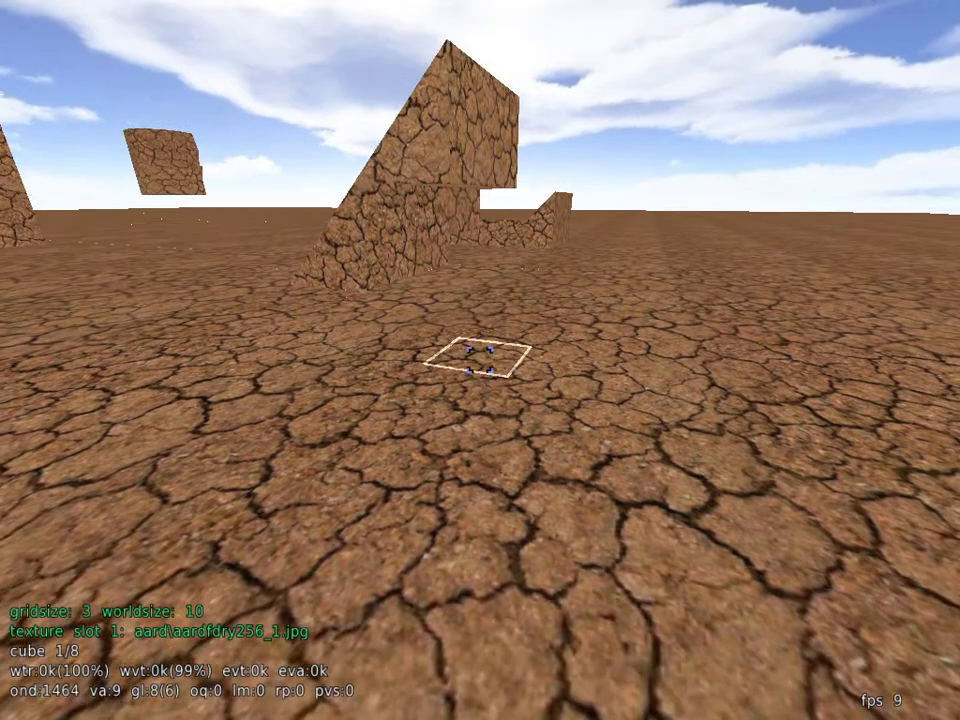
key("w")
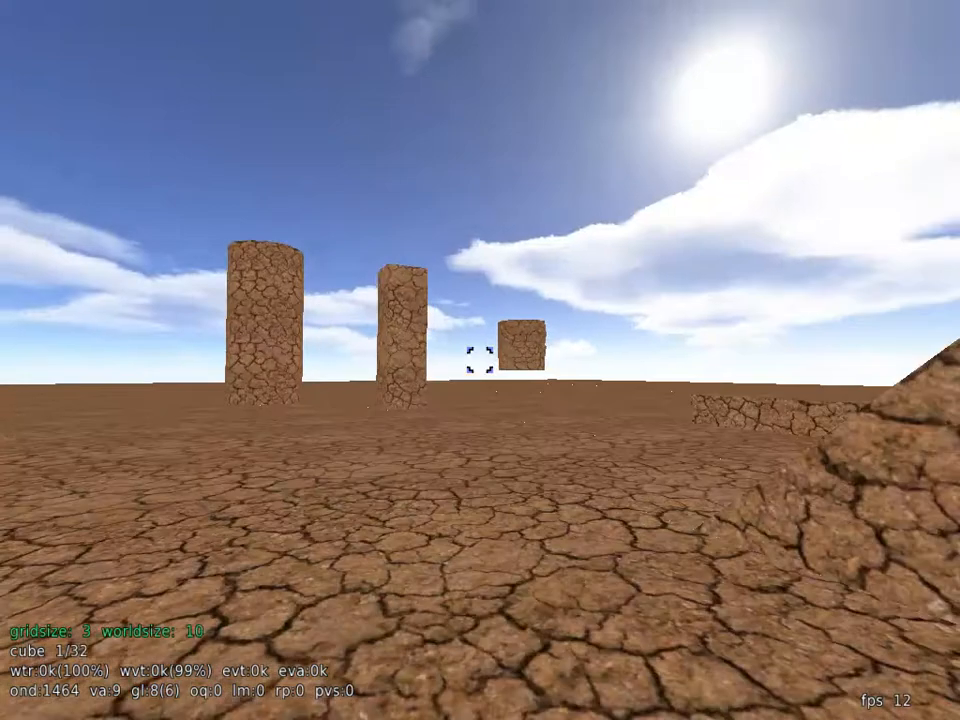
key("w")
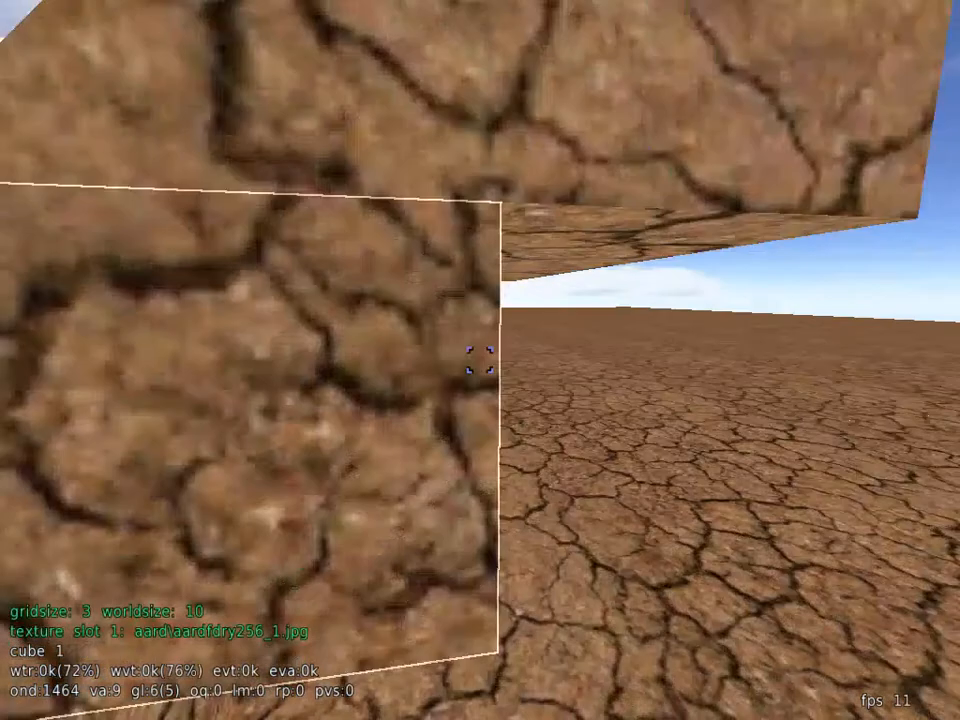
key("s")
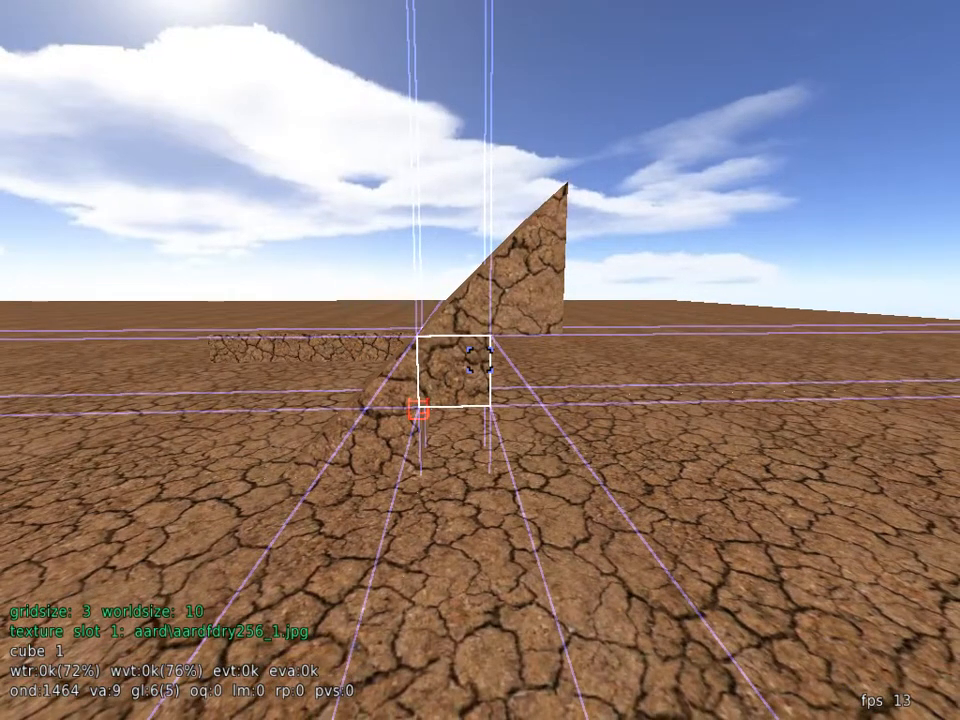
key("w")
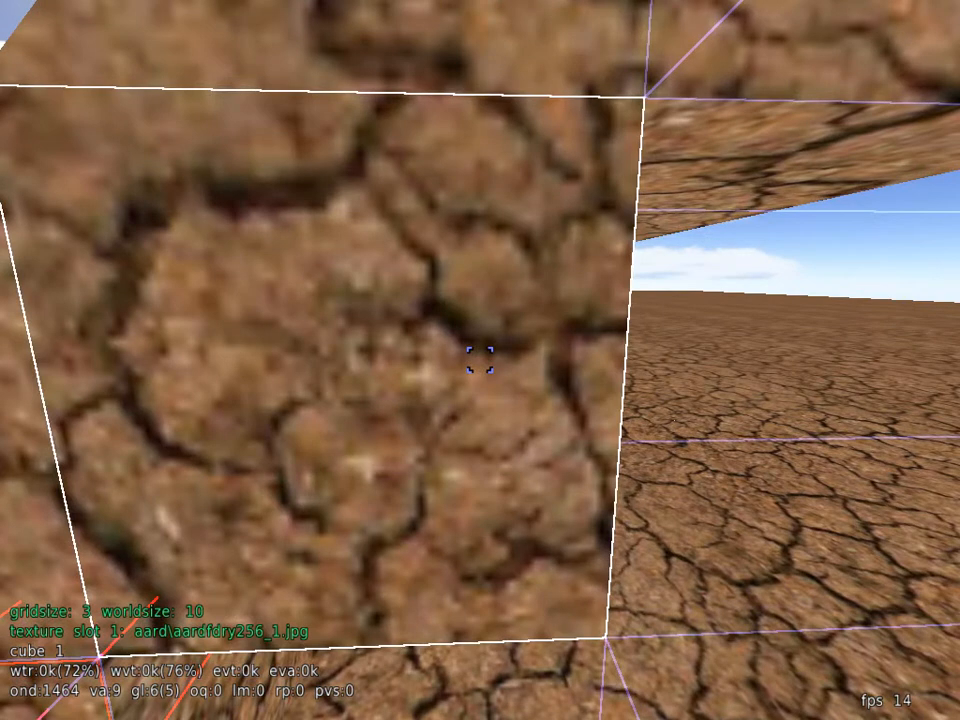
scroll(480, 358, "down", 1)
scroll(480, 358, "down", 1)
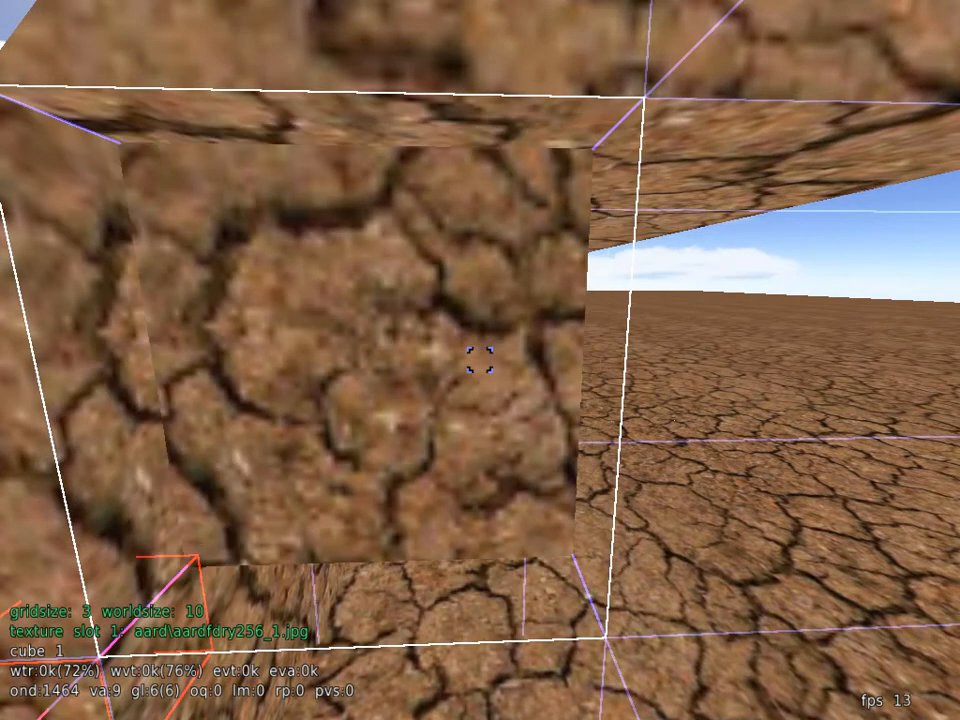
scroll(480, 358, "down", 1)
scroll(480, 358, "down", 1)
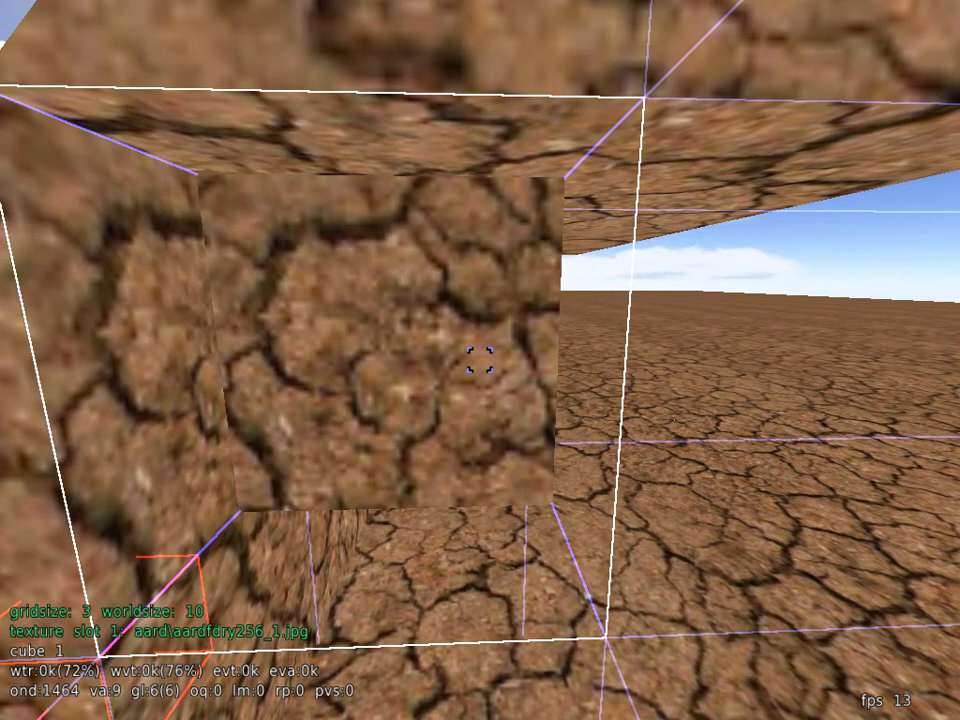
scroll(480, 358, "down", 1)
scroll(480, 358, "down", 1)
scroll(480, 358, "down", 2)
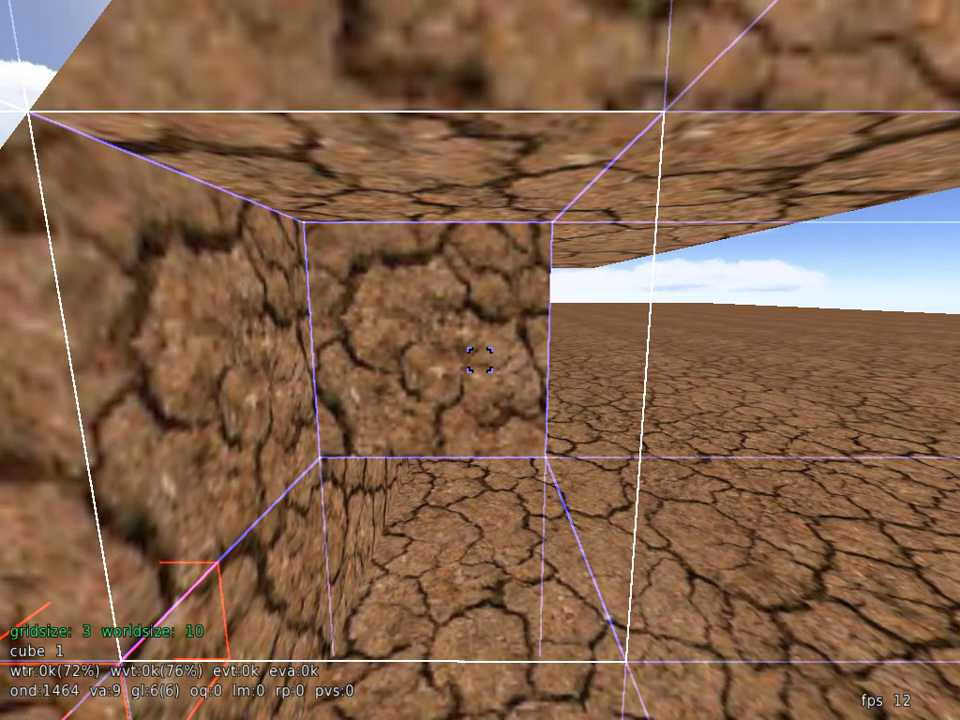
scroll(479, 359, "up", 1)
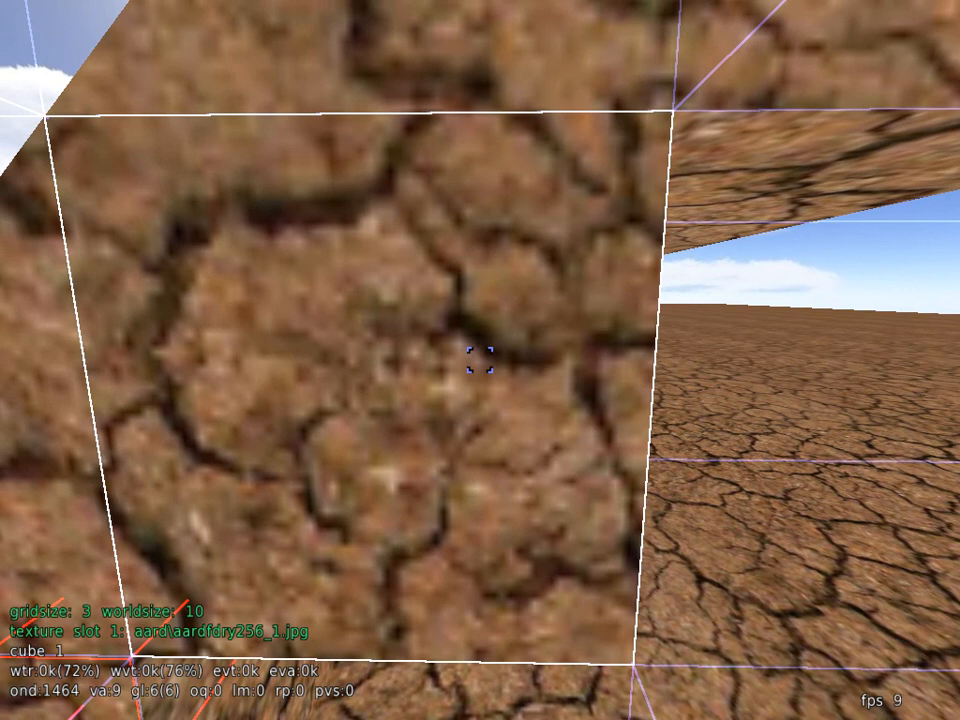
Quit Platinum Arts Sandbox to the desktop
key("Escape")
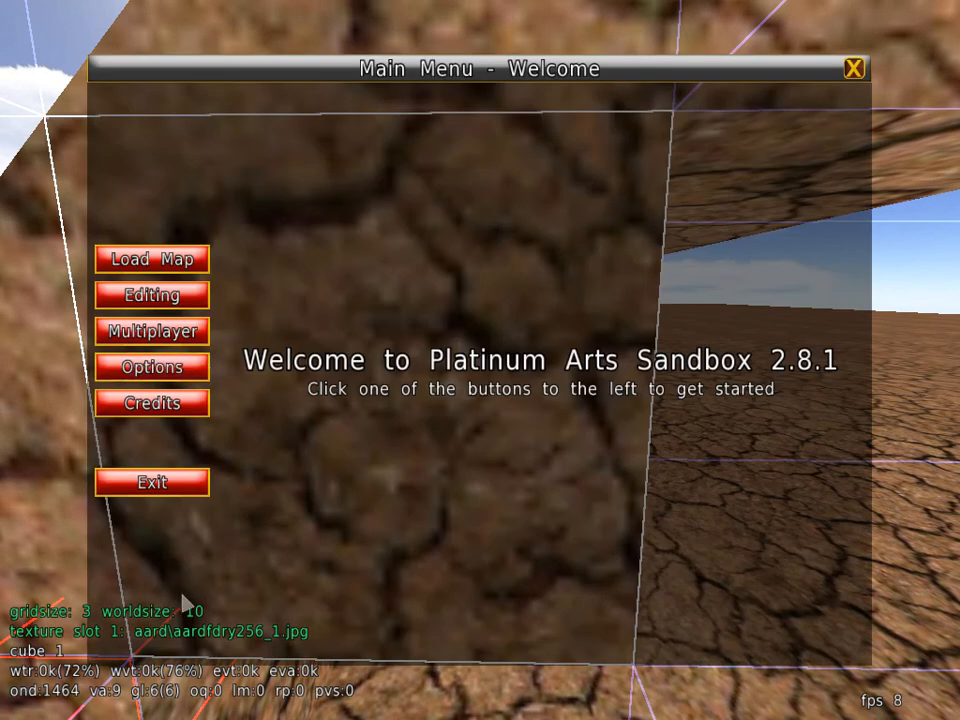
left_click(152, 482)
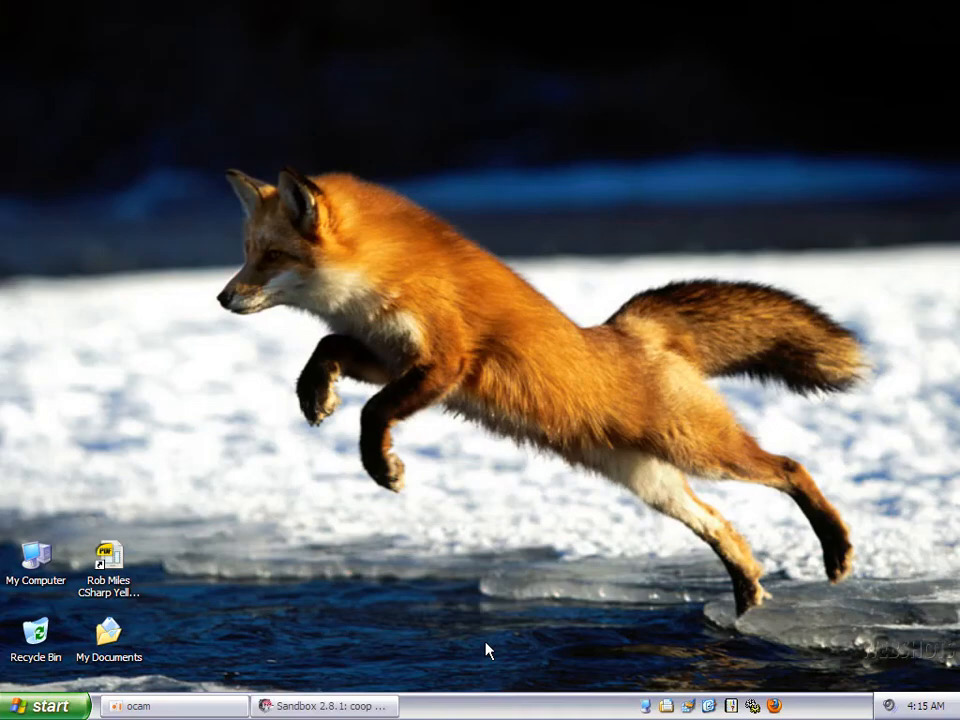